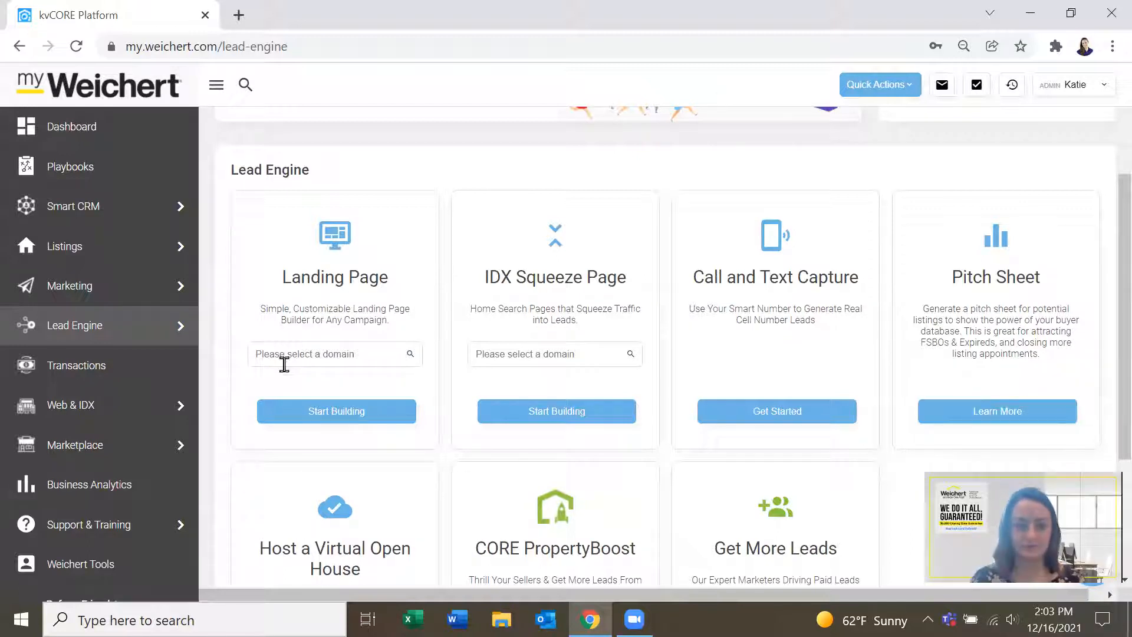
# - Select the agent's own website domain for the Landing Page tool and start building the page
pyautogui.click(286, 354)
pyautogui.click(298, 380)
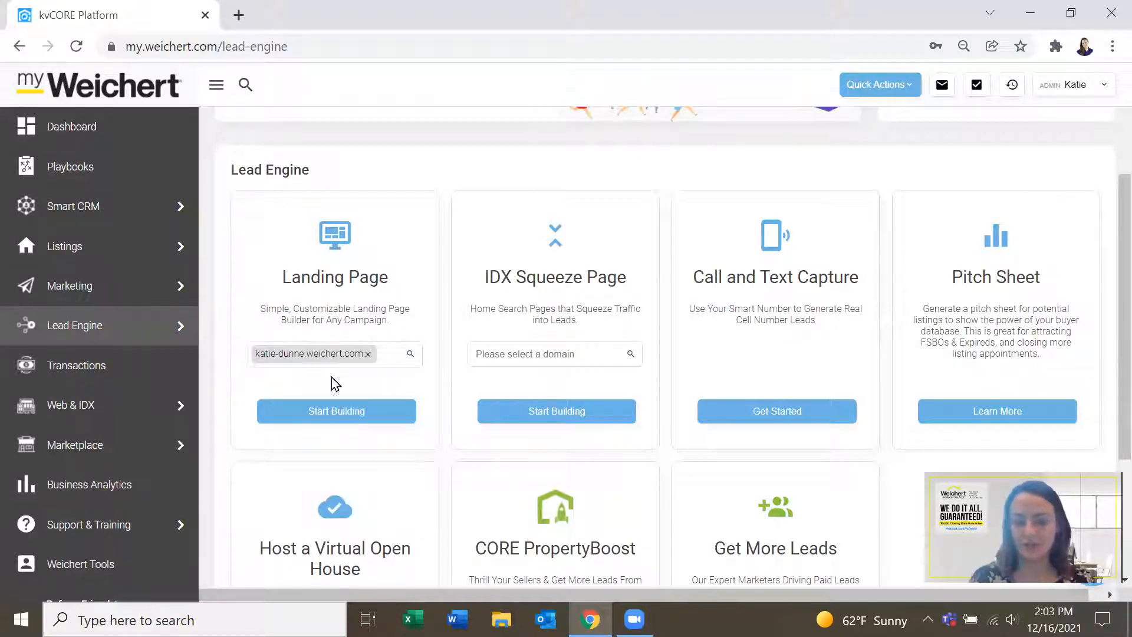
pyautogui.click(331, 416)
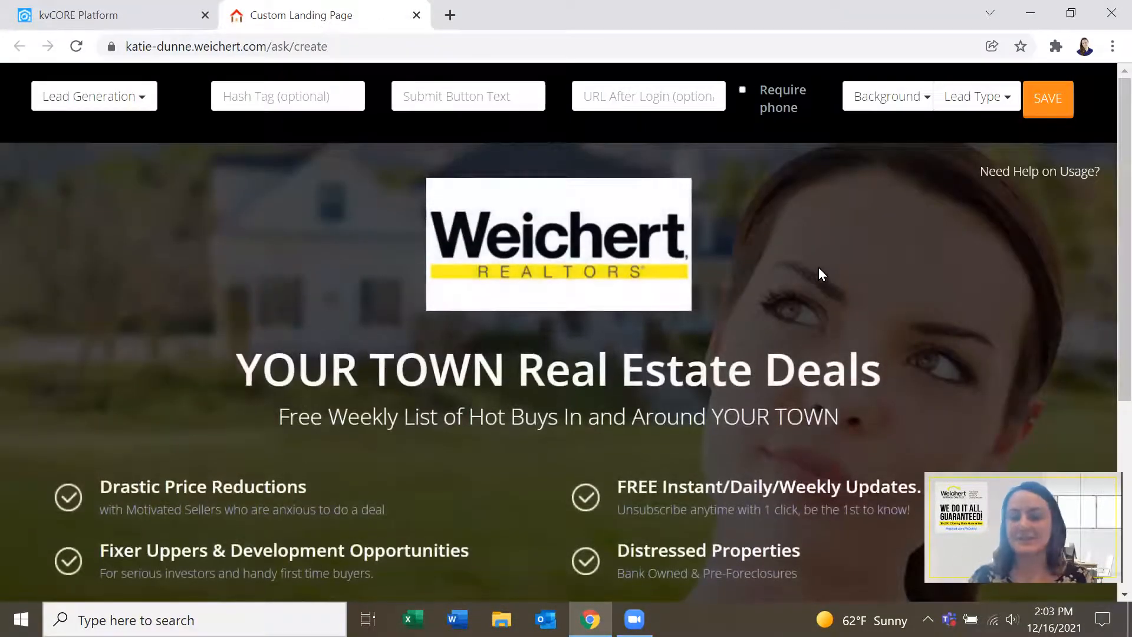
# - Examine the default Lead Generation landing page template, from its settings and headline down to the contact form
pyautogui.scroll(-3, 843, 266)
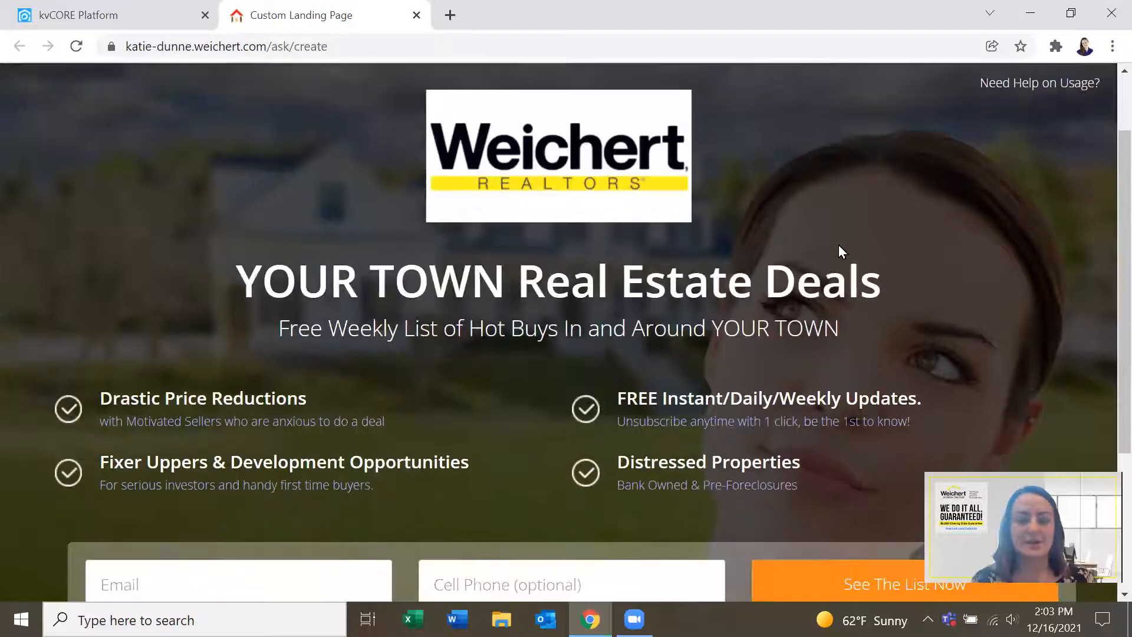
pyautogui.scroll(3, 921, 221)
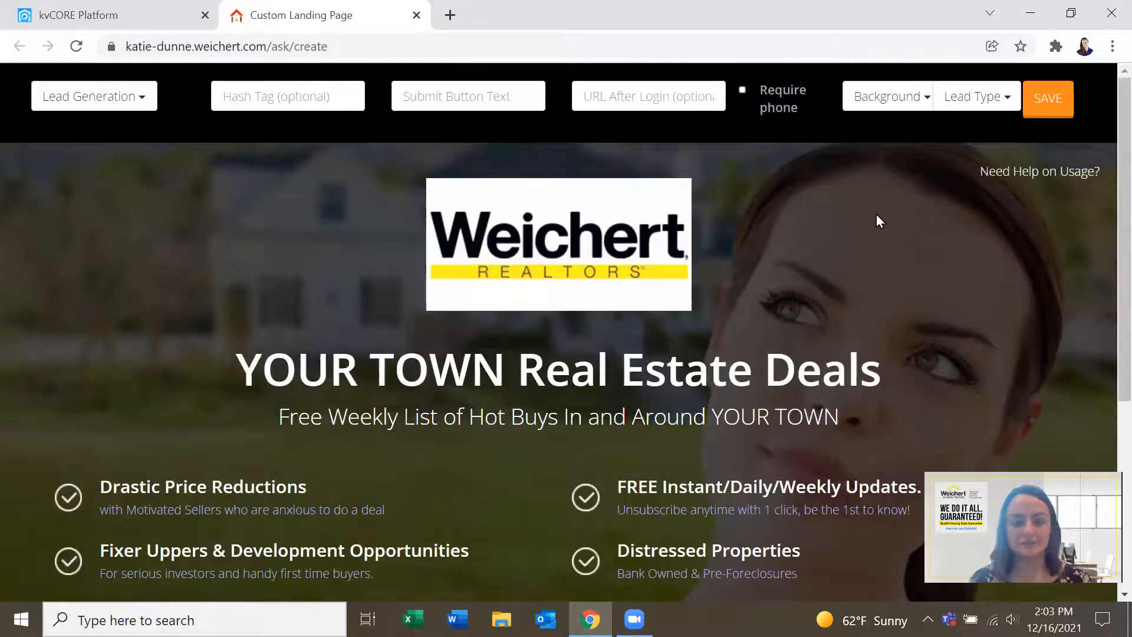
pyautogui.scroll(-1, 876, 214)
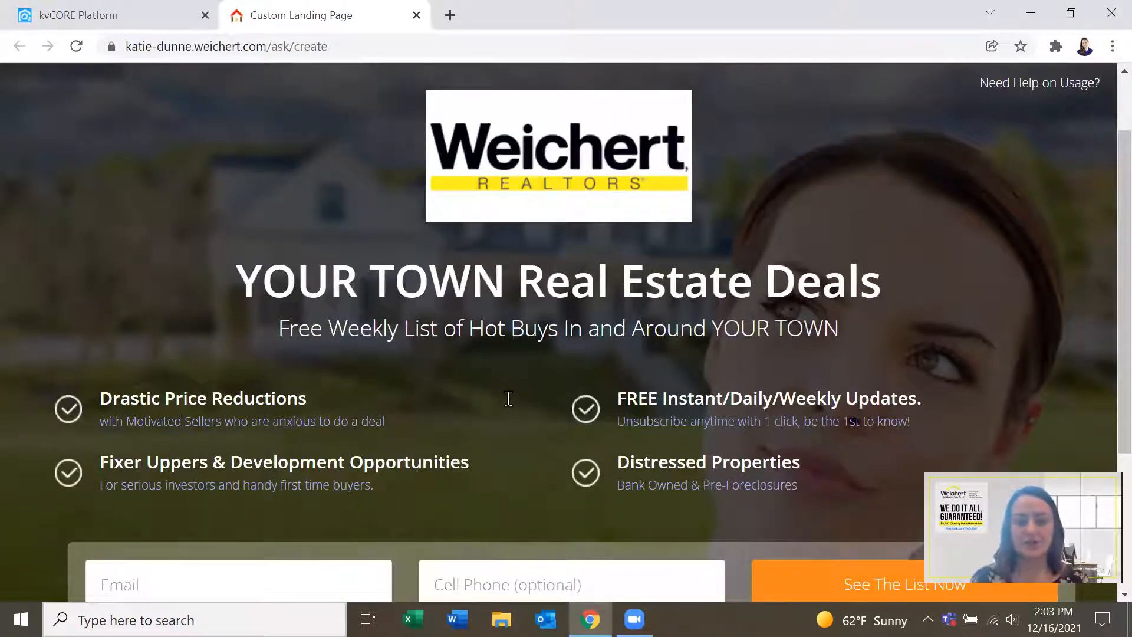
pyautogui.scroll(-1, 516, 383)
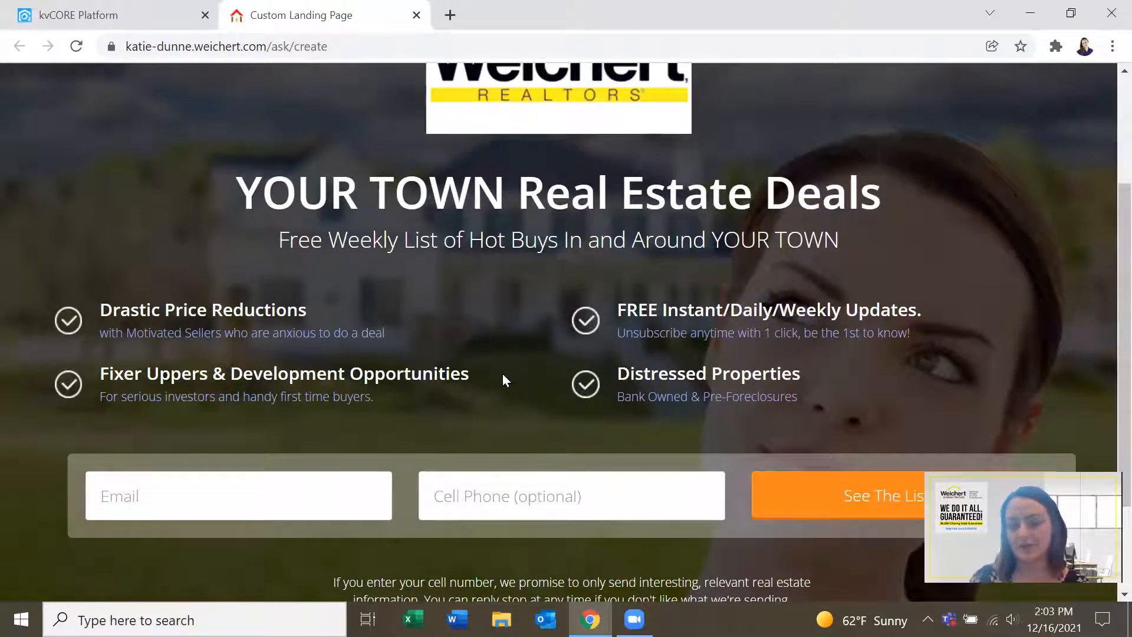
pyautogui.scroll(3, 503, 378)
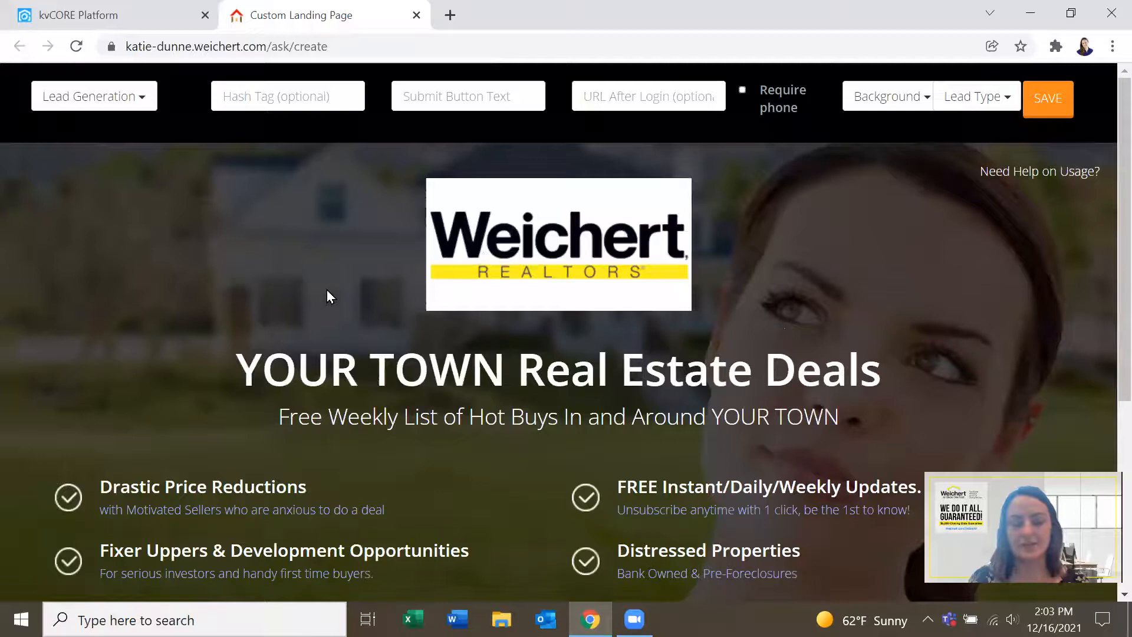
pyautogui.click(103, 15)
pyautogui.moveTo(90, 194)
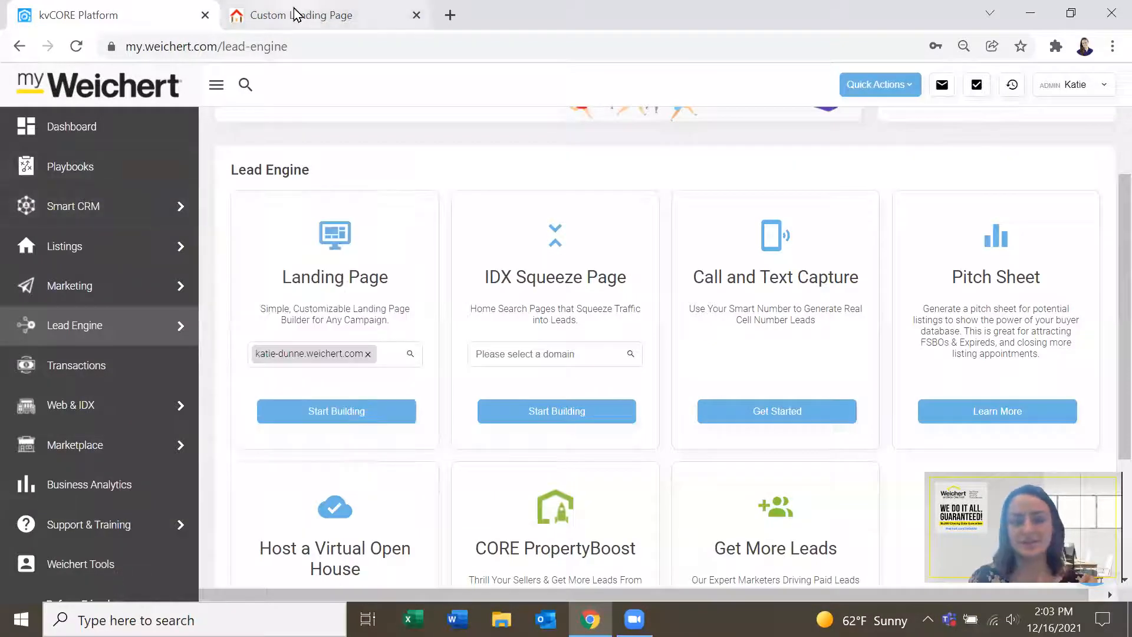
pyautogui.click(295, 15)
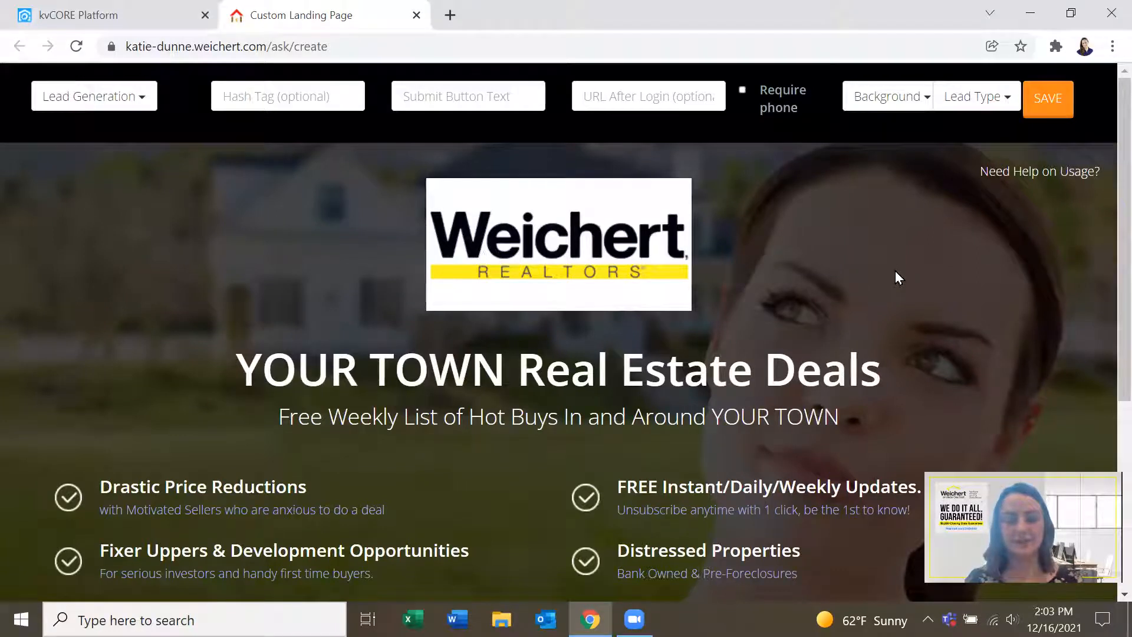
pyautogui.scroll(-1, 67, 139)
pyautogui.scroll(1, 127, 146)
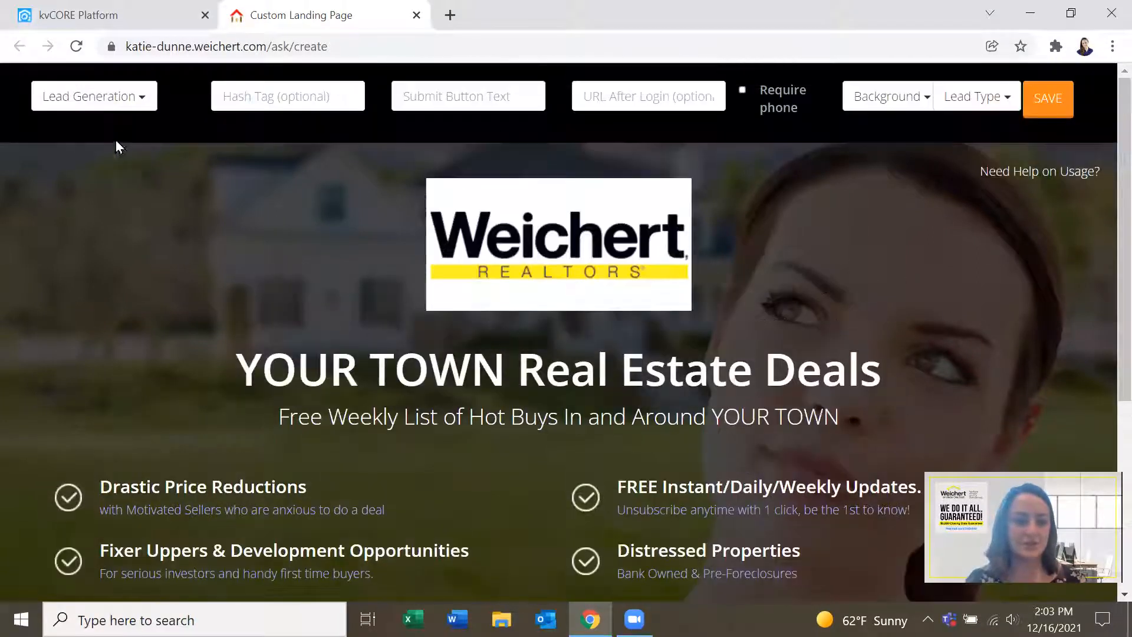
# - Switch the landing page type to Facebook Chat and preview its layout
pyautogui.click(121, 98)
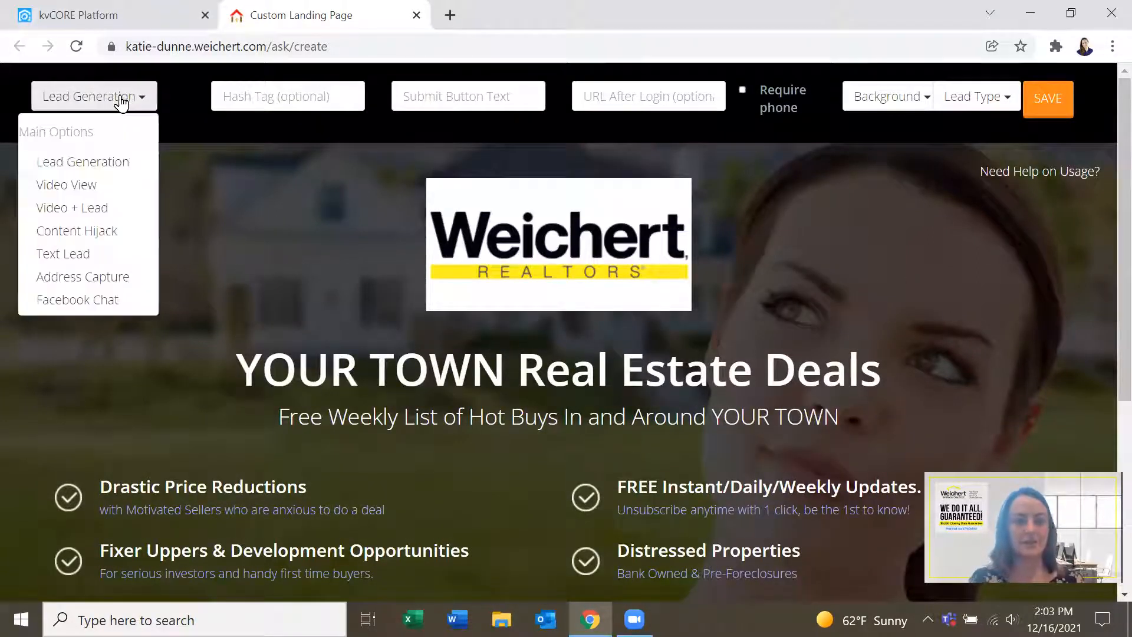
pyautogui.click(121, 299)
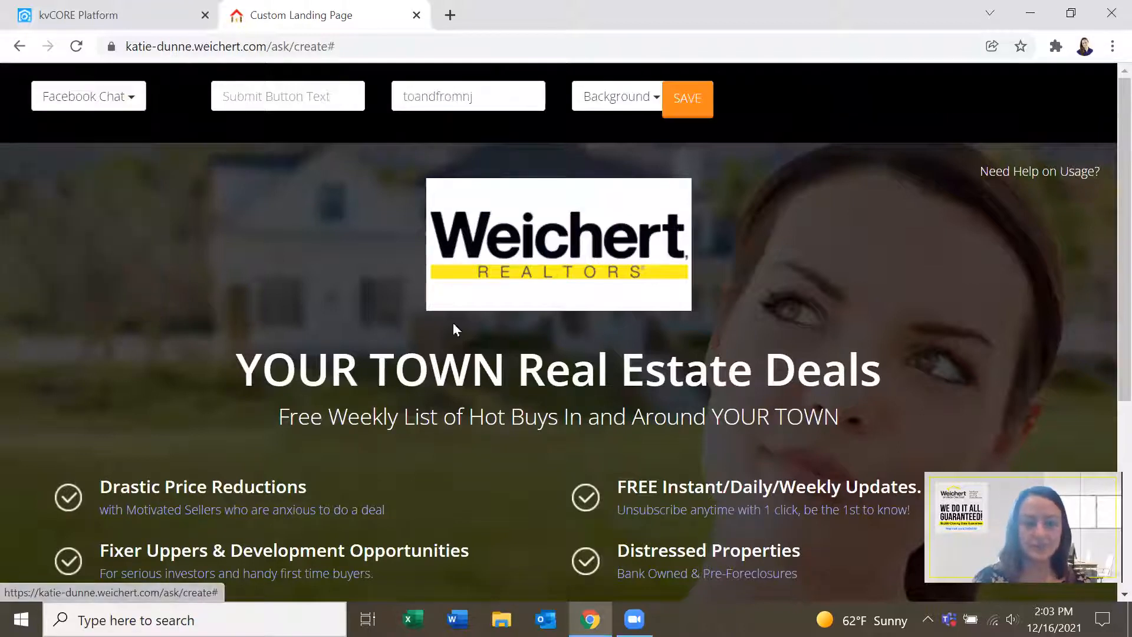
pyautogui.scroll(-2, 589, 304)
pyautogui.scroll(-3, 589, 304)
pyautogui.scroll(6, 125, 295)
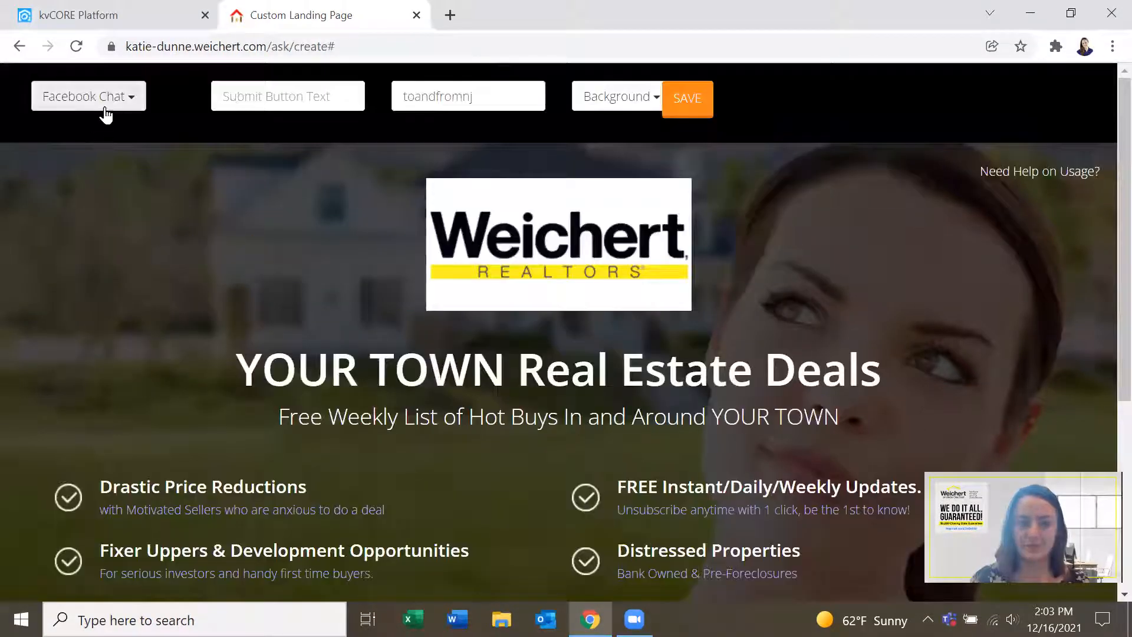
# - Change the landing page type to Address Capture and preview the resulting layout
pyautogui.click(106, 114)
pyautogui.click(115, 277)
pyautogui.scroll(-5, 606, 289)
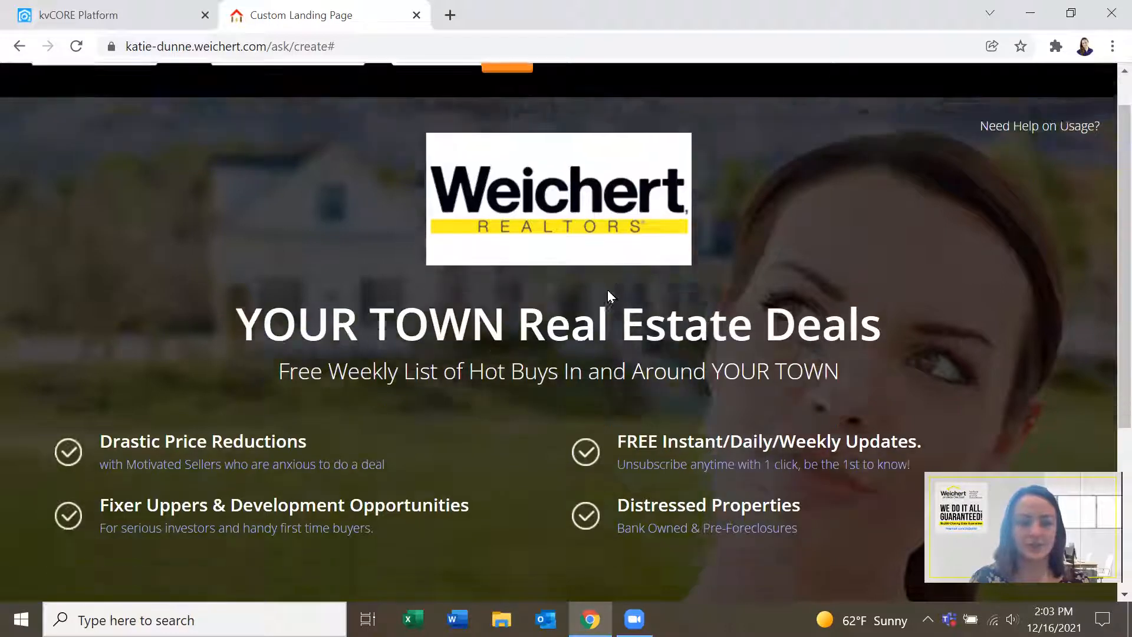
pyautogui.scroll(5, 324, 247)
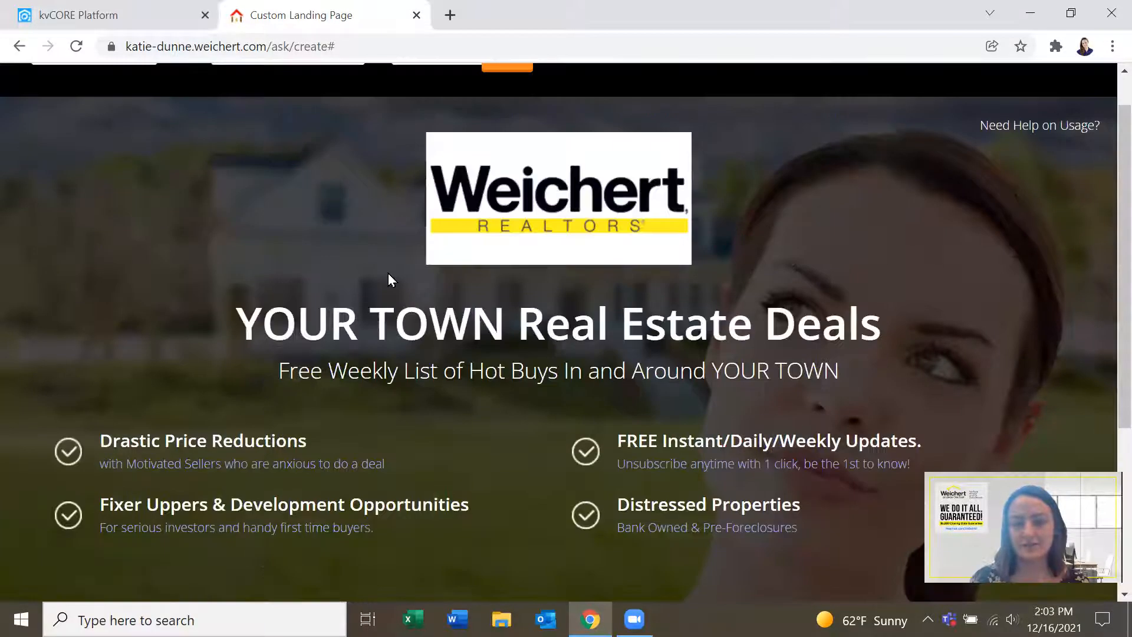
# - Choose the Text Lead landing page type and preview its text code call-to-action below the feature list
pyautogui.click(126, 109)
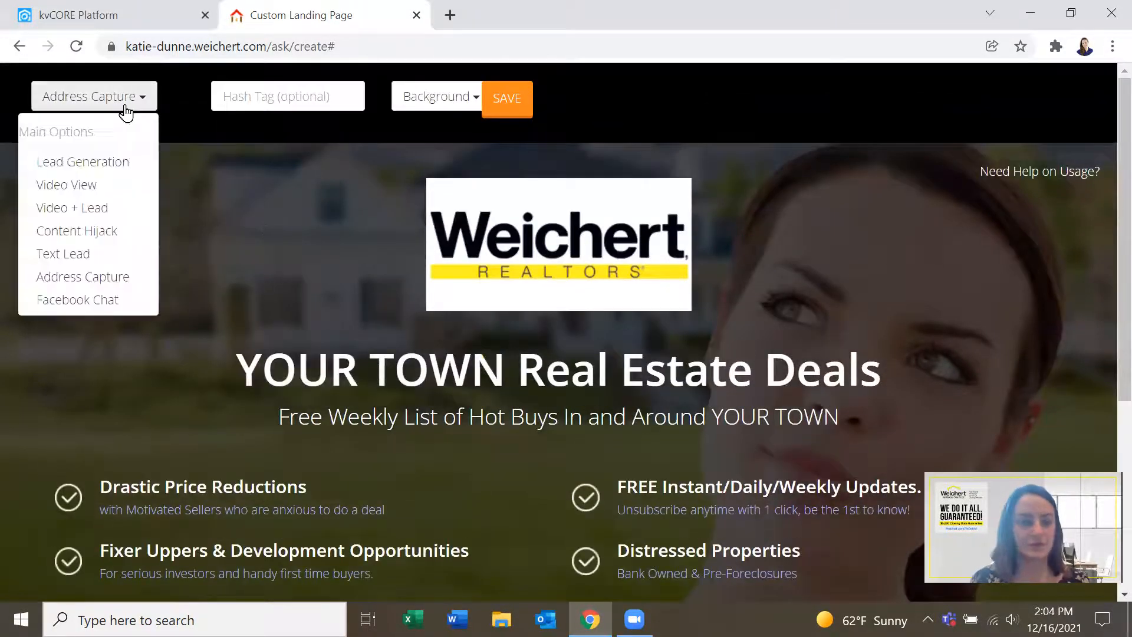
pyautogui.click(108, 253)
pyautogui.scroll(-3, 779, 362)
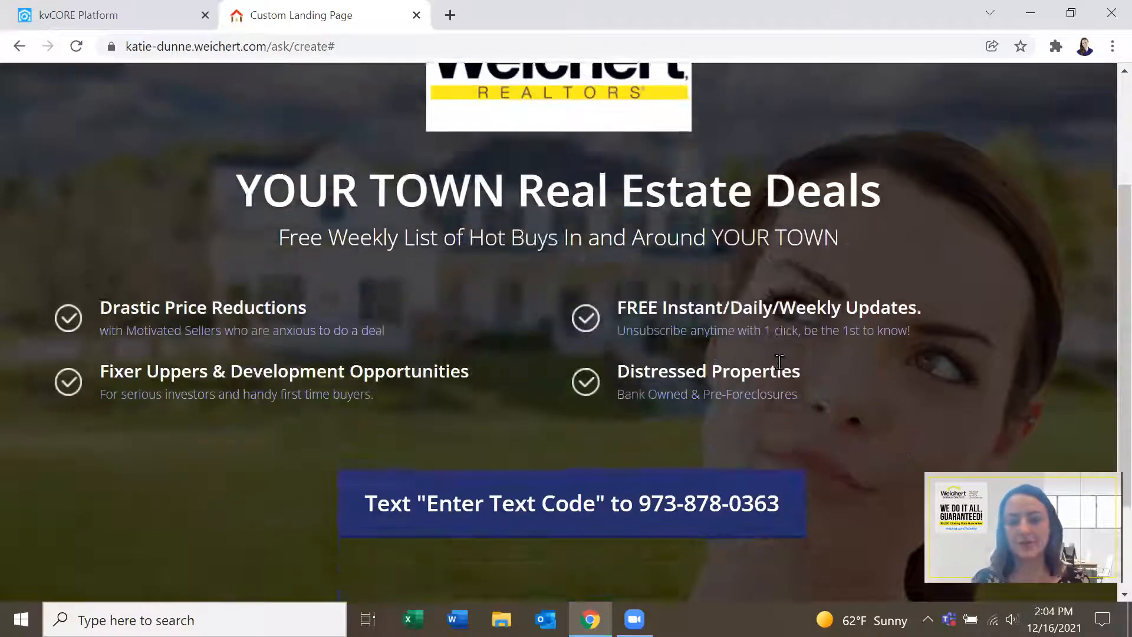
pyautogui.scroll(-2, 779, 362)
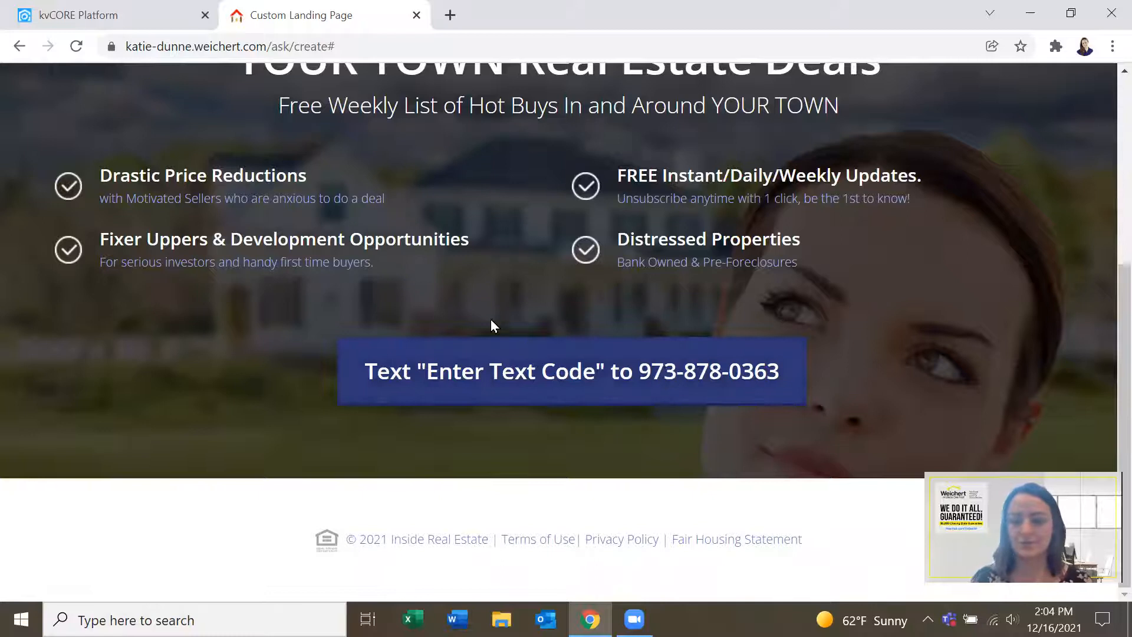
pyautogui.scroll(5, 490, 319)
pyautogui.scroll(1, 216, 207)
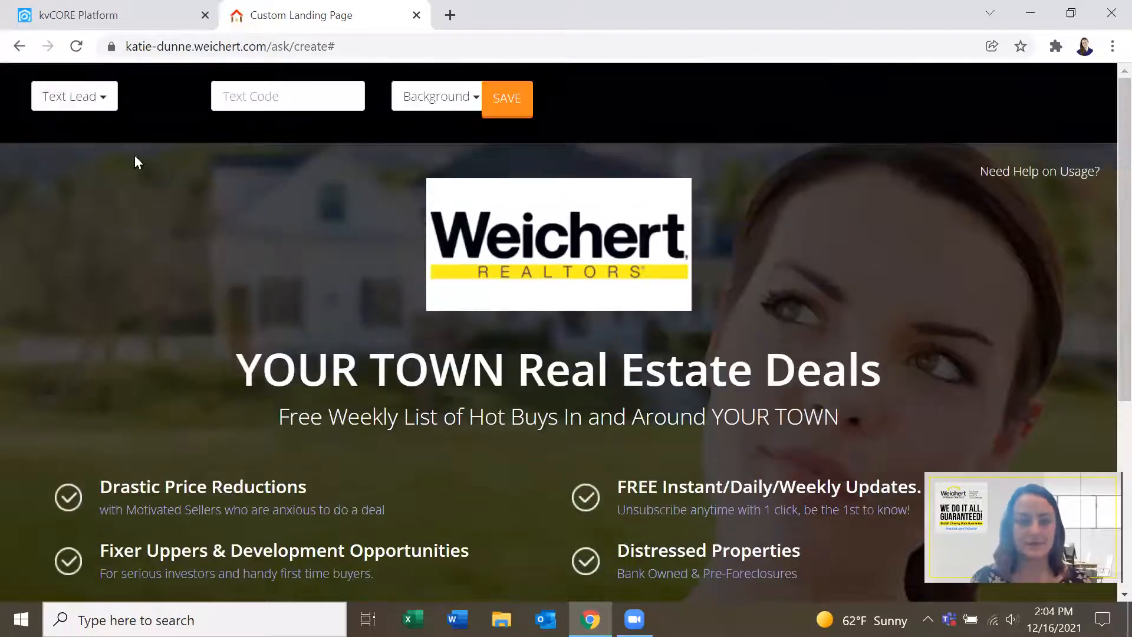
# - Set the landing page type to Content Hijack and look over its call-to-action and opt-out link
pyautogui.click(79, 102)
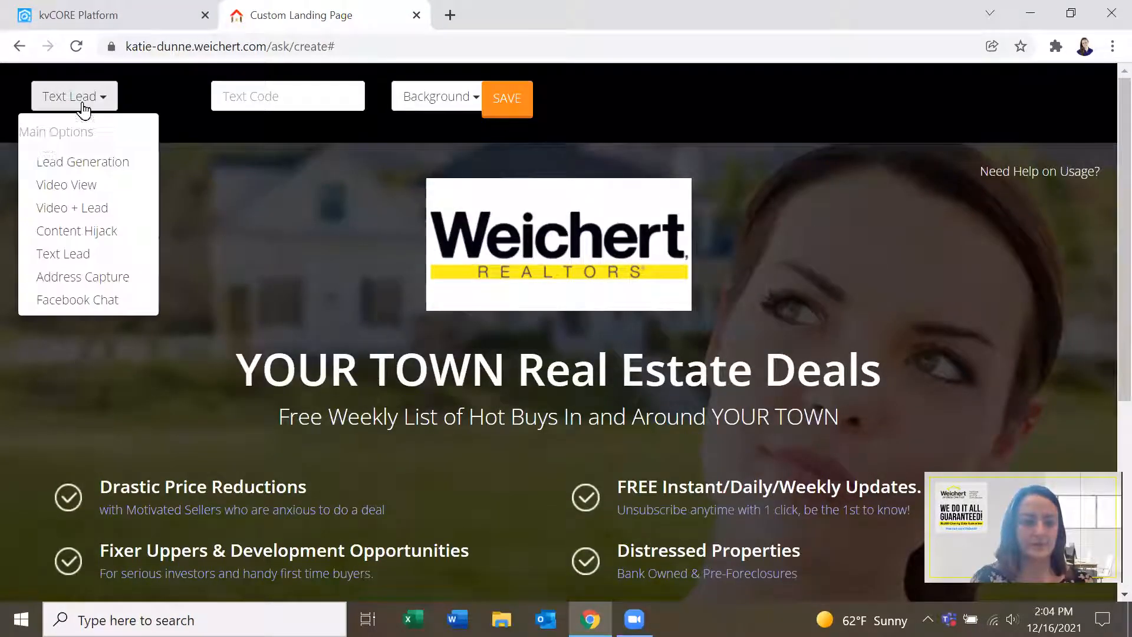
pyautogui.click(107, 236)
pyautogui.scroll(-4, 985, 330)
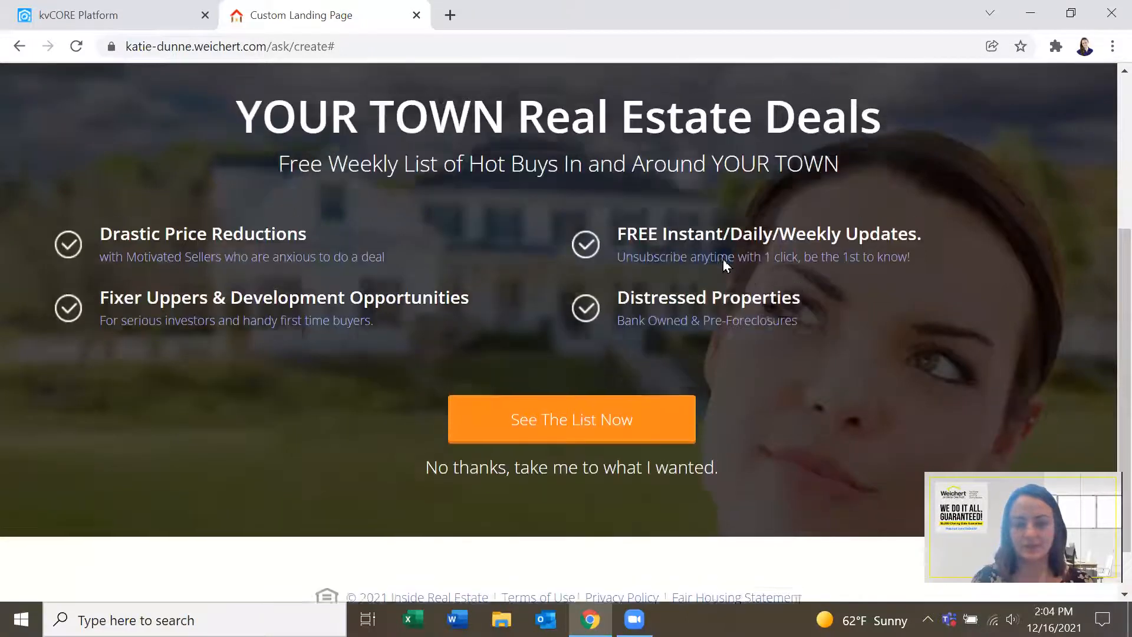
pyautogui.scroll(1, 454, 355)
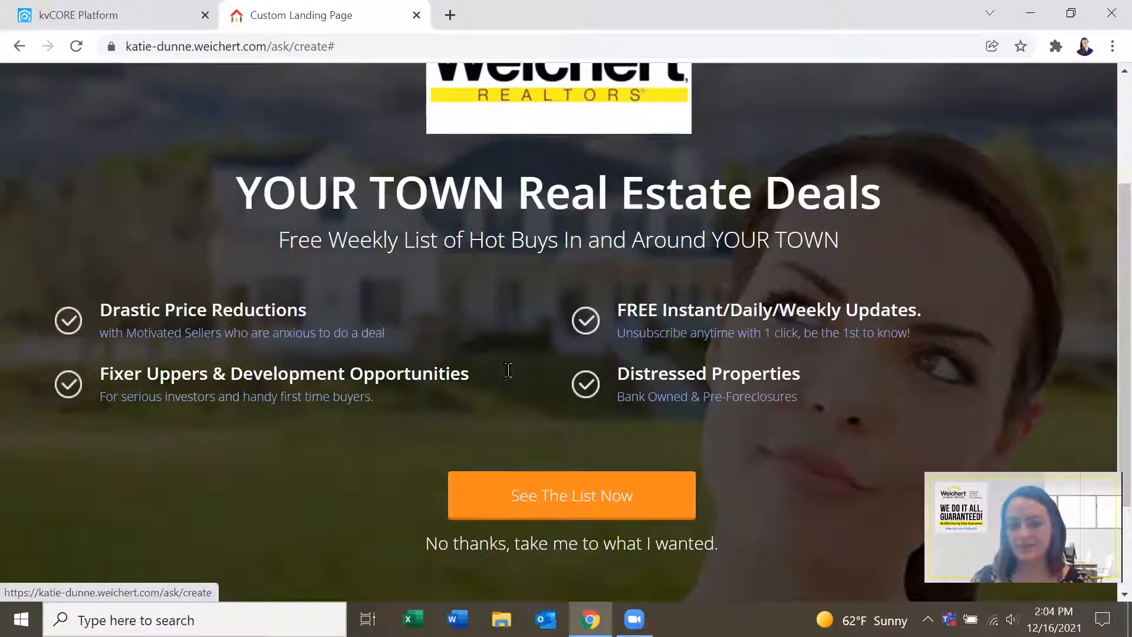
pyautogui.scroll(3, 319, 299)
# - Set the landing page type to Video + Lead and review its embedded video and contact form
pyautogui.click(112, 100)
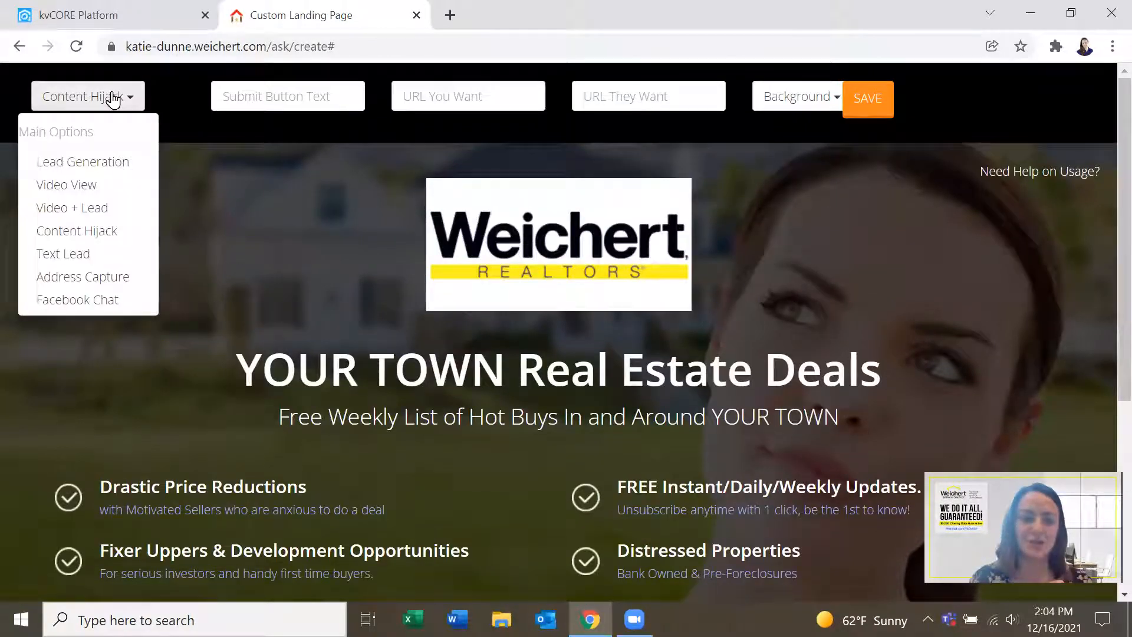
pyautogui.click(115, 209)
pyautogui.scroll(-5, 846, 255)
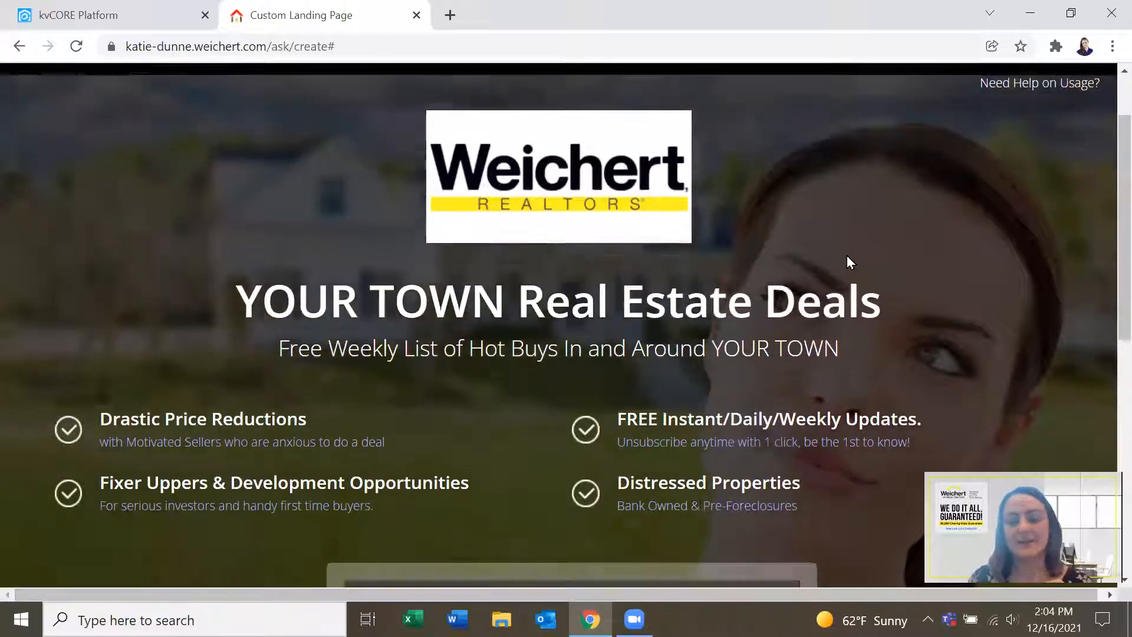
pyautogui.scroll(-4, 461, 299)
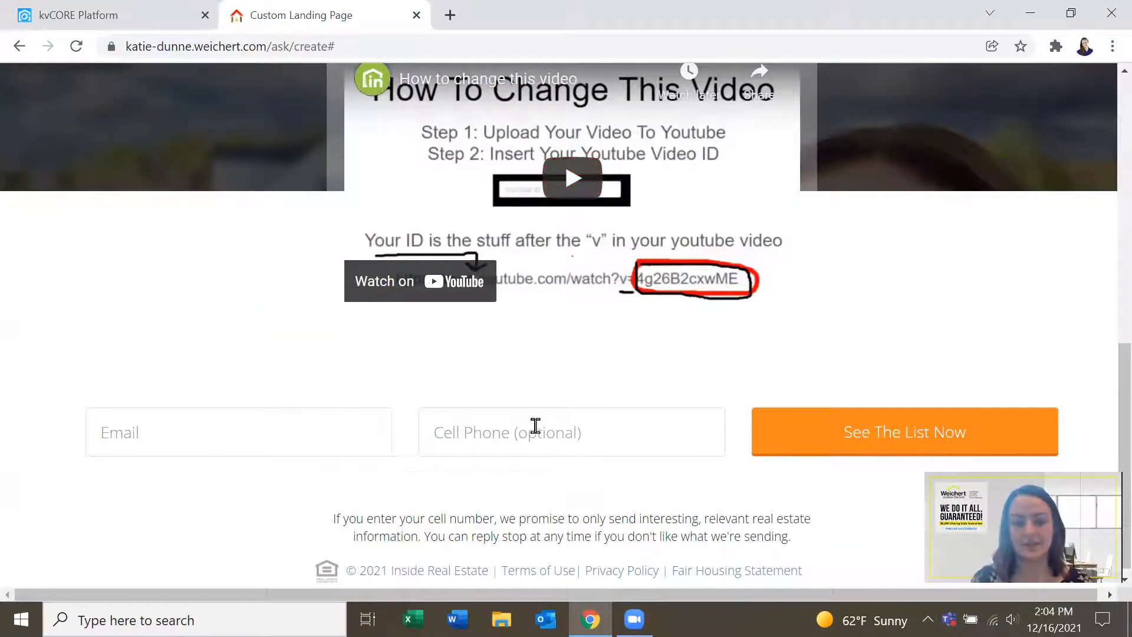
pyautogui.scroll(7, 346, 399)
pyautogui.scroll(2, 93, 103)
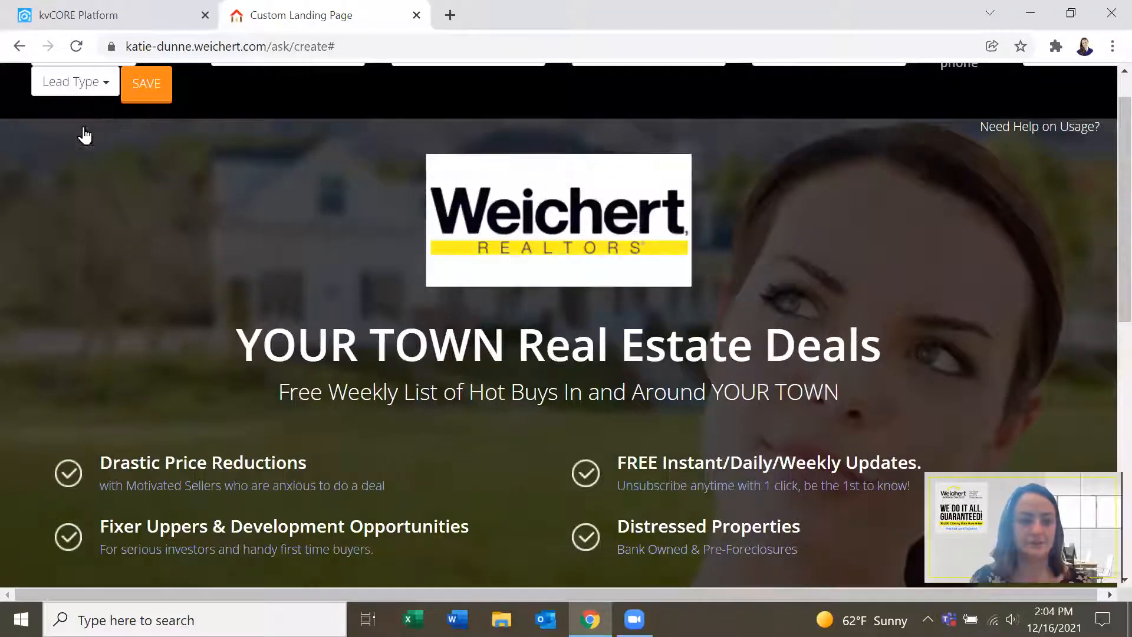
pyautogui.scroll(1, 88, 112)
# - Switch the landing page type to Video View and preview the embedded video with its submit button
pyautogui.click(99, 96)
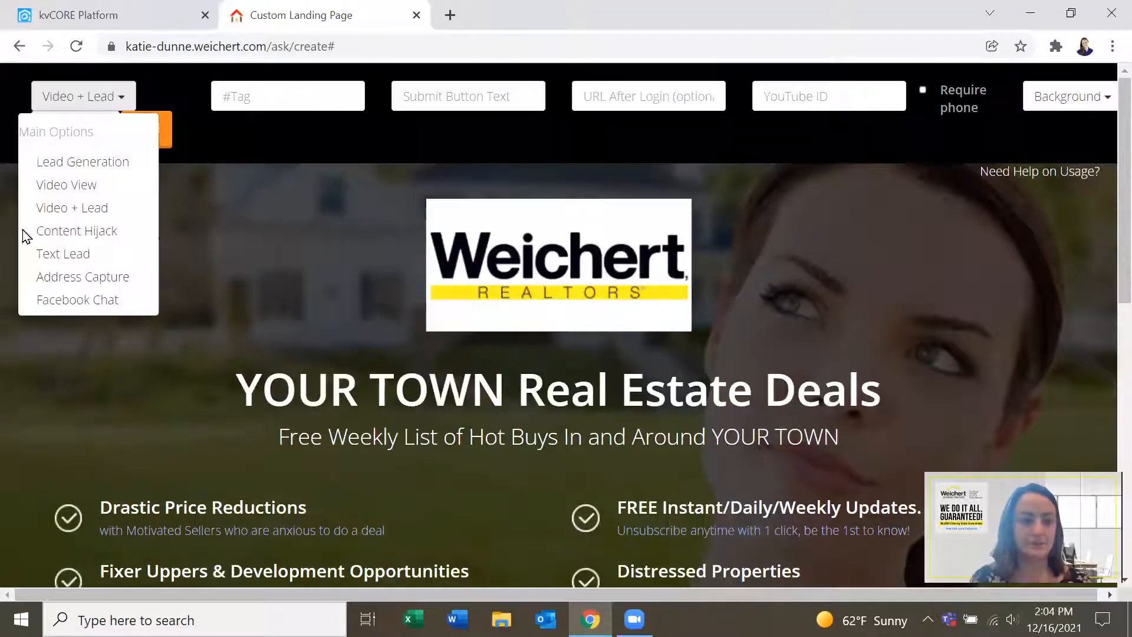
pyautogui.click(98, 186)
pyautogui.scroll(-4, 763, 335)
pyautogui.scroll(-4, 763, 335)
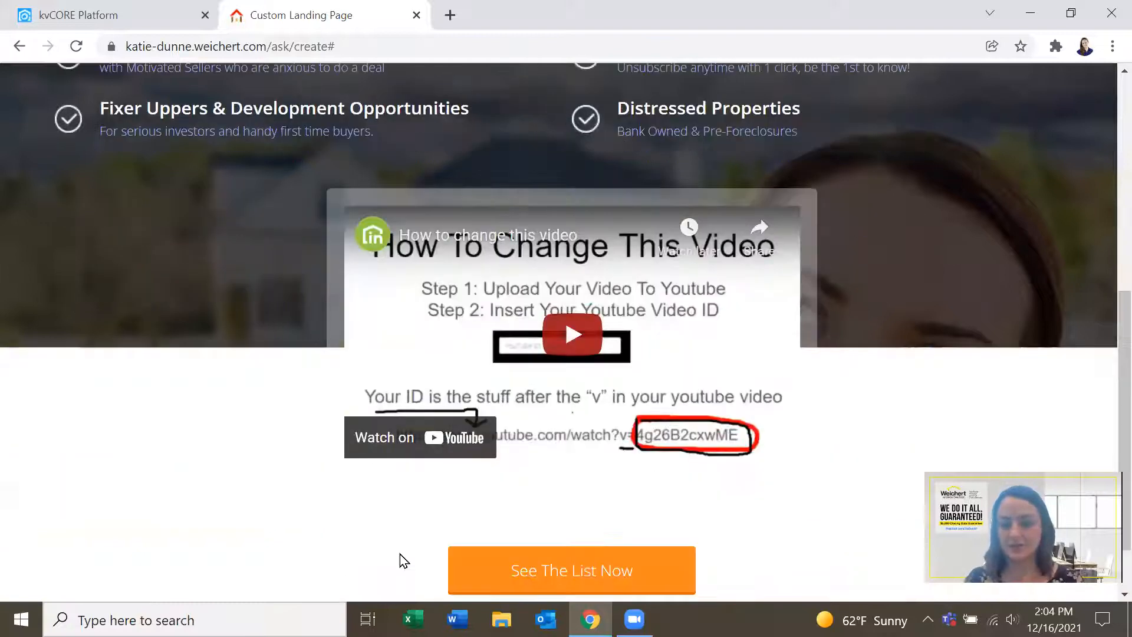
pyautogui.scroll(8, 278, 306)
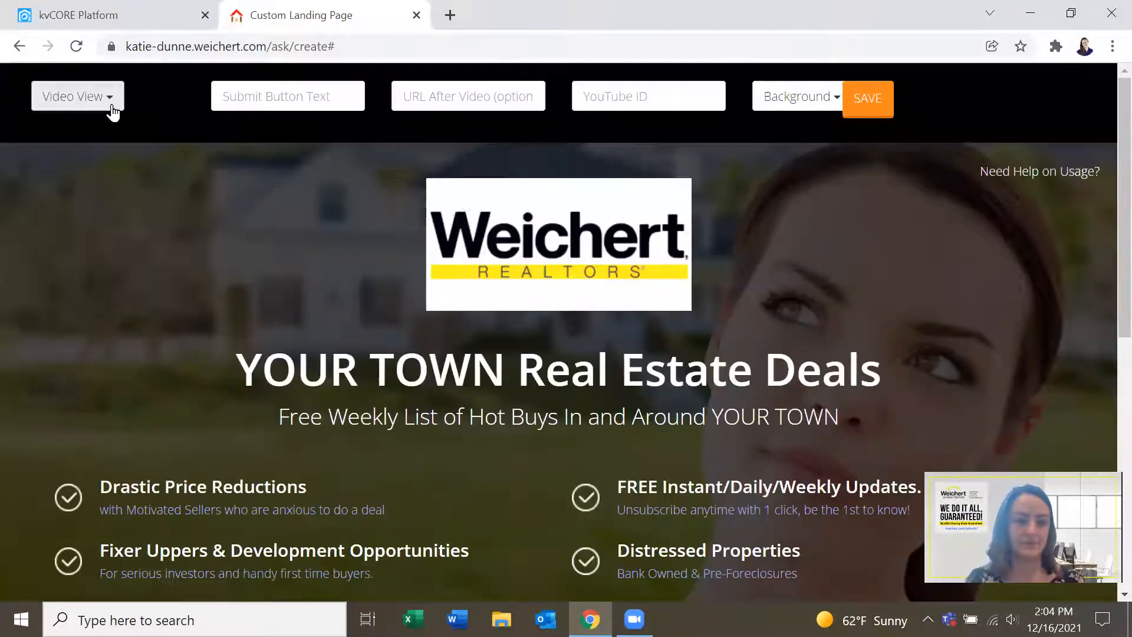
# - Set the landing page type back to Lead Generation, then return to the Lead Engine overview
pyautogui.click(111, 99)
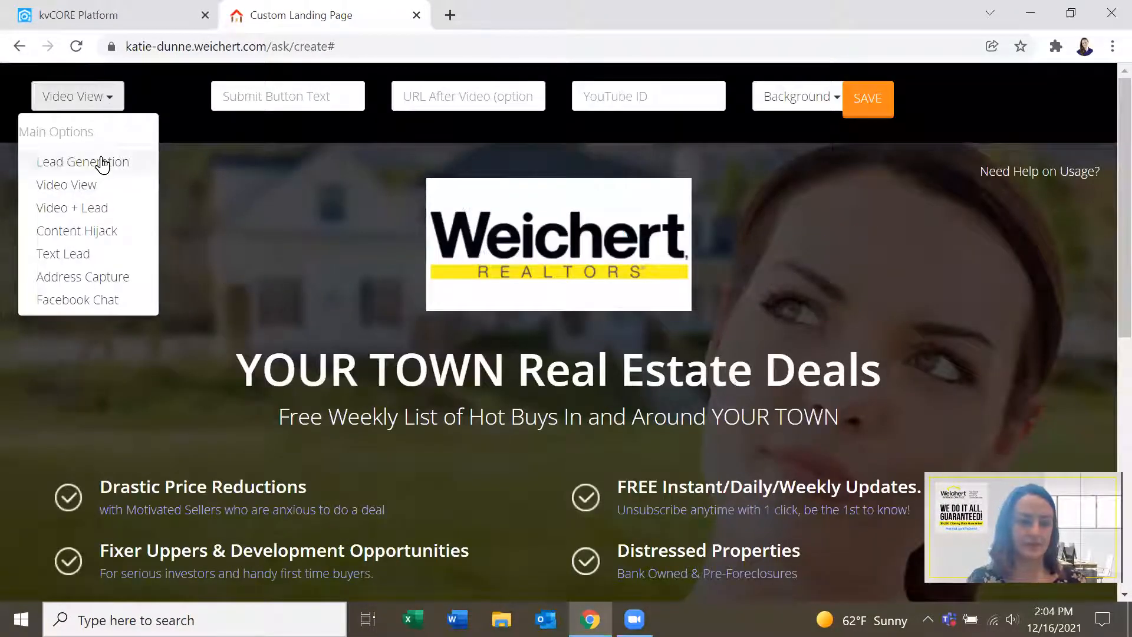
pyautogui.click(100, 159)
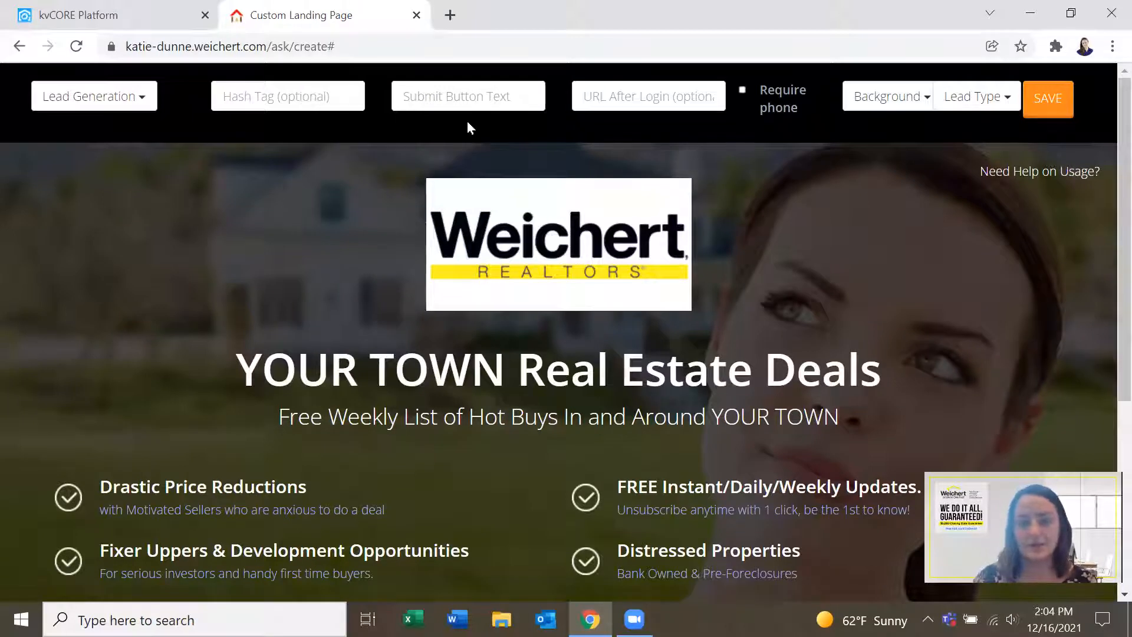
pyautogui.scroll(-5, 638, 208)
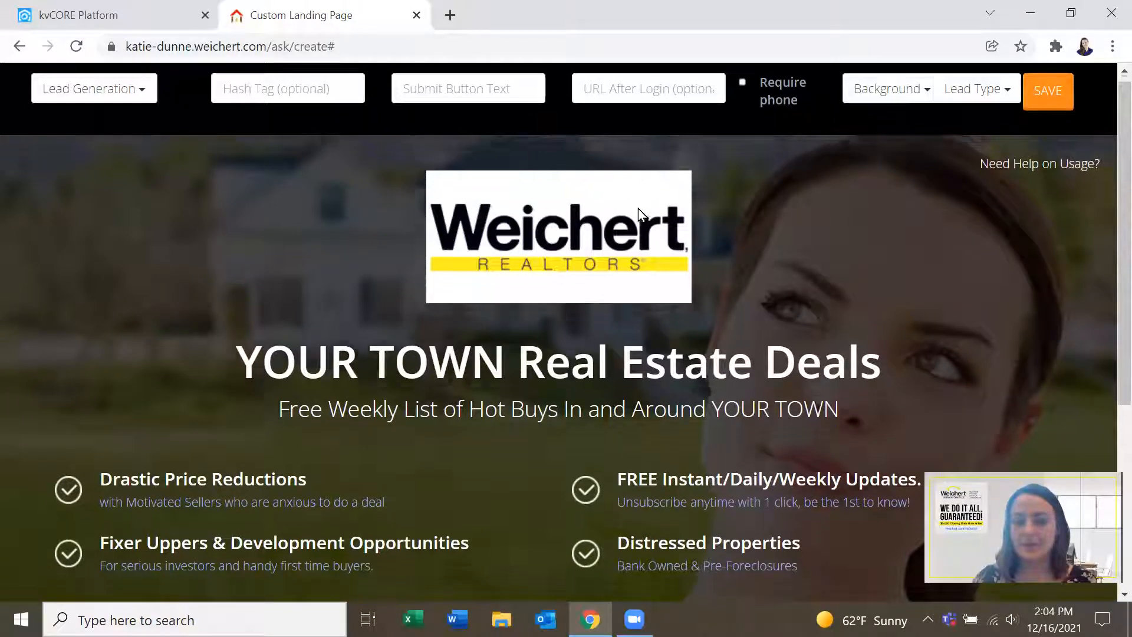
pyautogui.scroll(4, 453, 160)
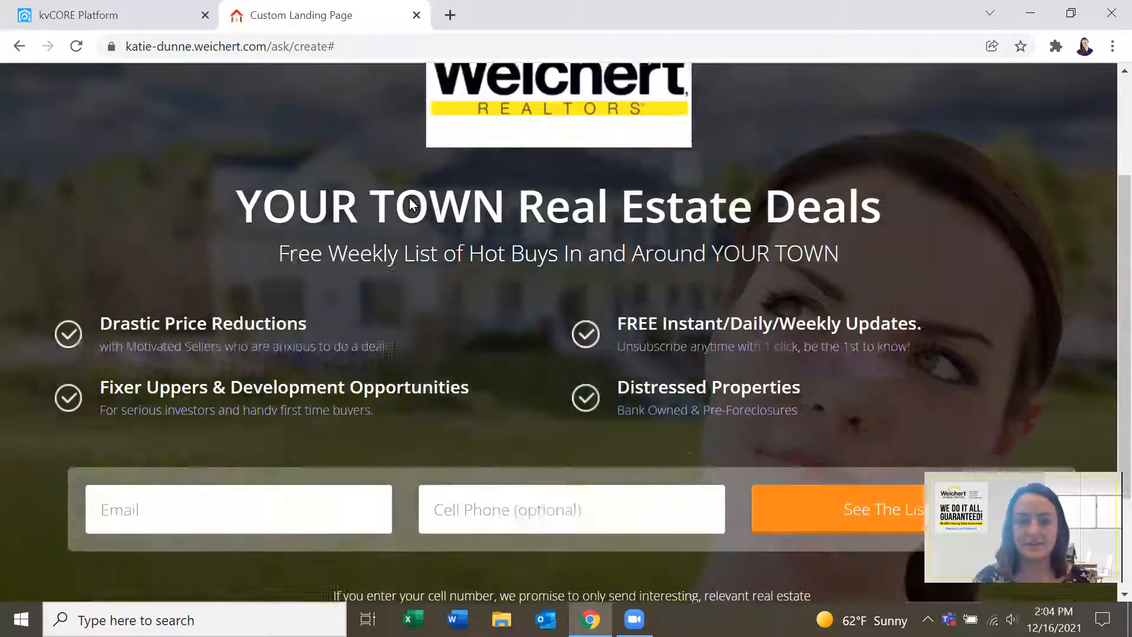
pyautogui.scroll(1, 501, 150)
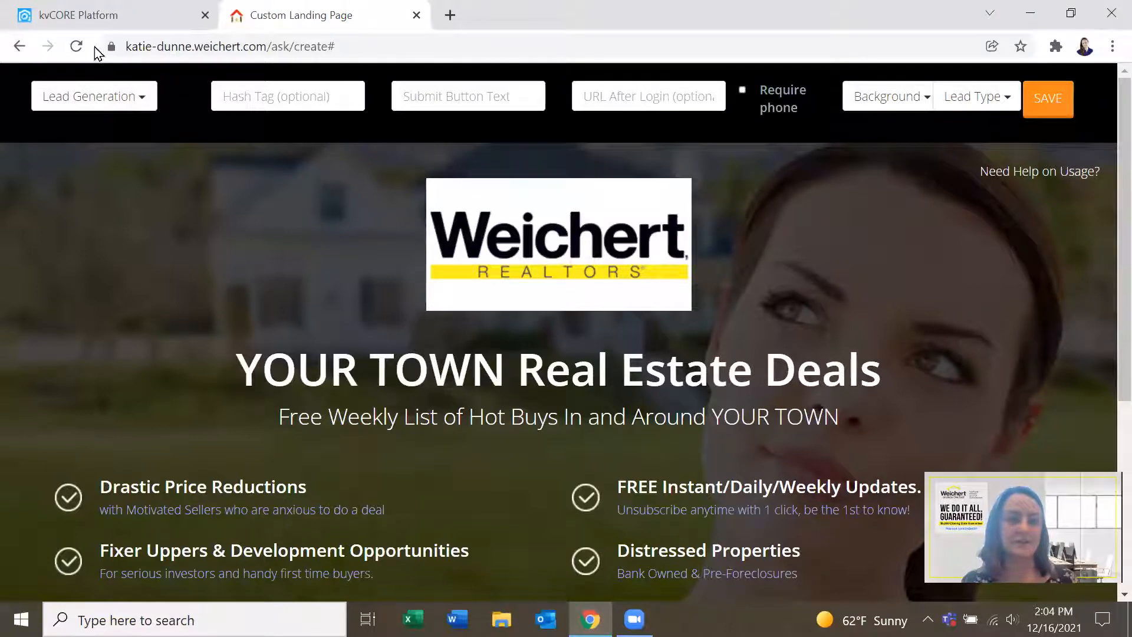
pyautogui.click(87, 16)
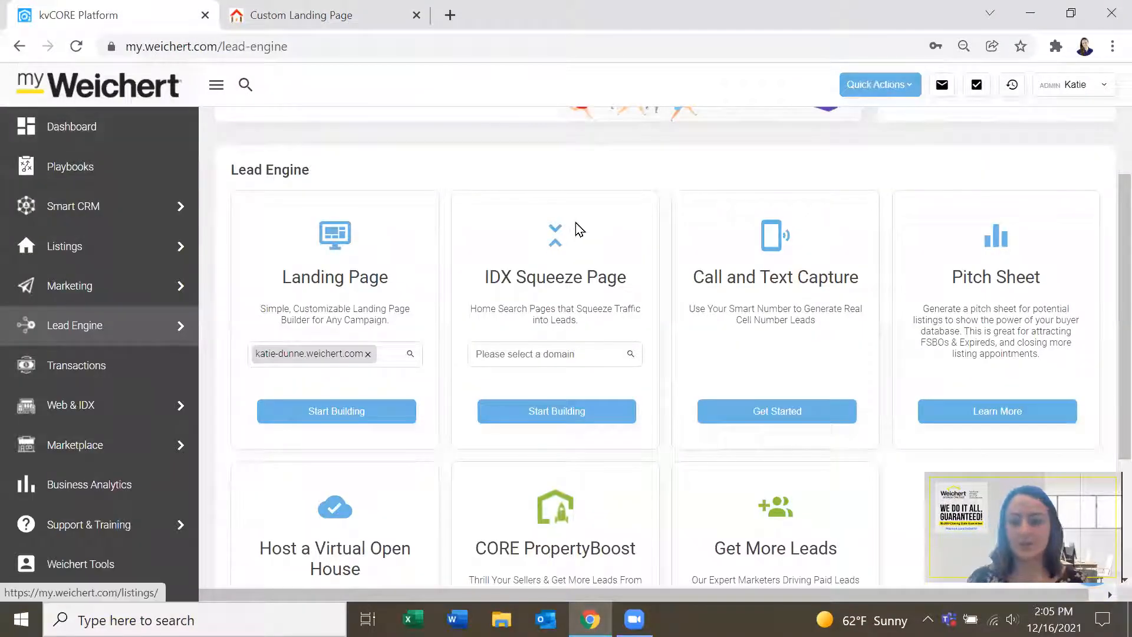
# - Start an IDX squeeze page on the agent's website domain and look over the multi-property search criteria and page configuration
pyautogui.click(530, 354)
pyautogui.click(538, 378)
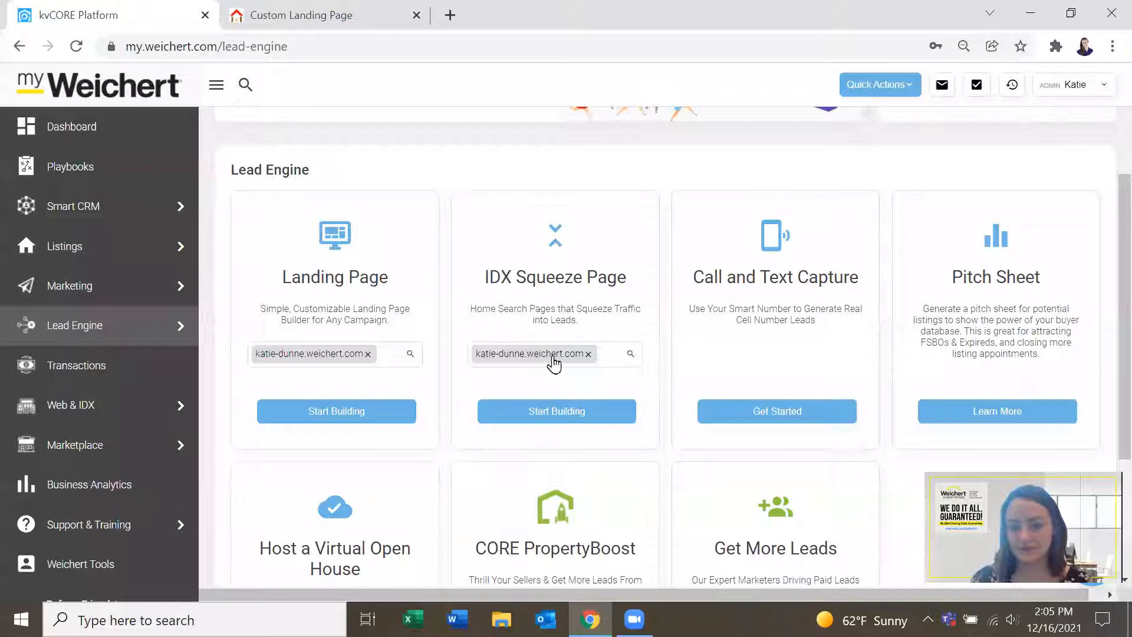
pyautogui.click(556, 419)
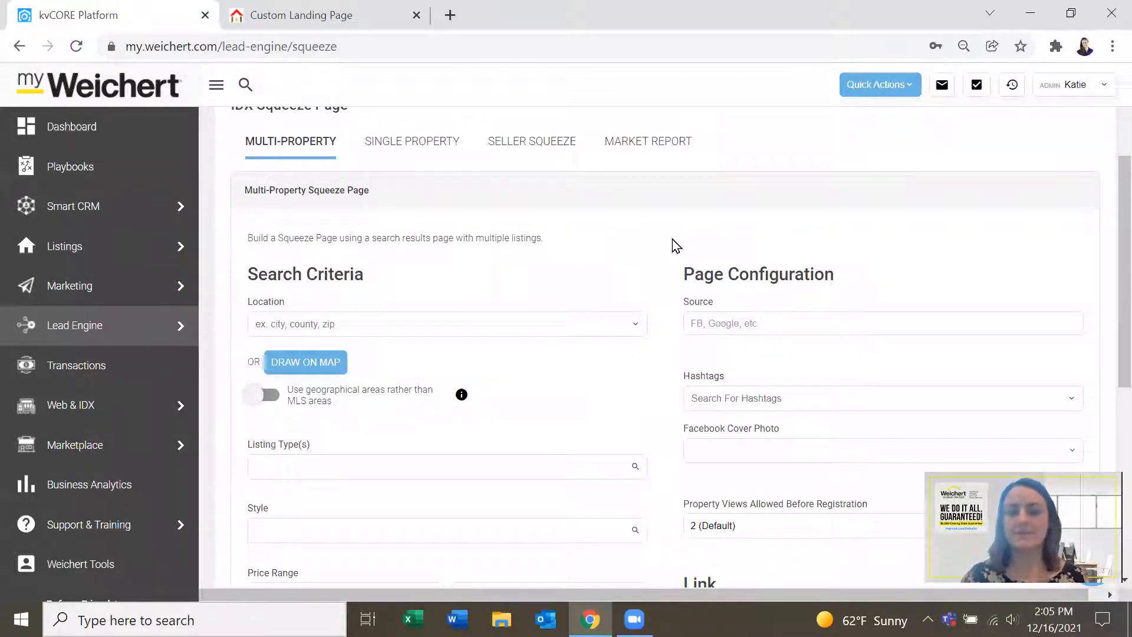
pyautogui.scroll(-7, 639, 279)
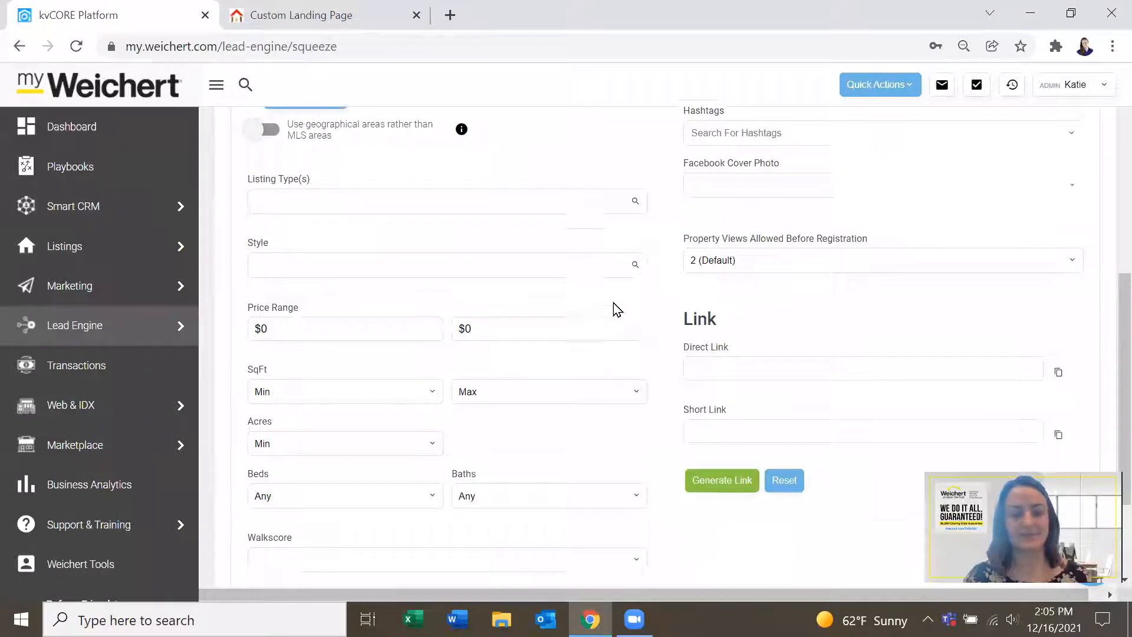
pyautogui.scroll(4, 596, 299)
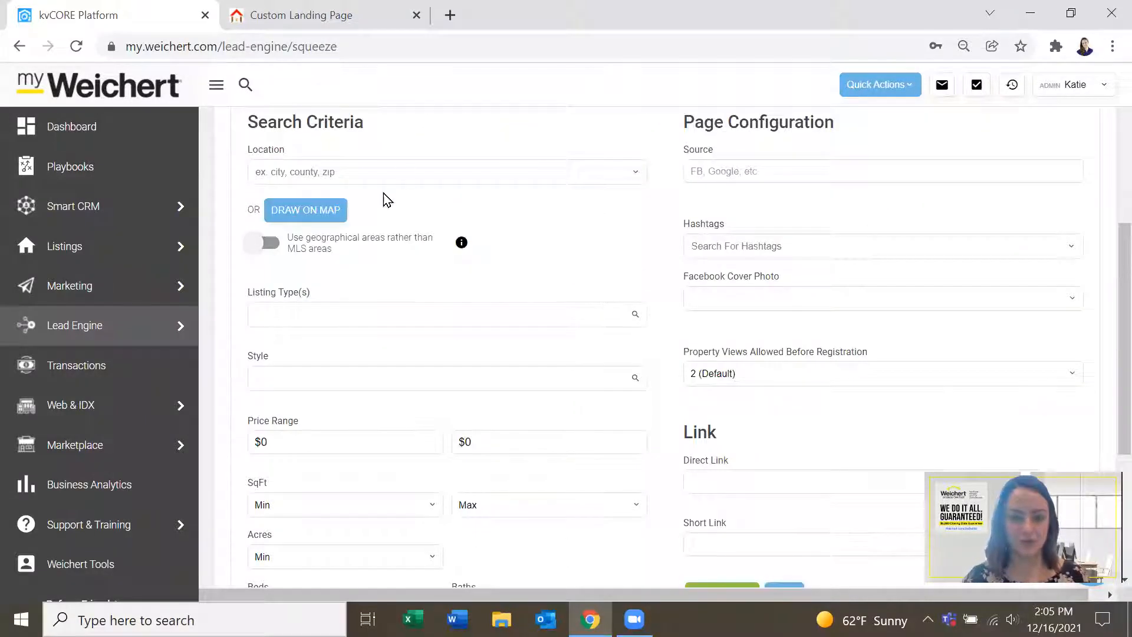
# - Set the multi-property squeeze page's search location to Somerset County, NJ
pyautogui.scroll(2, 384, 196)
pyautogui.click(370, 267)
pyautogui.write('somerset')
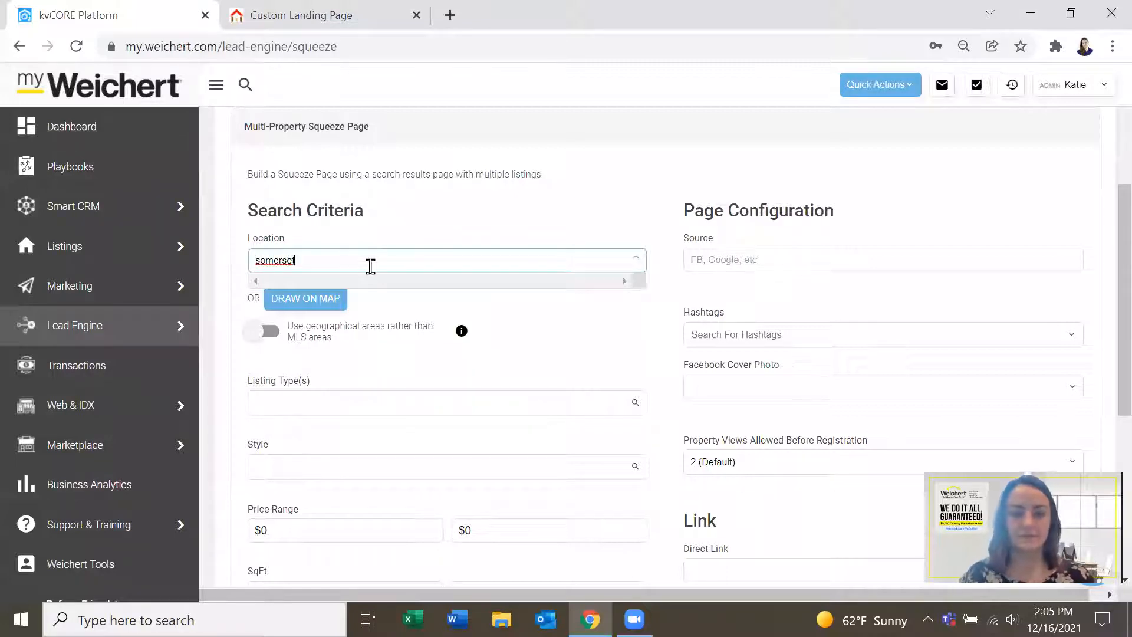
pyautogui.click(350, 287)
# - Add Fireplace to the squeeze page's search options
pyautogui.scroll(-3, 540, 306)
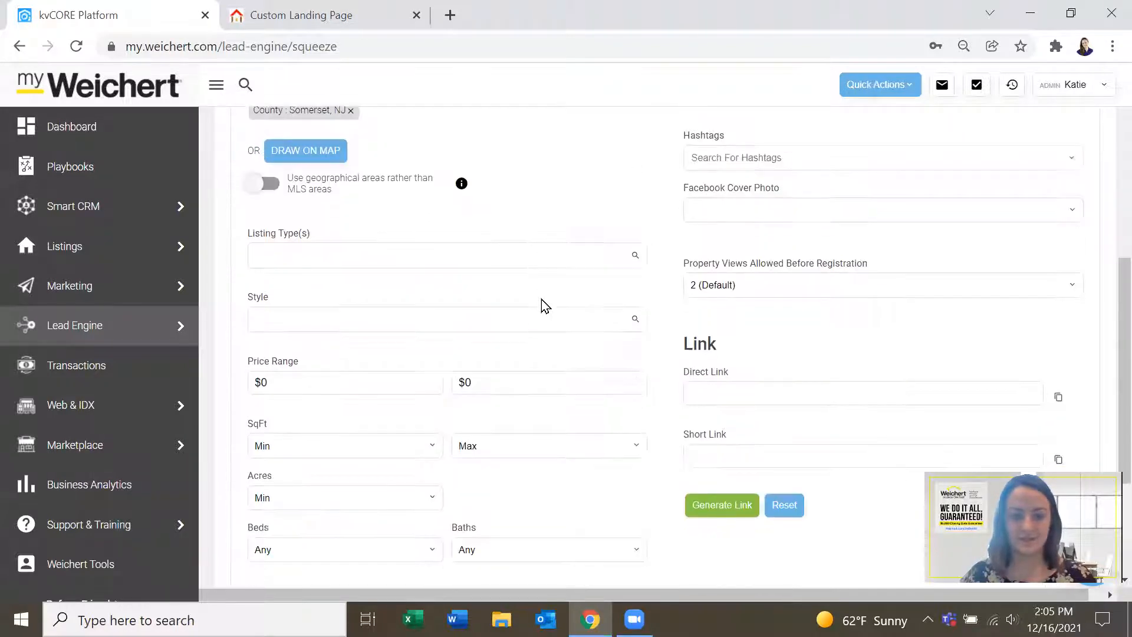
pyautogui.scroll(-3, 540, 306)
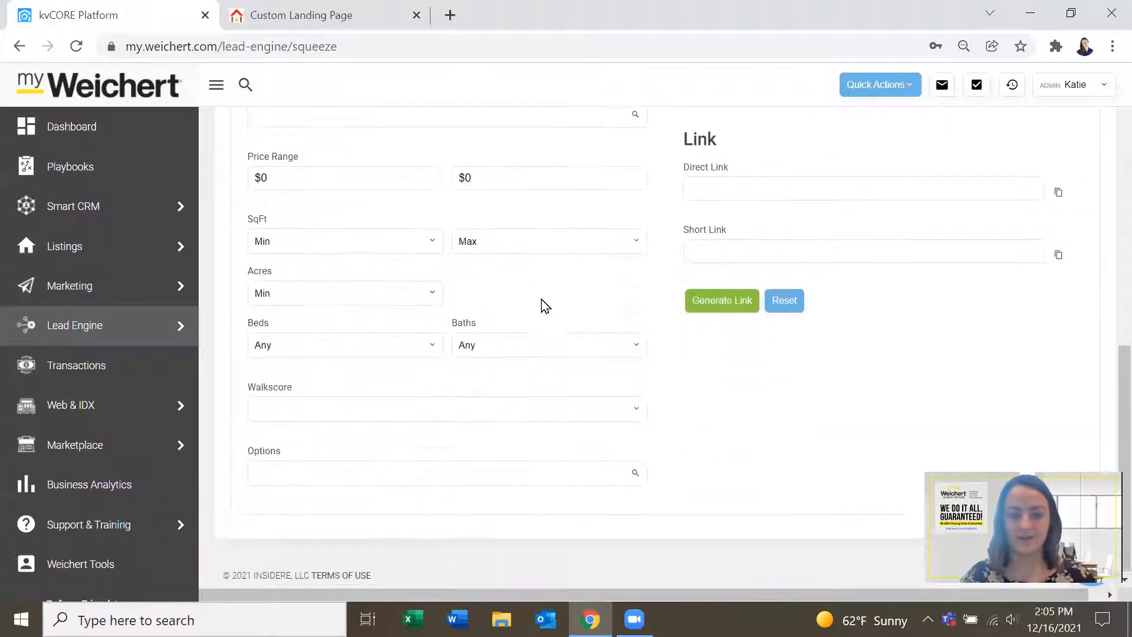
pyautogui.click(389, 466)
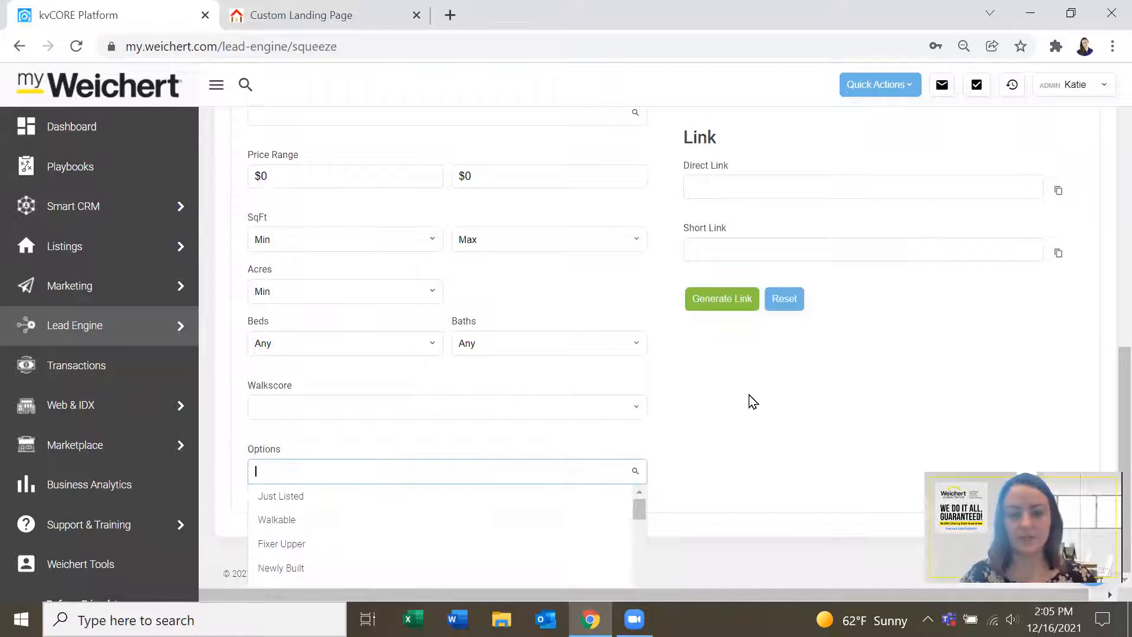
pyautogui.write('fire')
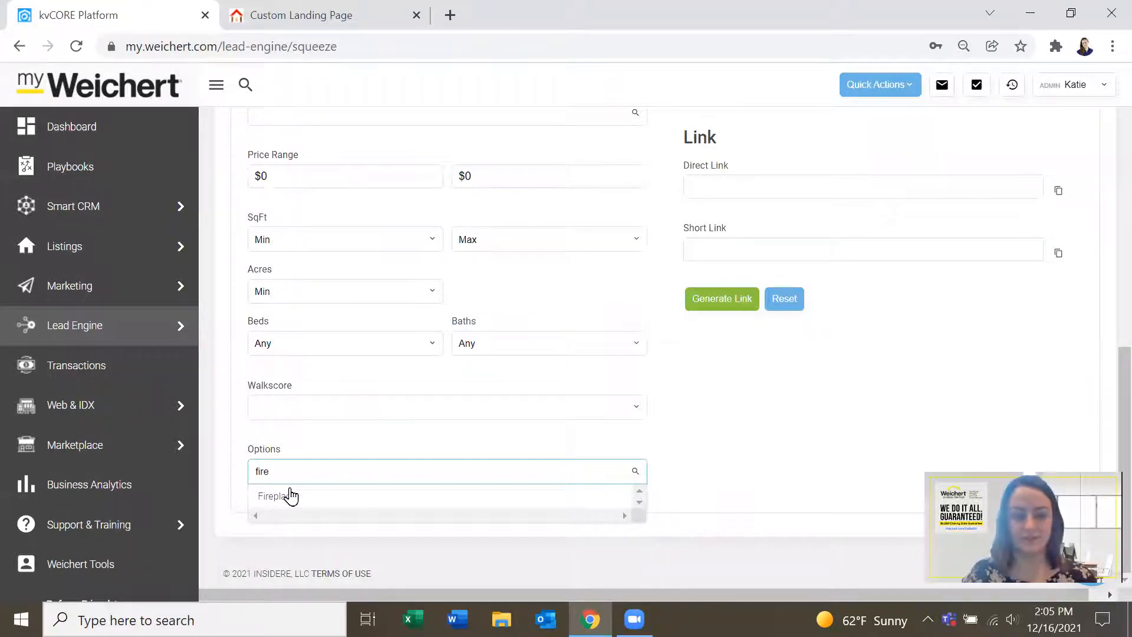
pyautogui.click(523, 501)
# - Review the search criteria and generate the squeeze page's direct and short links
pyautogui.scroll(3, 665, 445)
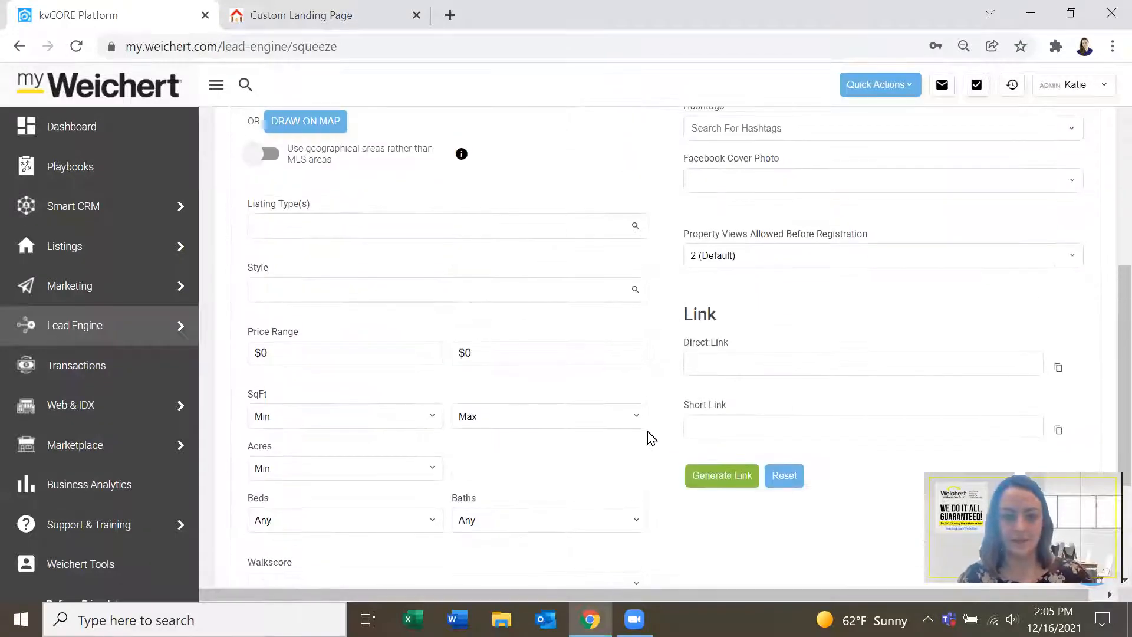
pyautogui.scroll(2, 598, 325)
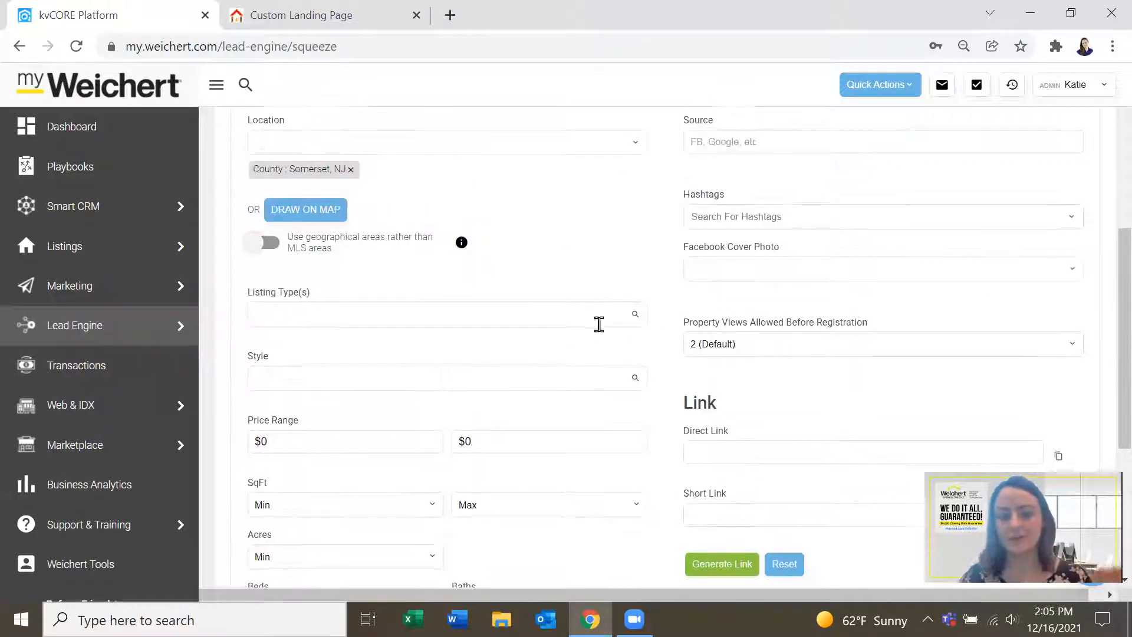
pyautogui.scroll(2, 599, 280)
pyautogui.scroll(-6, 589, 272)
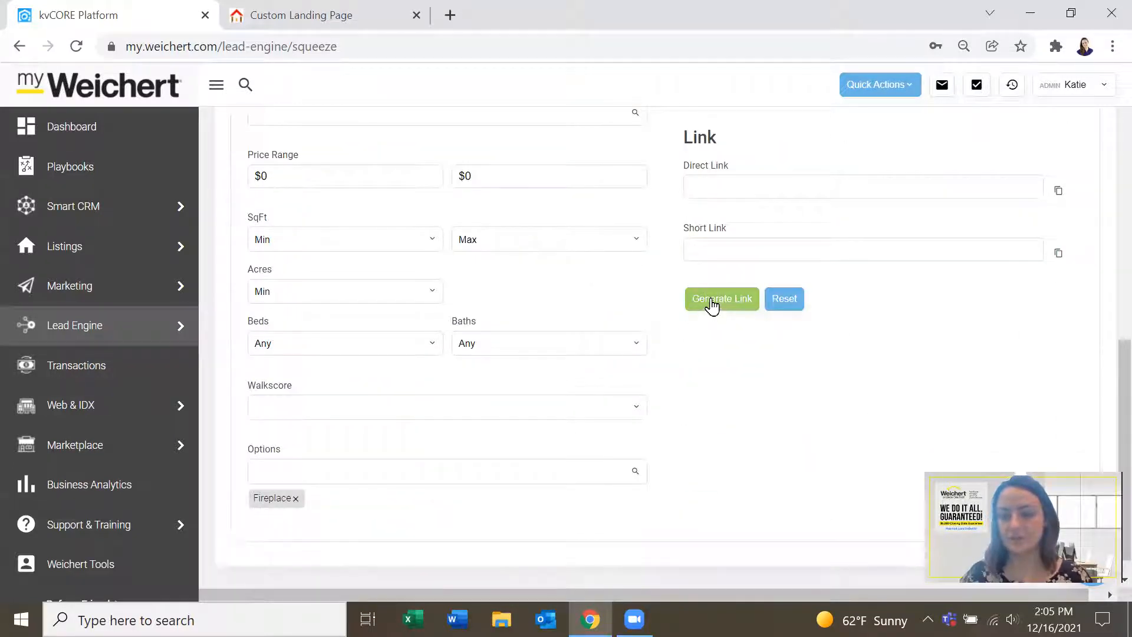
pyautogui.click(711, 303)
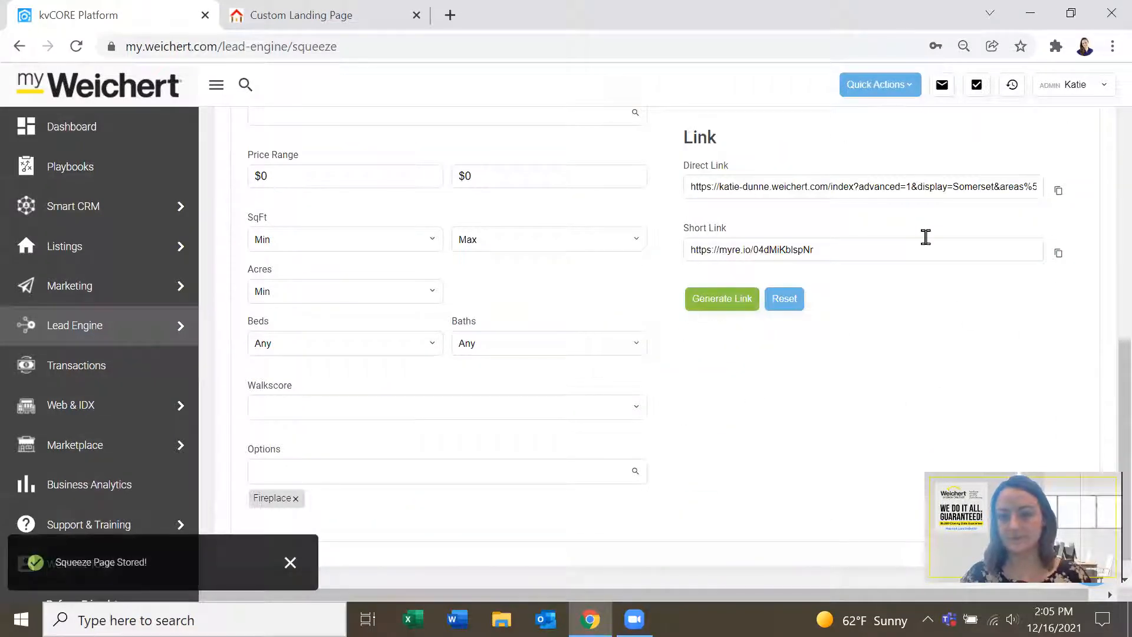
# - Open the generated short link in a new browser tab and look over the listing results and their additional filters
pyautogui.moveTo(821, 249); pyautogui.dragTo(688, 250)
pyautogui.hotkey('ctrl', 'c')
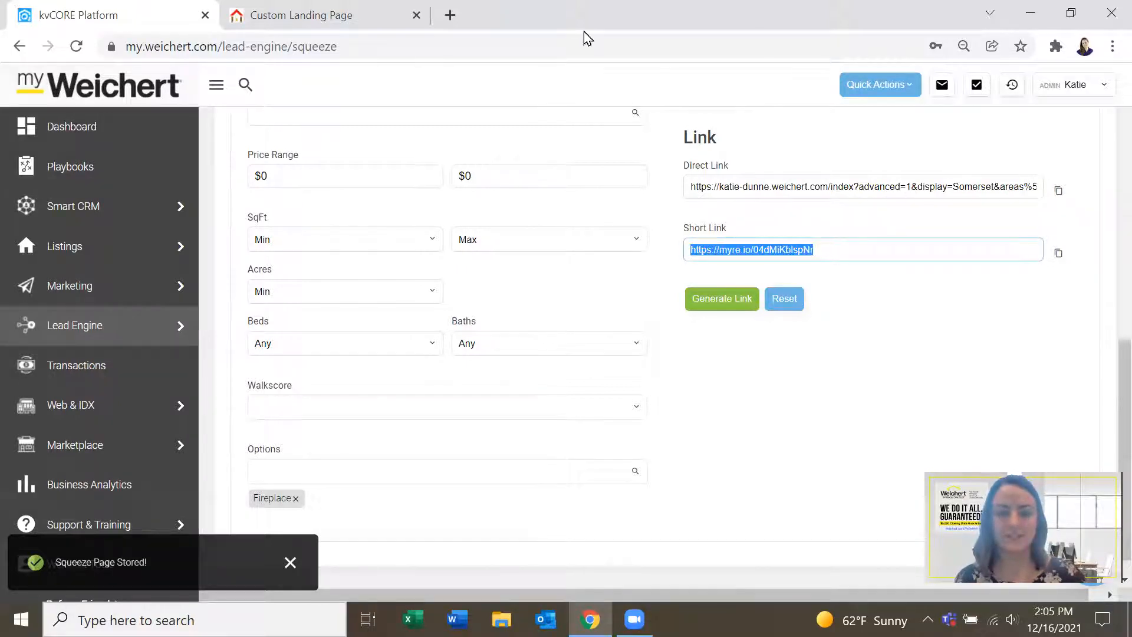
pyautogui.click(449, 15)
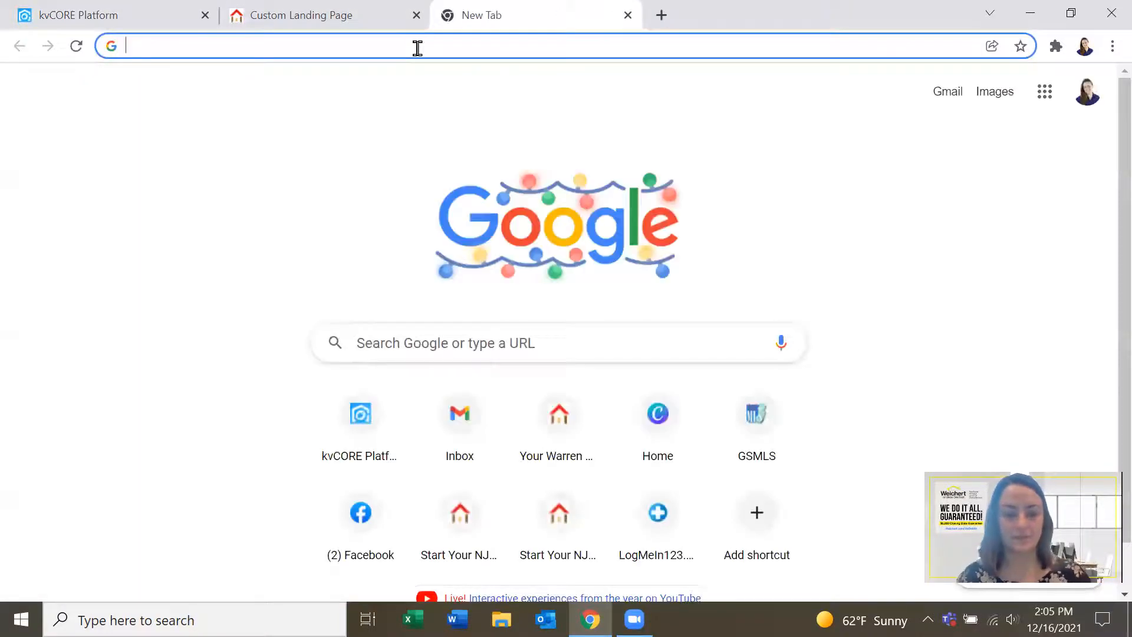
pyautogui.hotkey('ctrl', 'v')
pyautogui.press('Return')
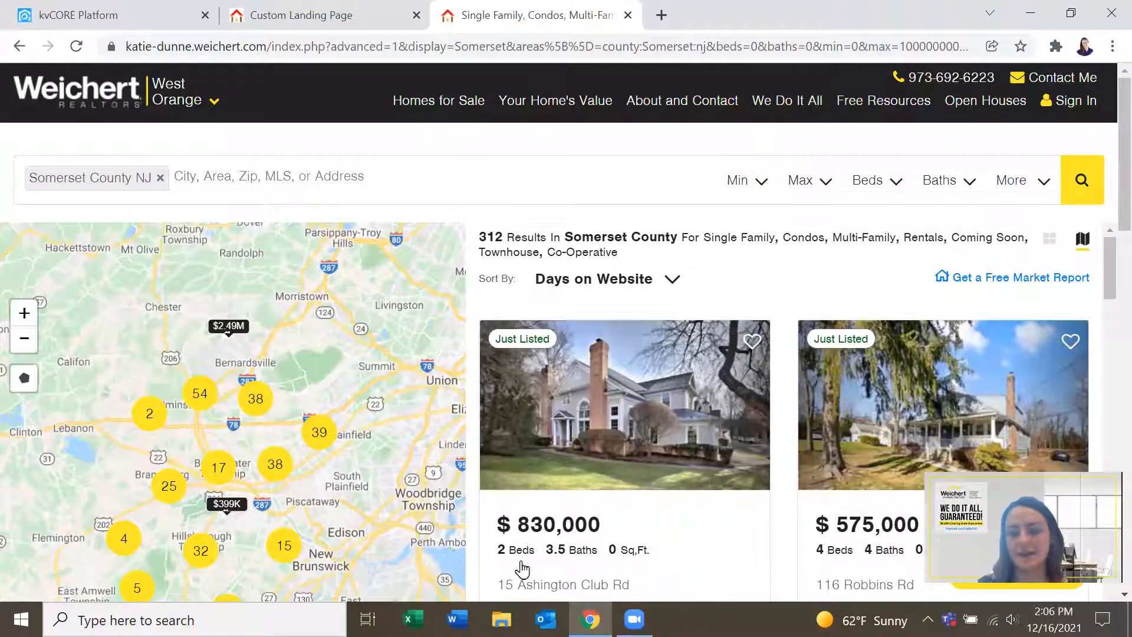
pyautogui.click(1011, 183)
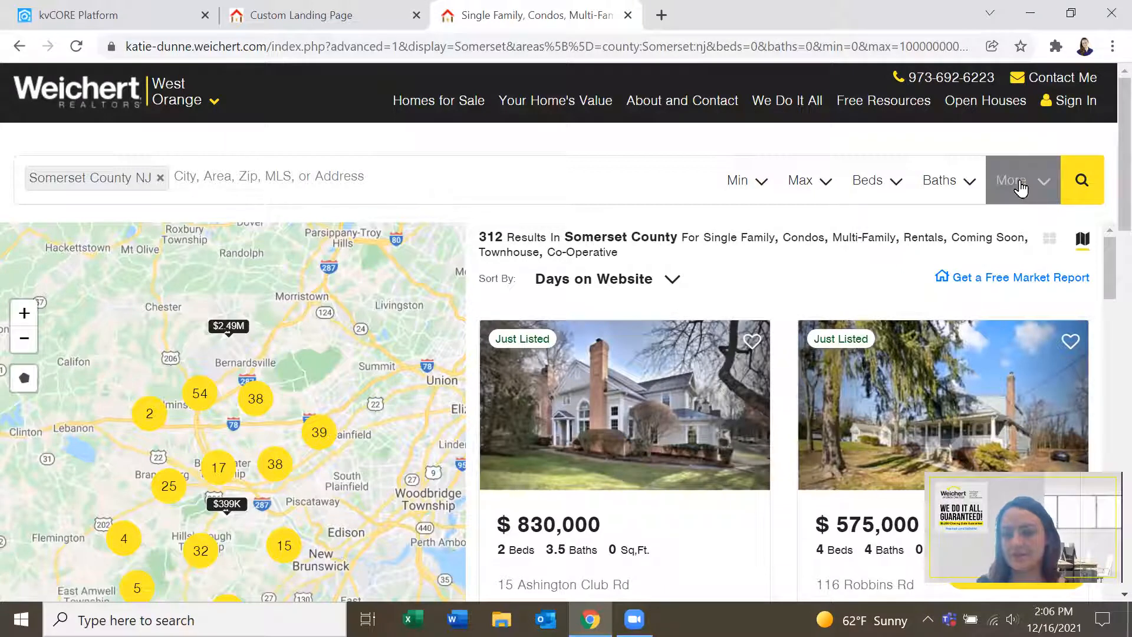
pyautogui.click(606, 219)
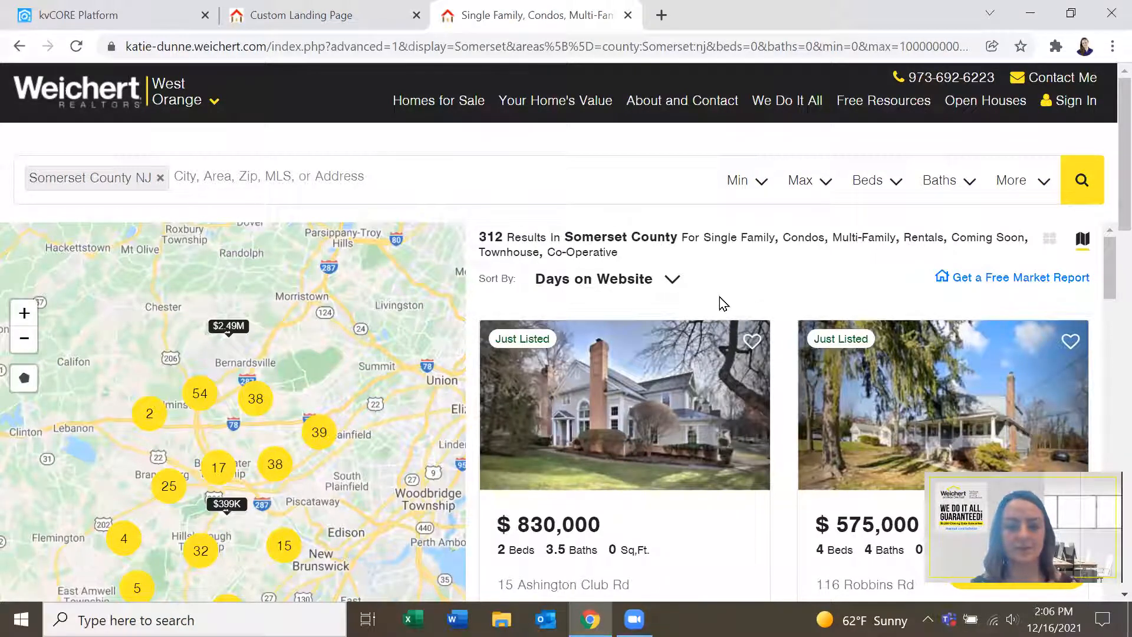
# - In the custom landing page, replace the main headline with "Stay cozy this winter"
pyautogui.click(318, 16)
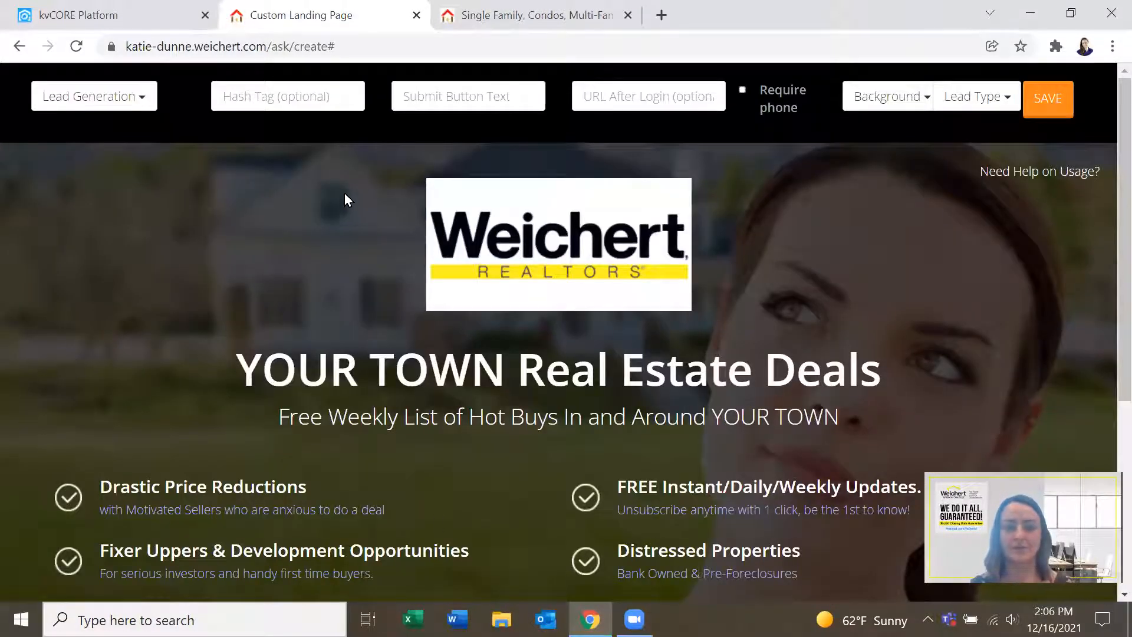
pyautogui.tripleClick(564, 369)
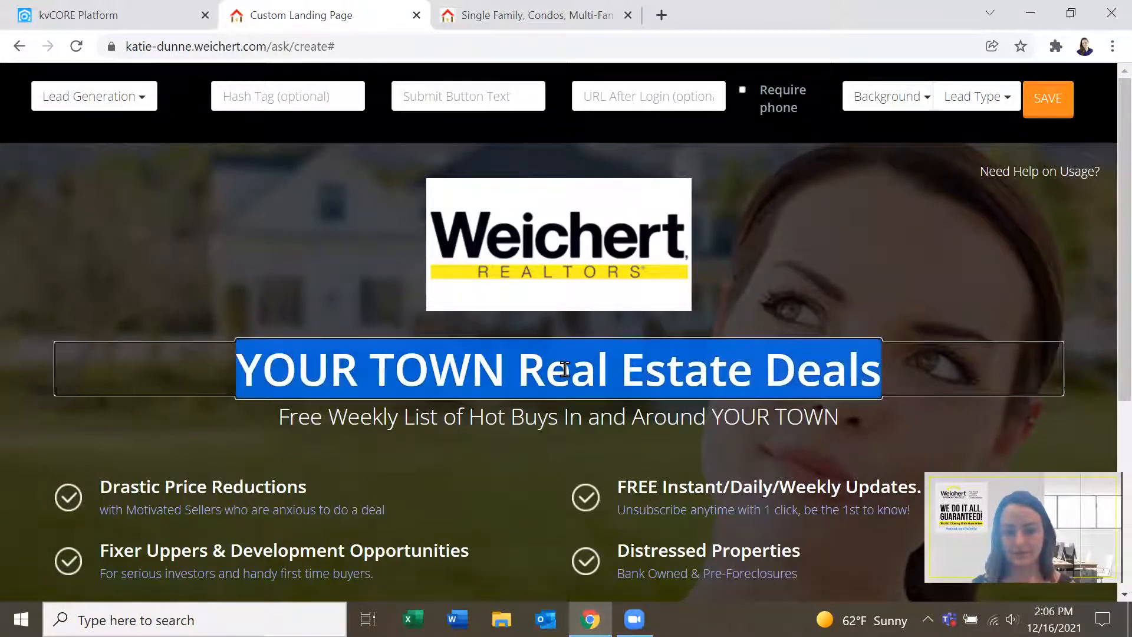
pyautogui.write('Sta')
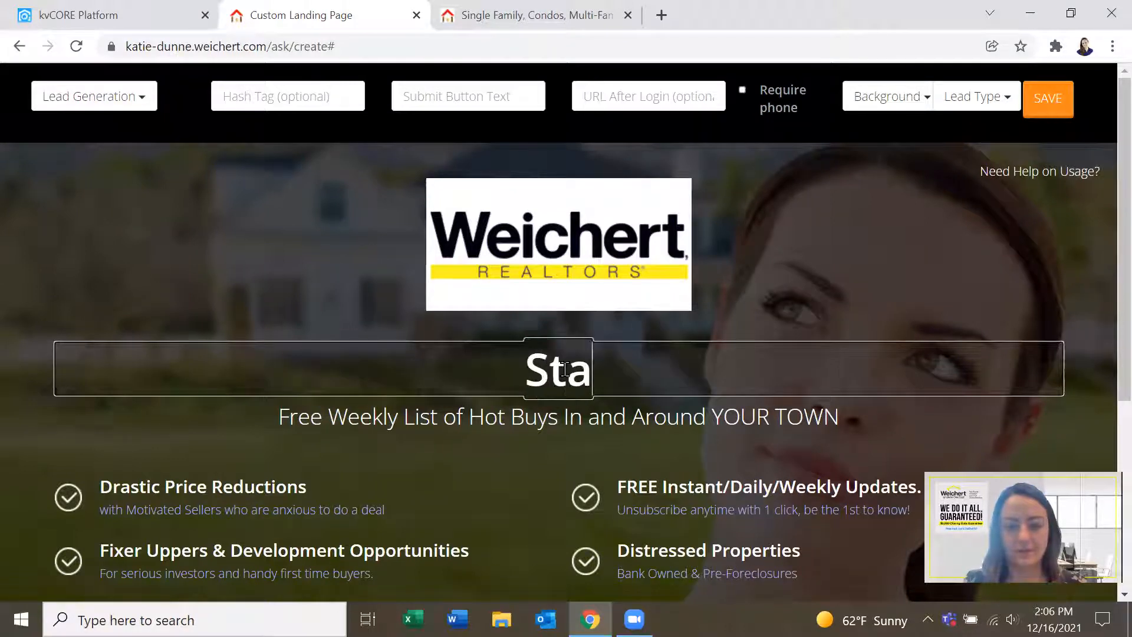
pyautogui.write('y cozy this')
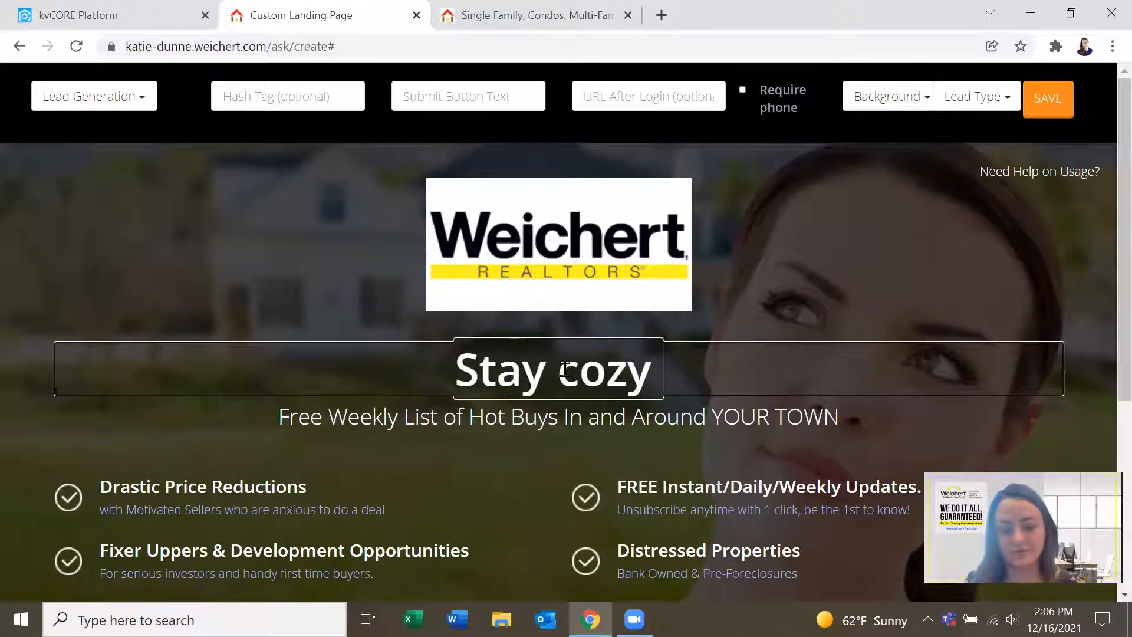
pyautogui.write('nter')
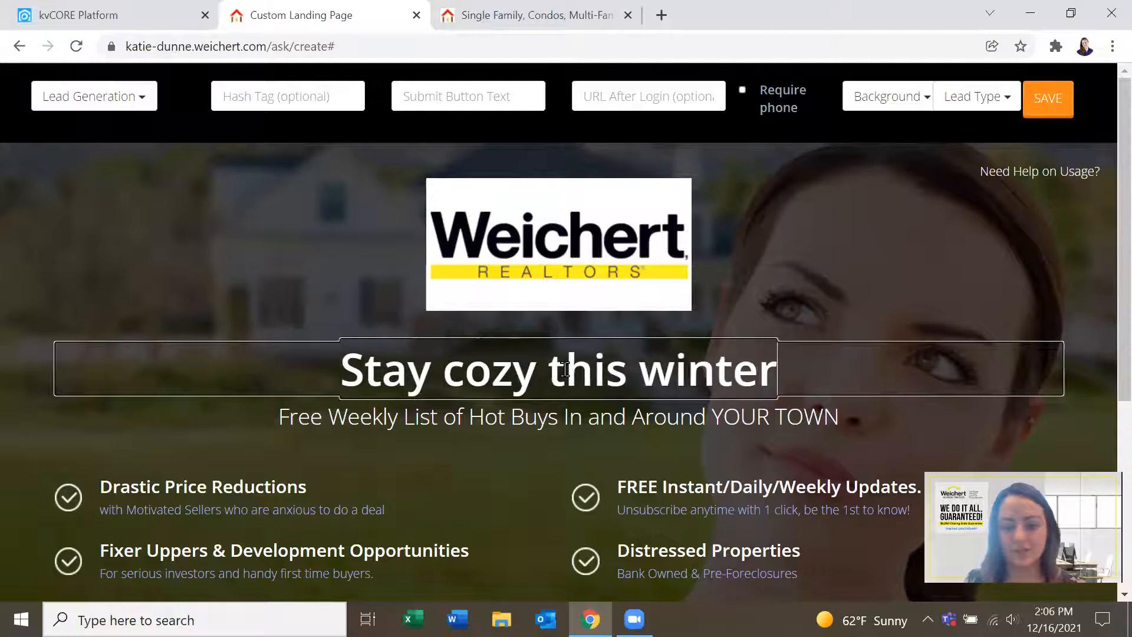
# - Replace the landing page's subheading with "See all the homes with fireplaces in Somerset County"
pyautogui.click(595, 415)
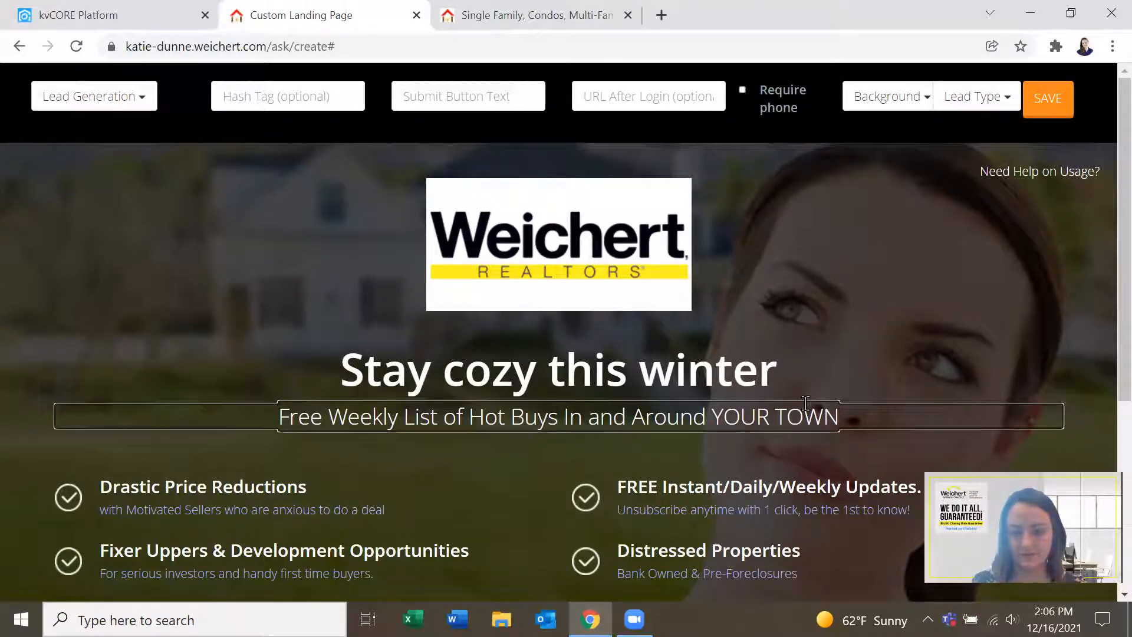
pyautogui.moveTo(838, 411); pyautogui.dragTo(302, 411)
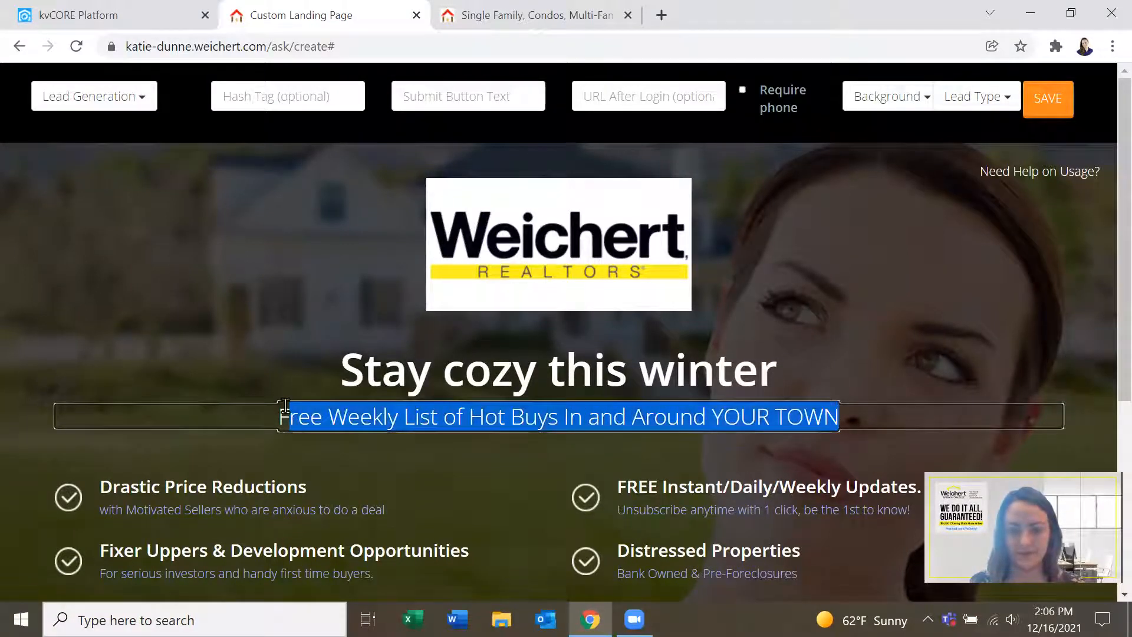
pyautogui.press('BackSpace')
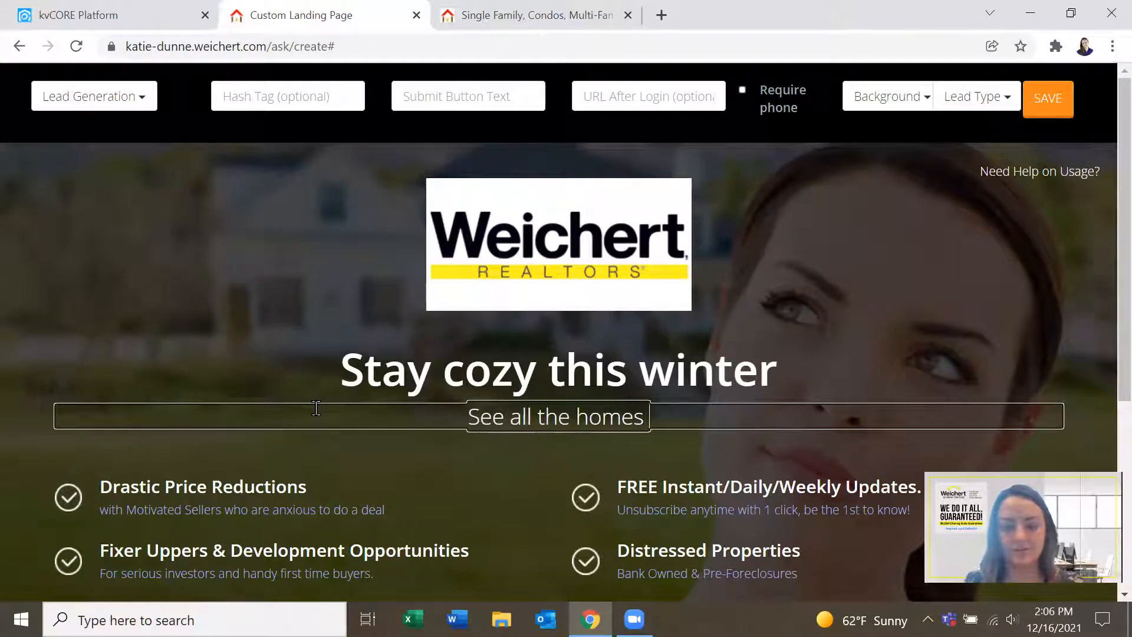
pyautogui.write('See all the homes with firepla')
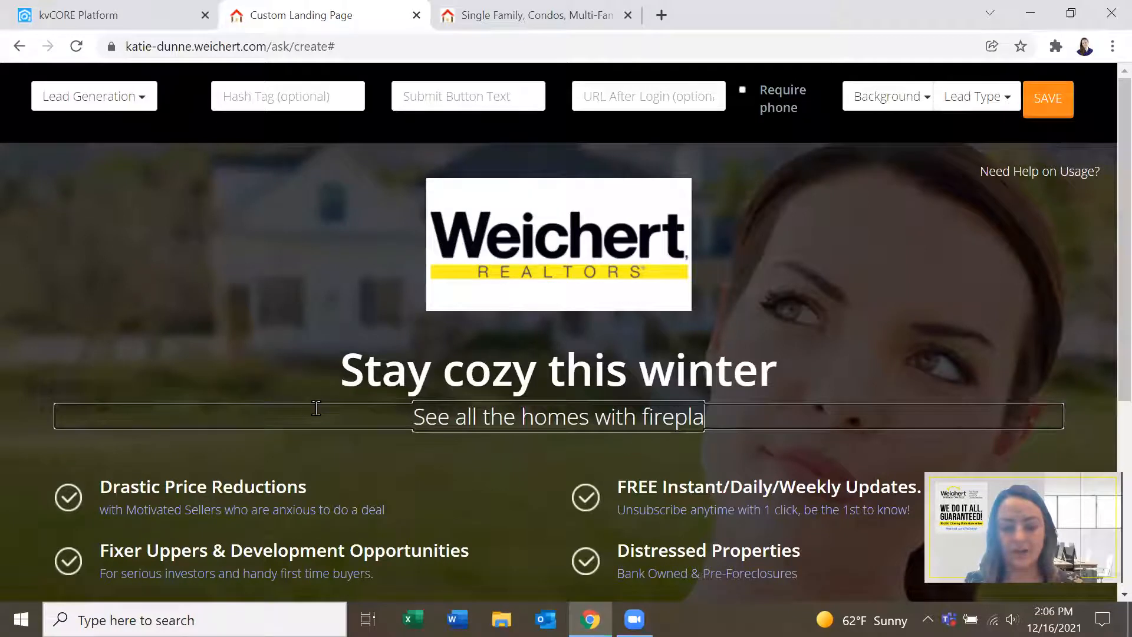
pyautogui.write('ces in Somerse')
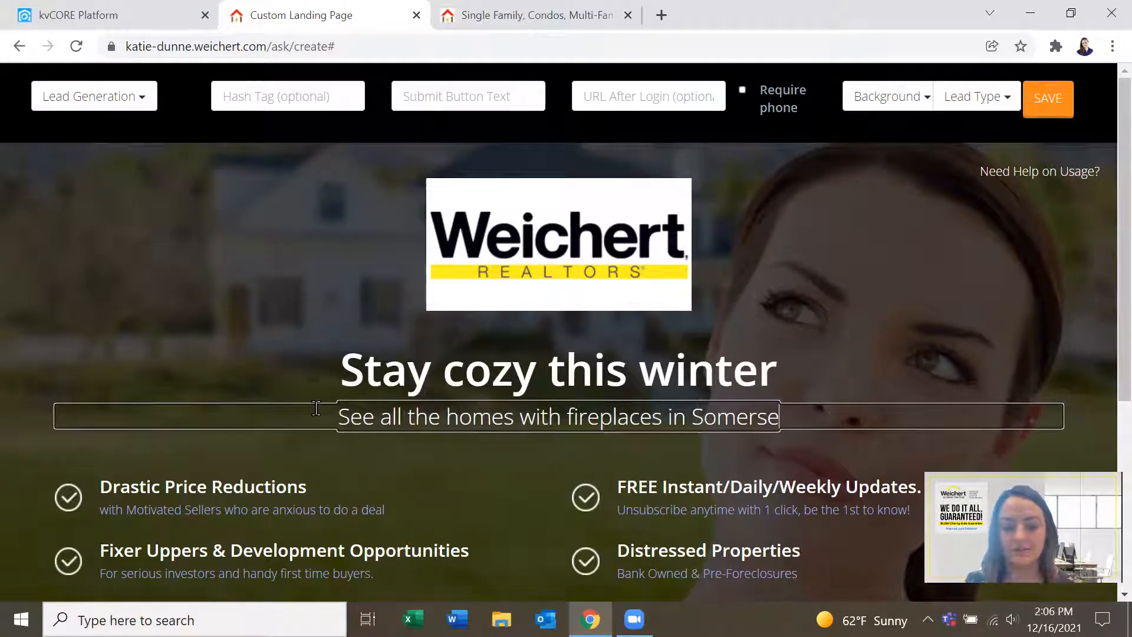
pyautogui.write('t Count')
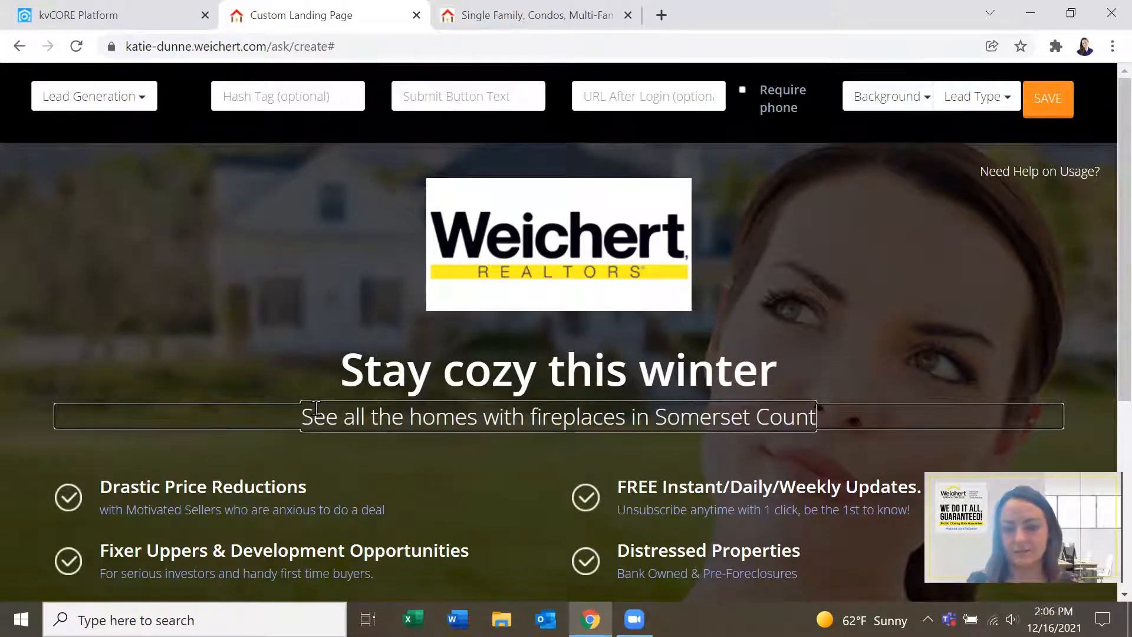
pyautogui.write('y')
# - Remove all four checkmarked feature points beneath the landing page's subheading
pyautogui.scroll(-3, 793, 259)
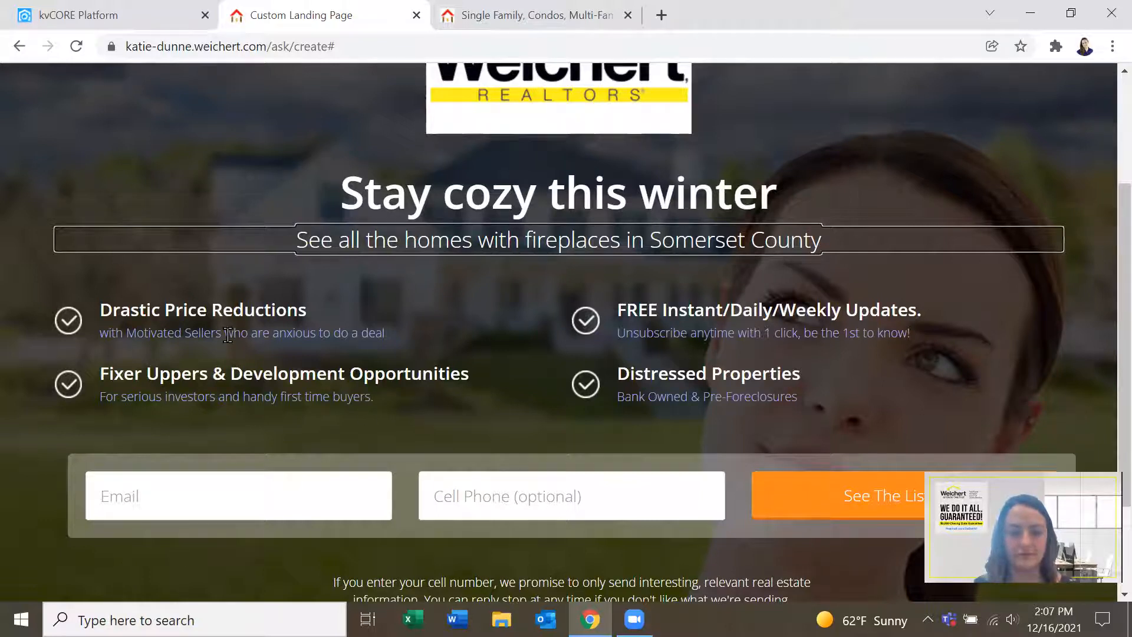
pyautogui.click(227, 314)
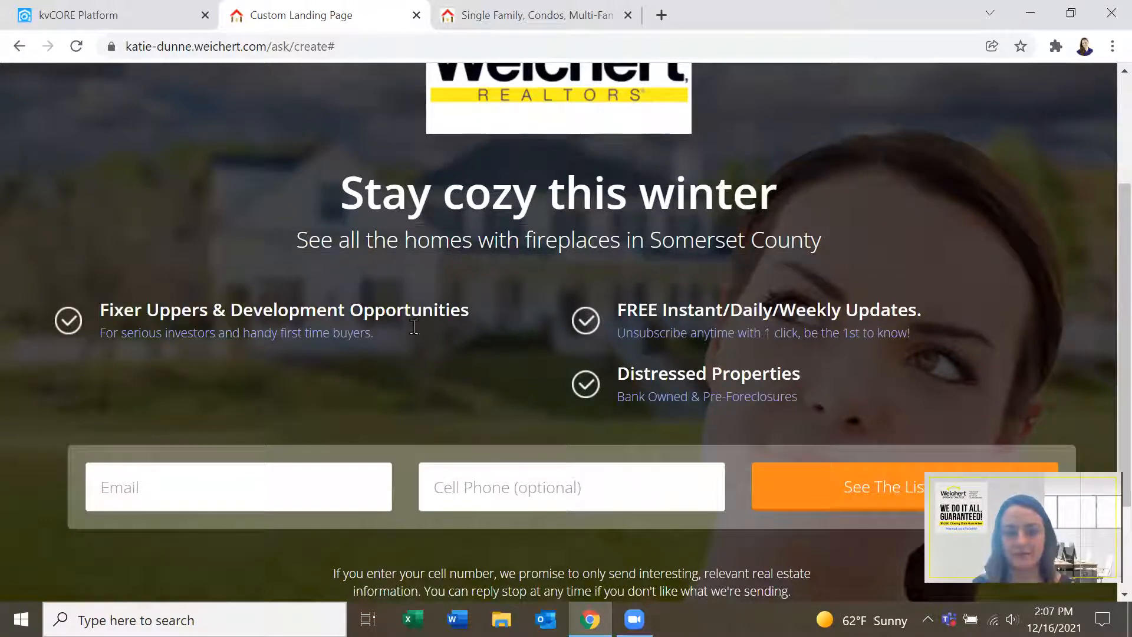
pyautogui.doubleClick(255, 308)
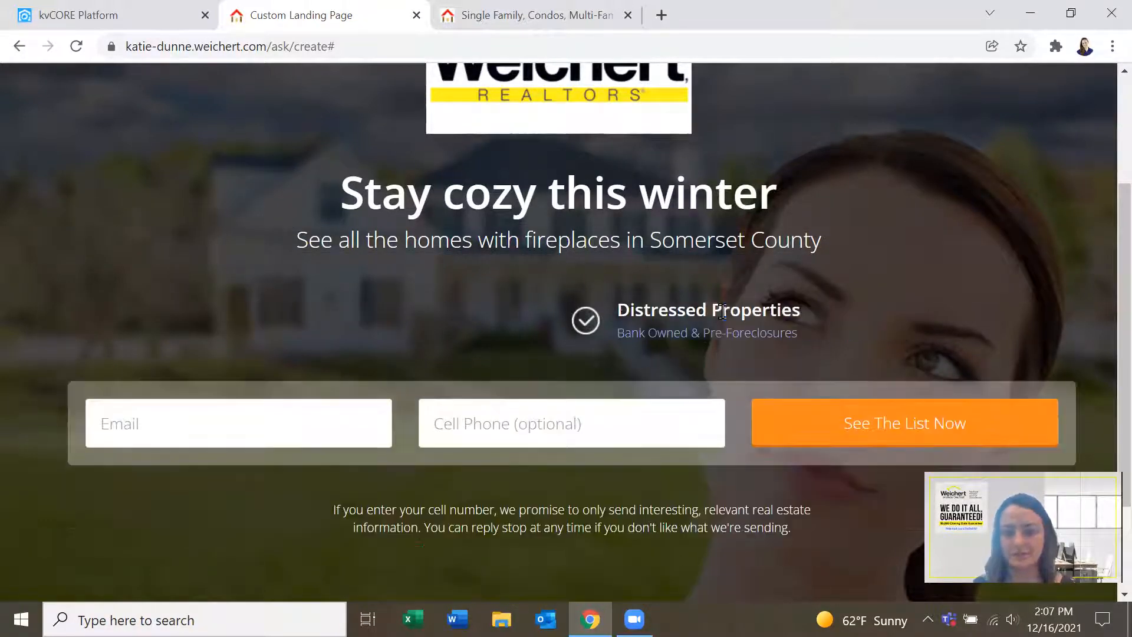
pyautogui.doubleClick(715, 311)
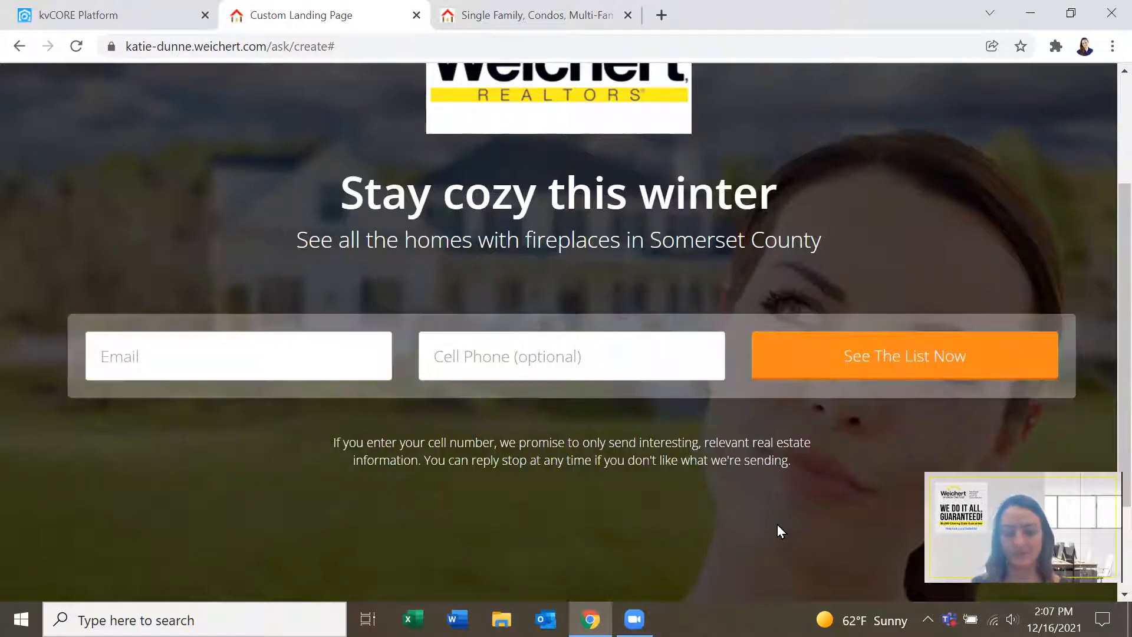
# - Return to the squeeze page form and copy the generated short link for the Somerset County fireplace listings
pyautogui.scroll(3, 720, 169)
pyautogui.click(492, 16)
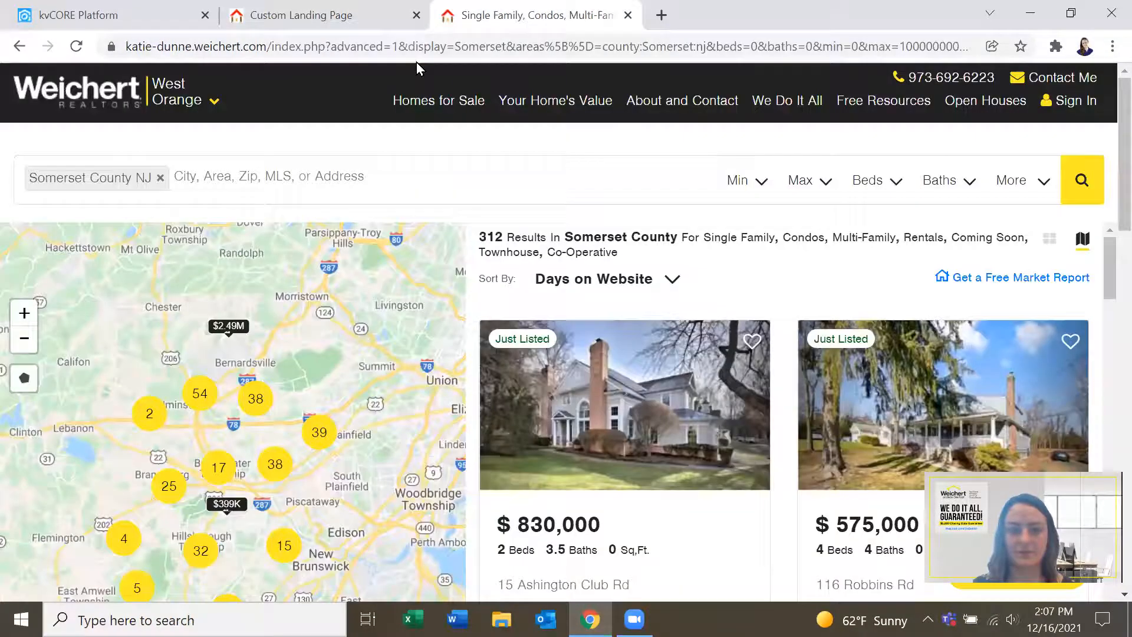
pyautogui.click(79, 21)
pyautogui.click(795, 250)
pyautogui.rightClick(800, 254)
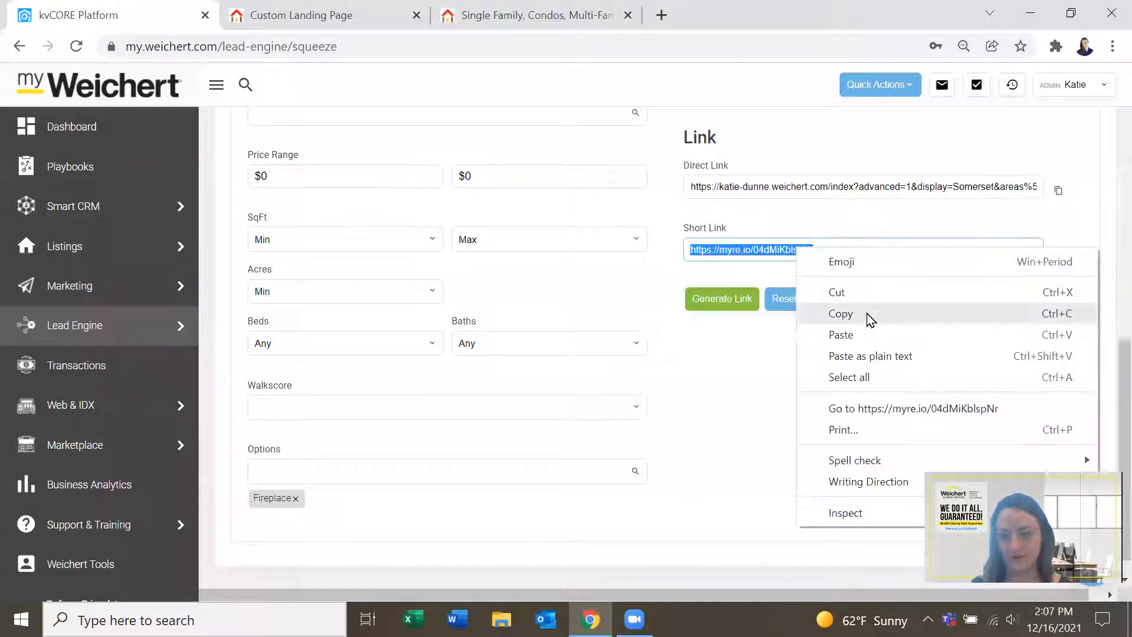
pyautogui.click(868, 316)
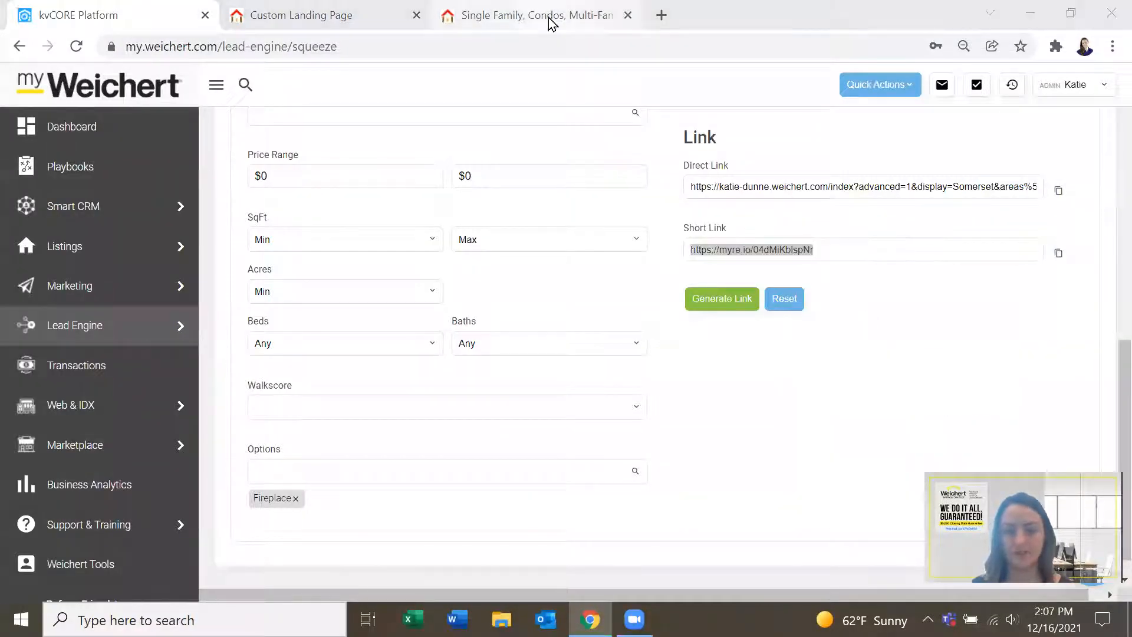
# - Paste the copied short link as the custom landing page's URL After Login
pyautogui.click(294, 12)
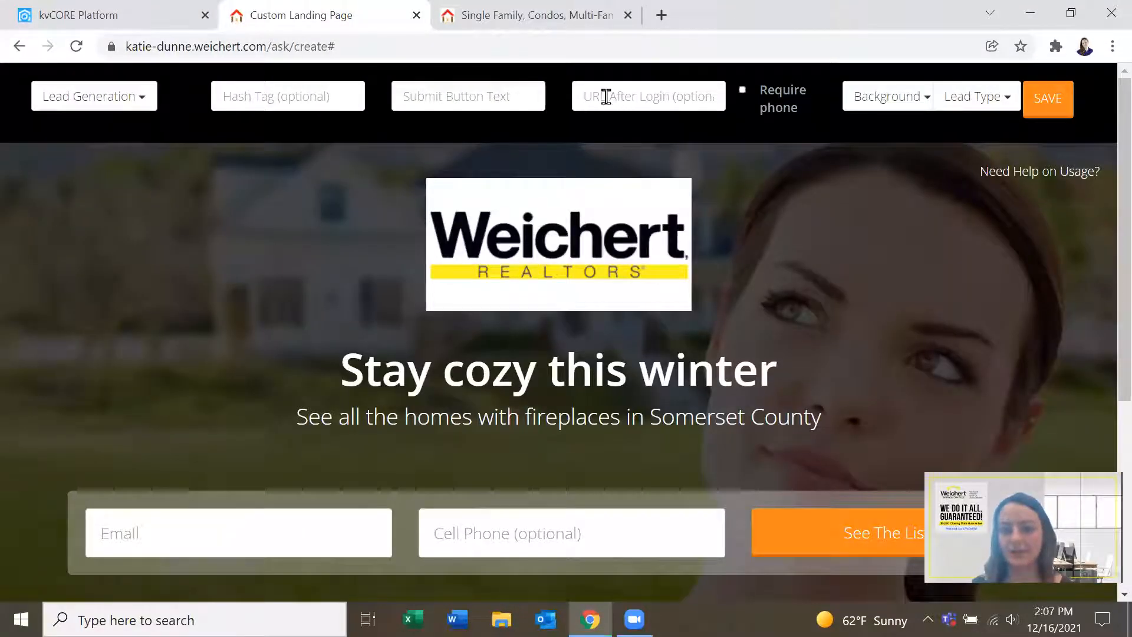
pyautogui.click(699, 95)
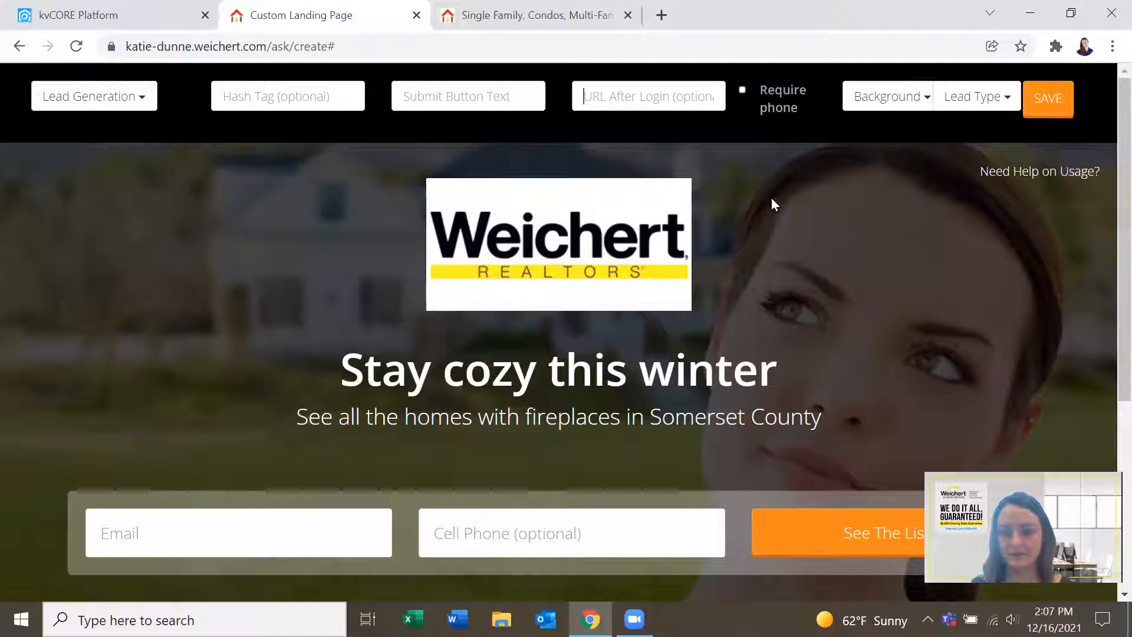
pyautogui.hotkey('ctrl', 'v')
pyautogui.scroll(-1, 858, 295)
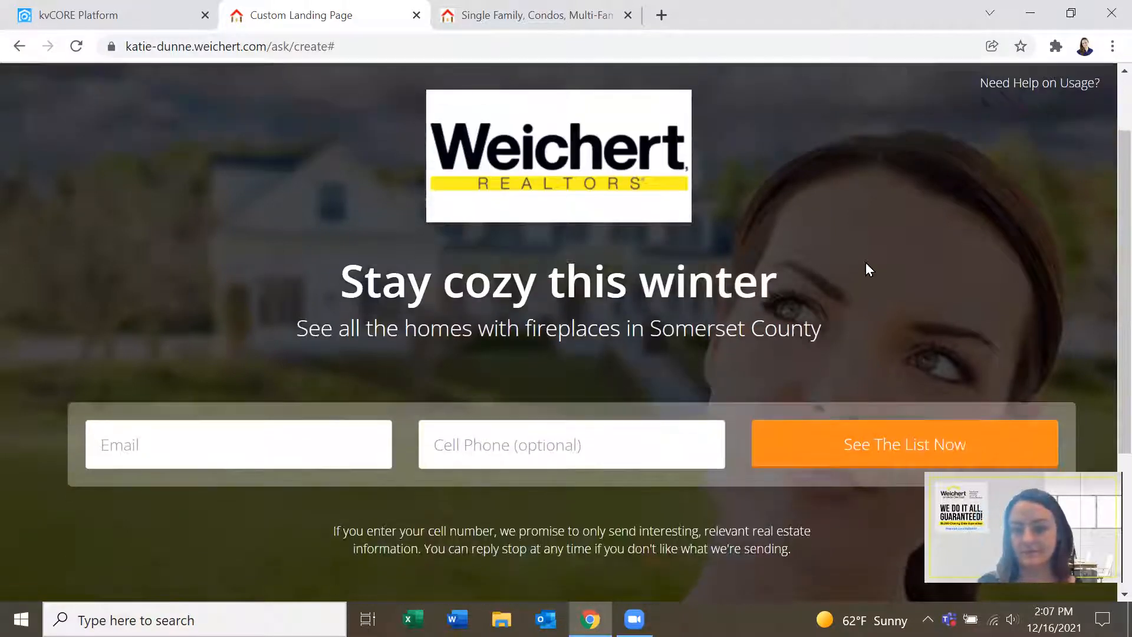
pyautogui.scroll(1, 870, 213)
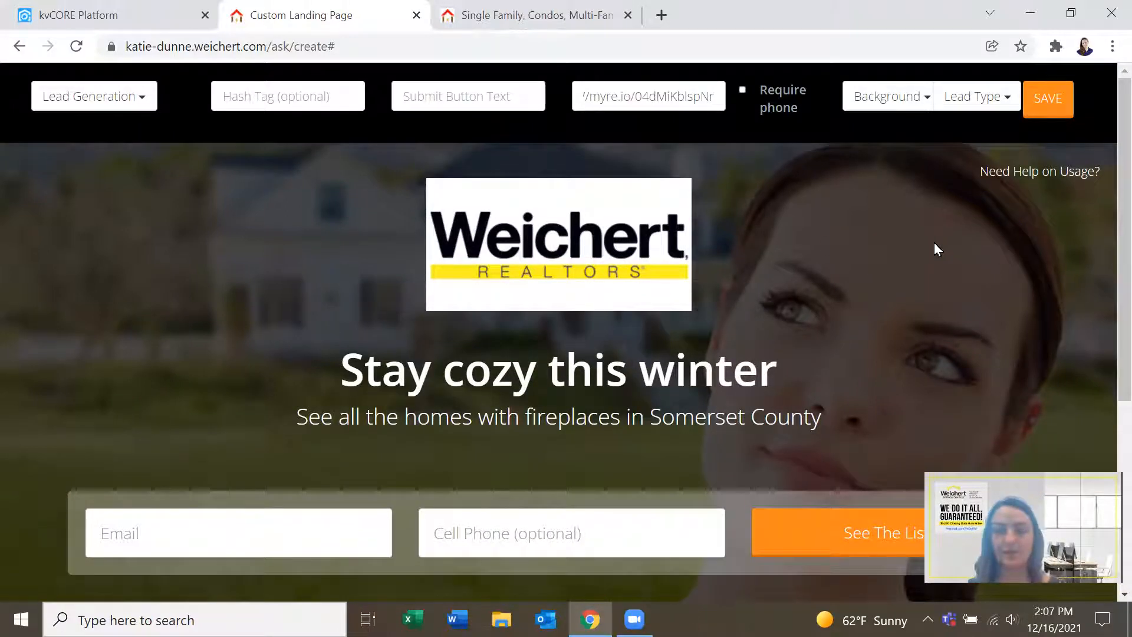
# - Try the preset Kitchen and Kitchen 2 images as the landing page's background
pyautogui.click(888, 98)
pyautogui.click(907, 199)
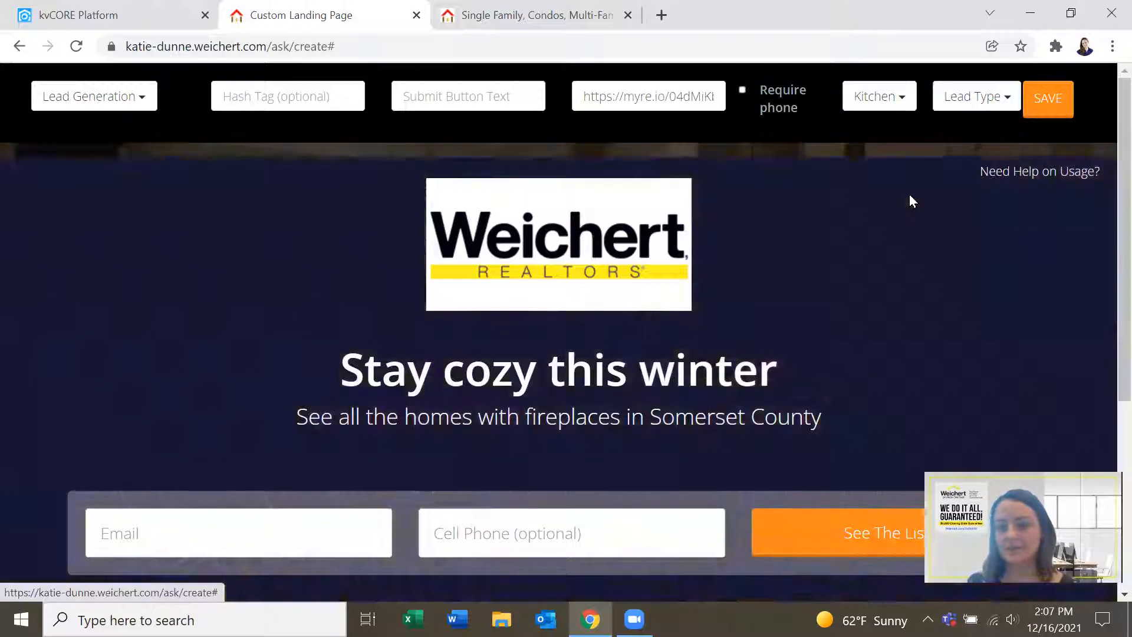
pyautogui.click(902, 98)
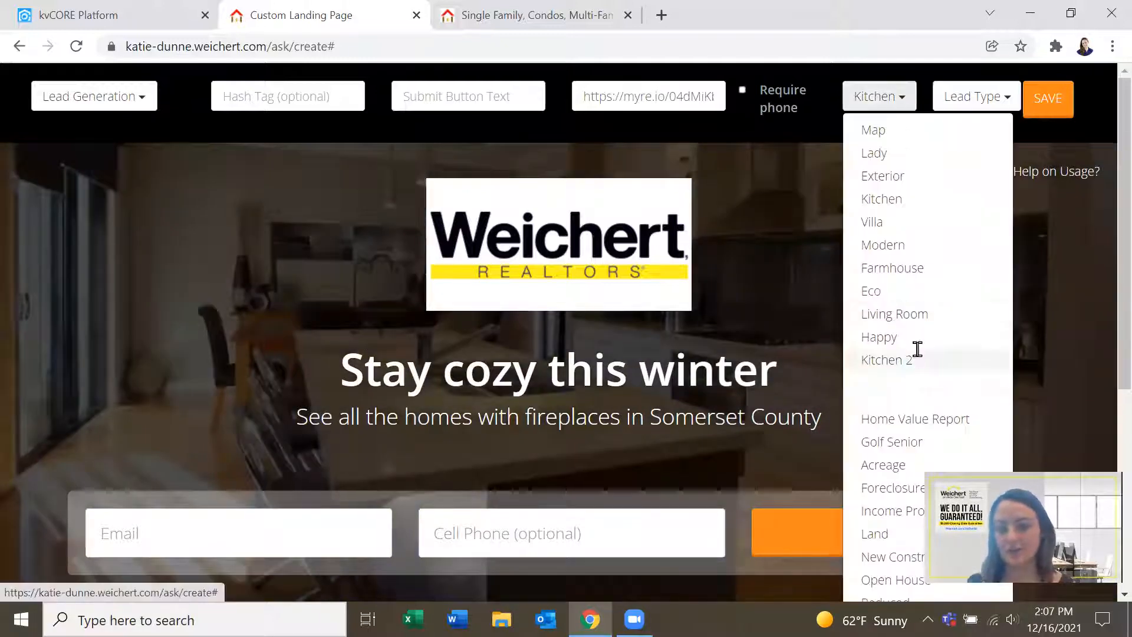
pyautogui.click(914, 357)
pyautogui.scroll(-2, 853, 306)
pyautogui.scroll(2, 854, 305)
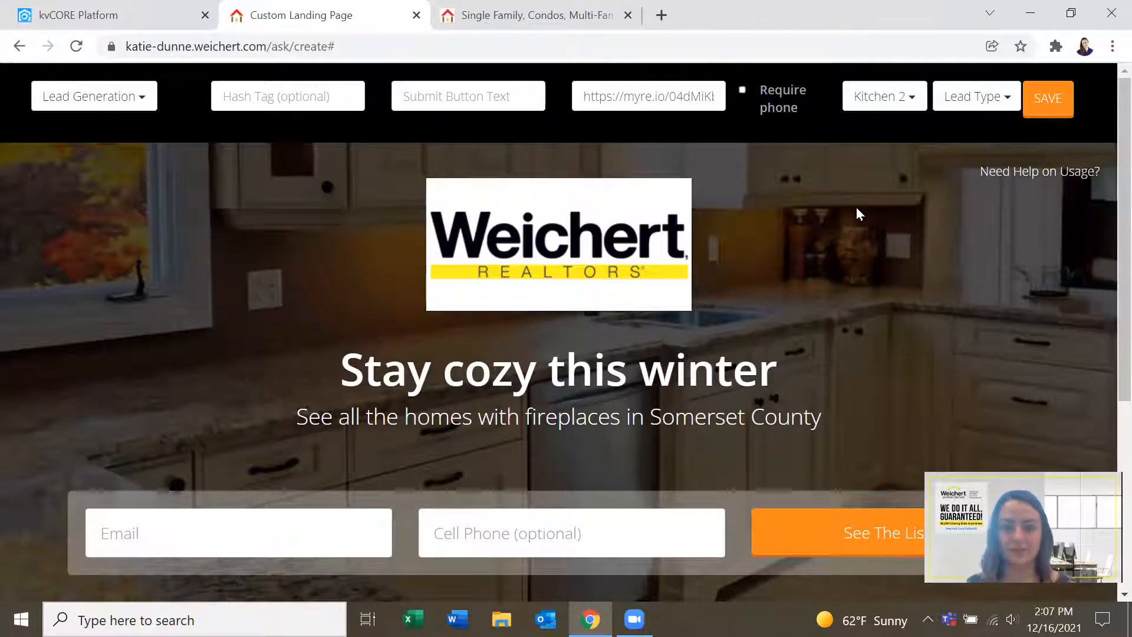
# - Search Google for "fireplace" in a new browser tab and switch to the image results
pyautogui.click(666, 20)
pyautogui.write('fire')
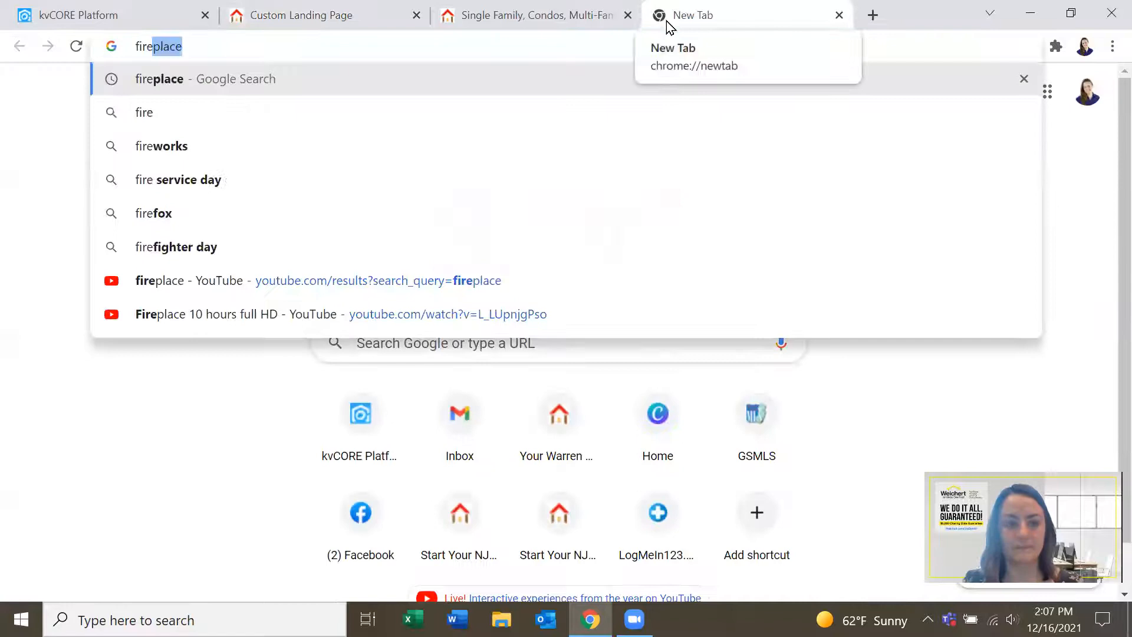
pyautogui.press('Return')
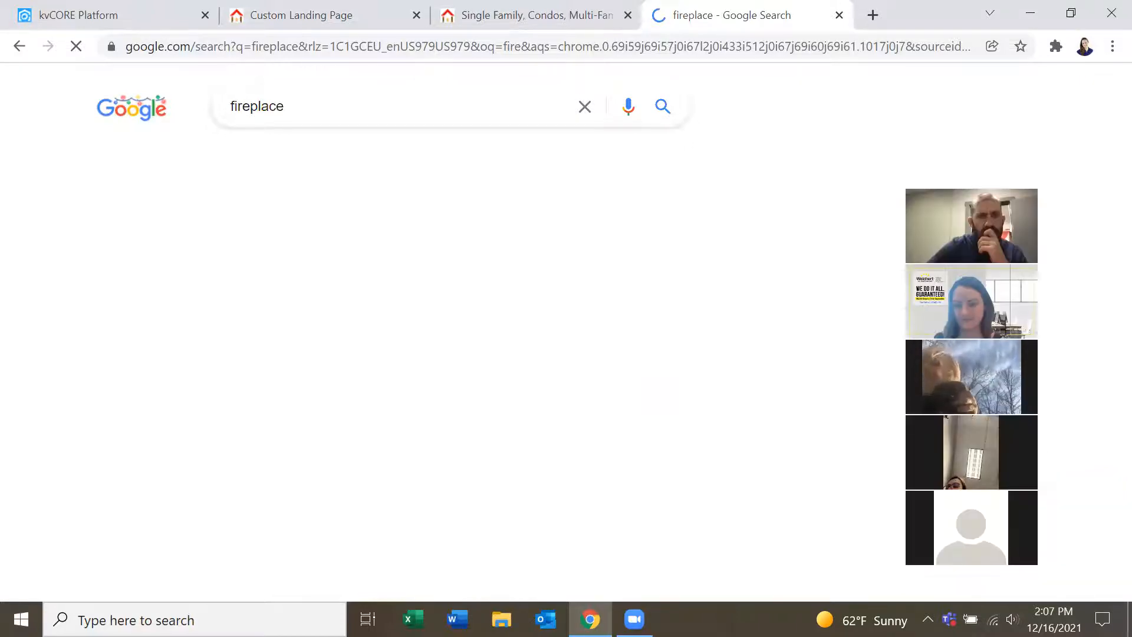
pyautogui.click(952, 208)
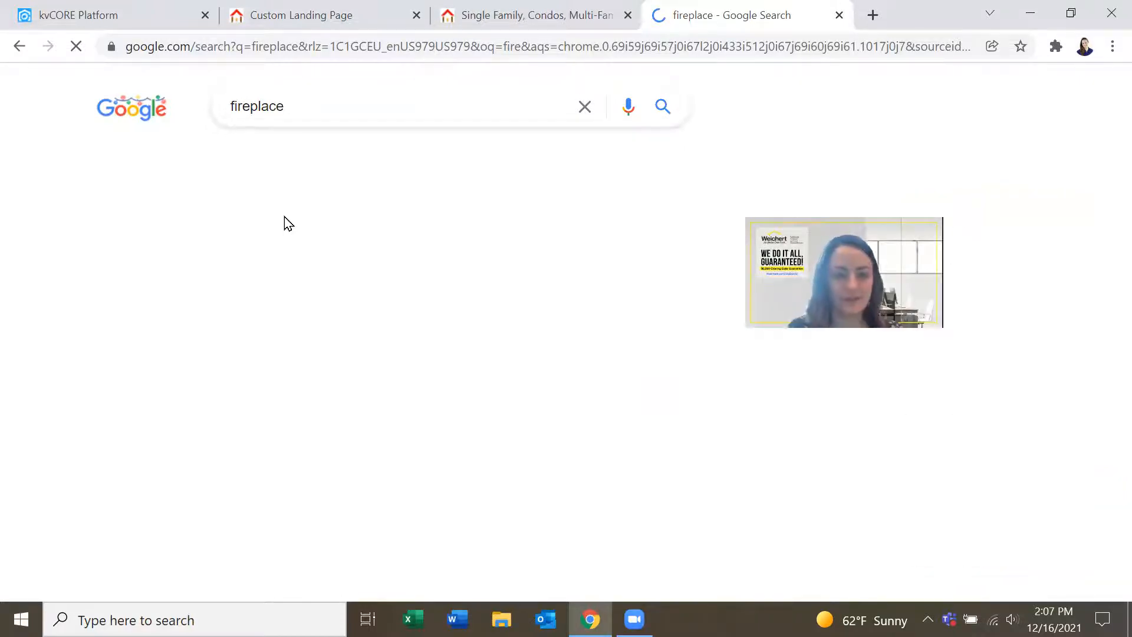
pyautogui.click(333, 146)
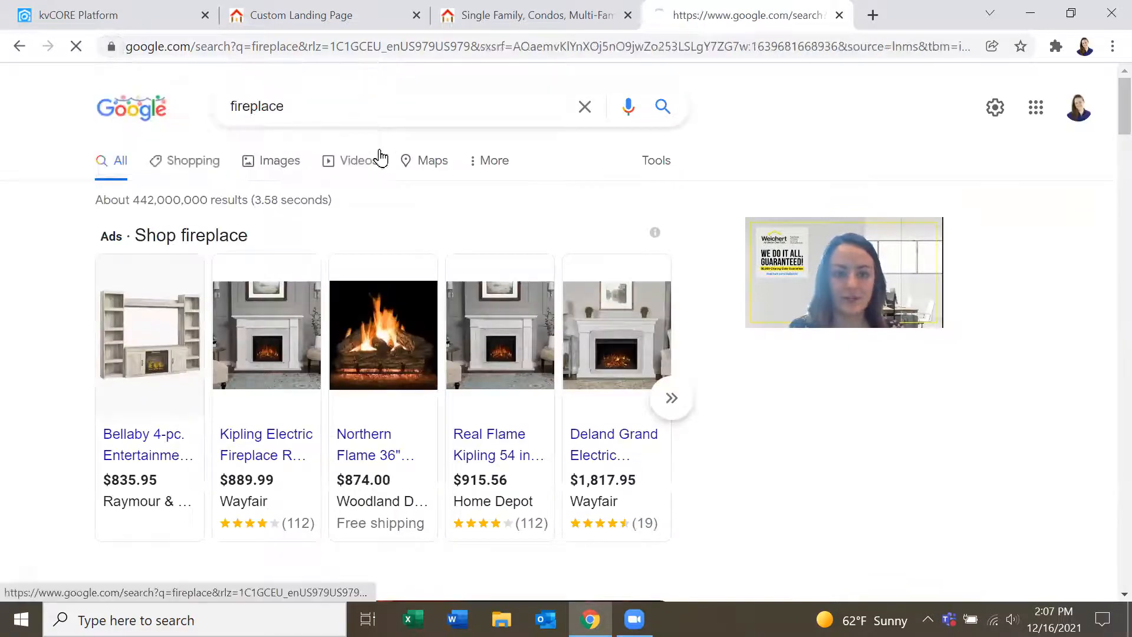
pyautogui.click(278, 159)
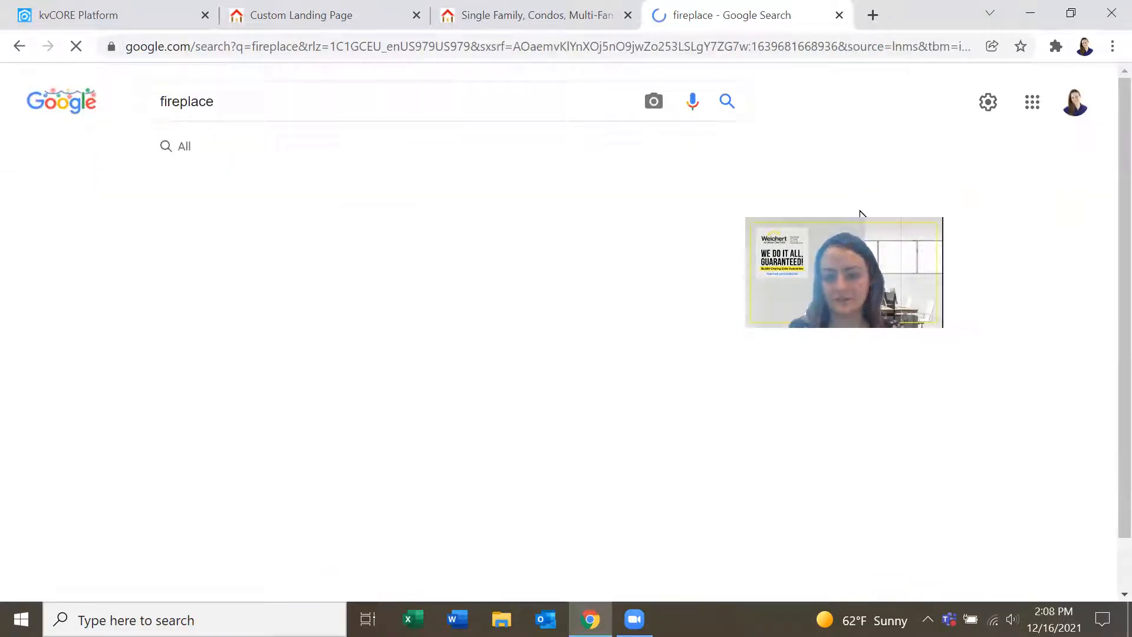
# - Pick Londonist's burning fireplace photo, open its article and the full image in separate tabs, and close the article
pyautogui.scroll(-5, 666, 344)
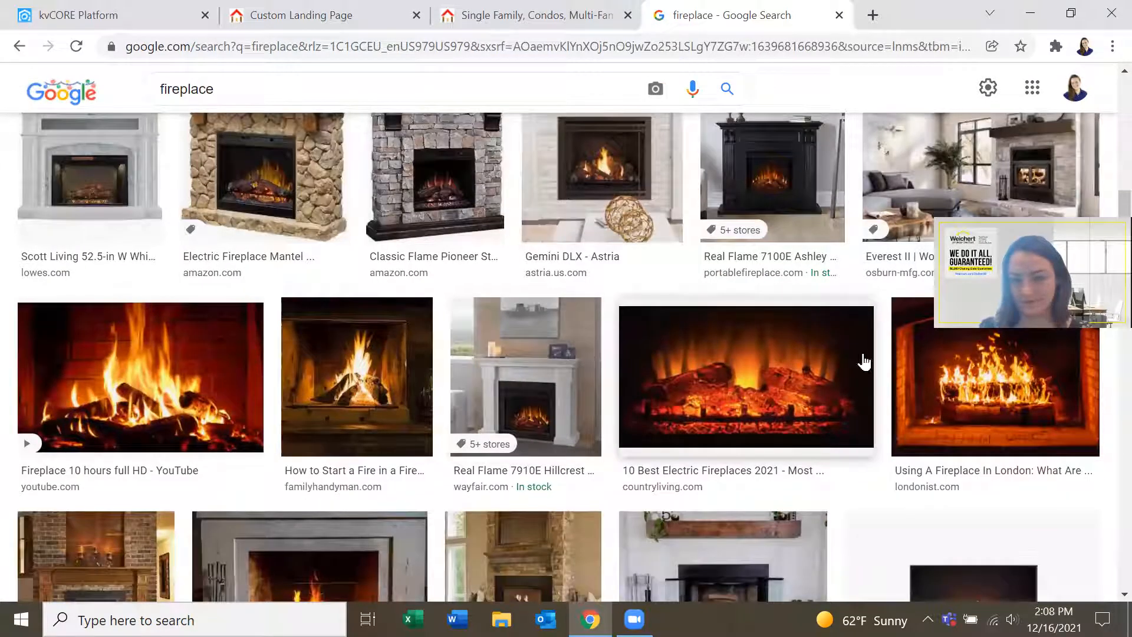
pyautogui.scroll(-2, 588, 369)
pyautogui.scroll(1, 768, 389)
pyautogui.scroll(2, 768, 389)
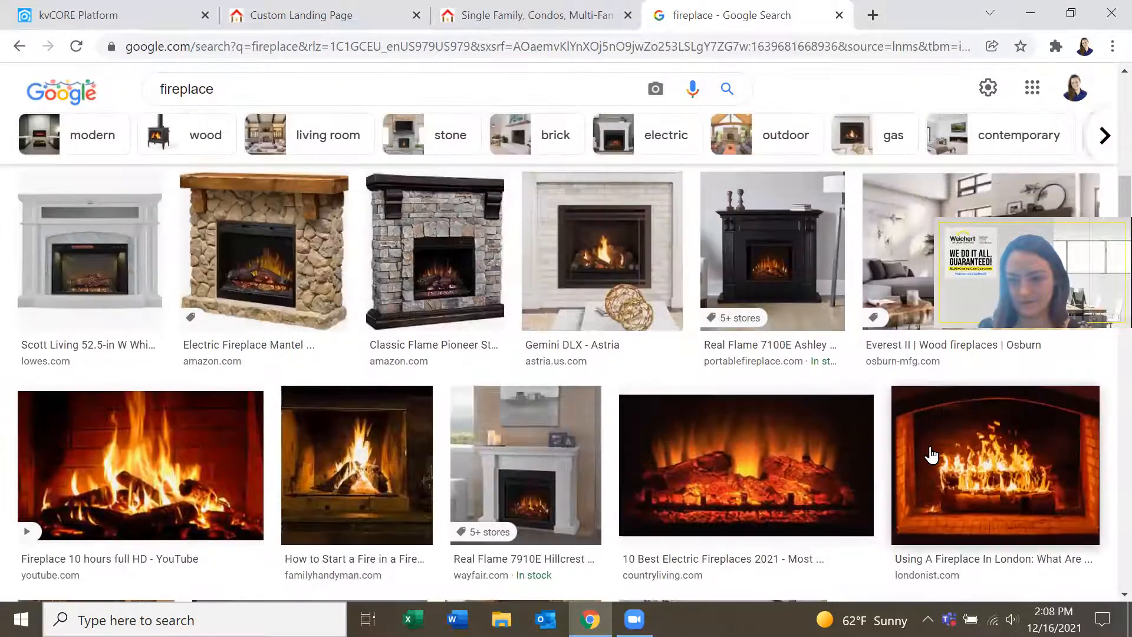
pyautogui.click(933, 460)
pyautogui.rightClick(796, 323)
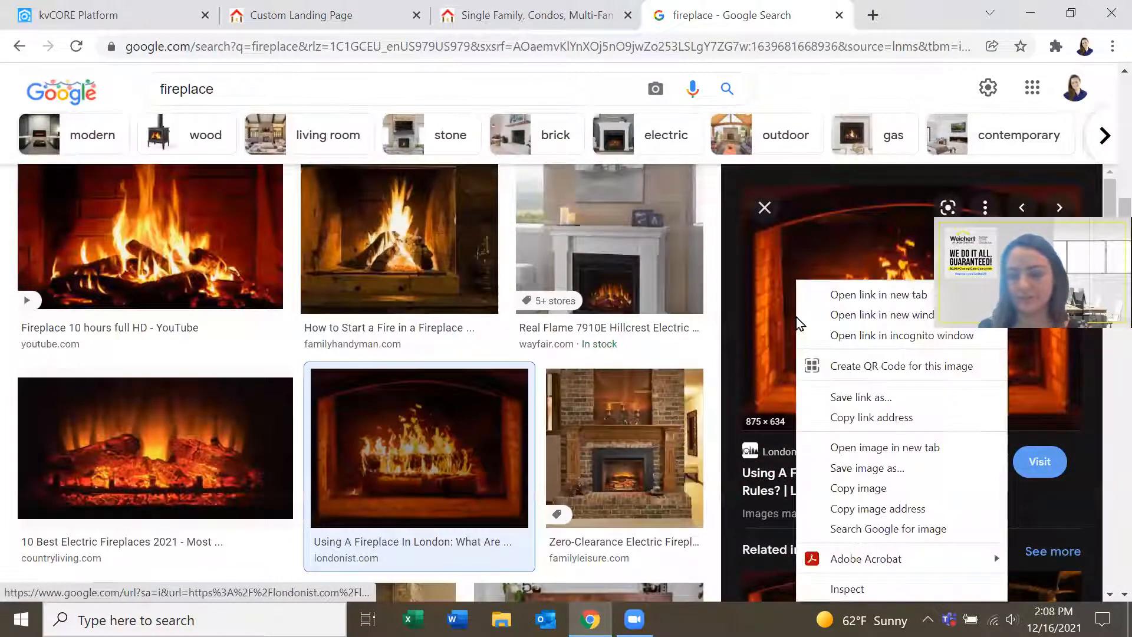
pyautogui.click(844, 295)
pyautogui.click(770, 14)
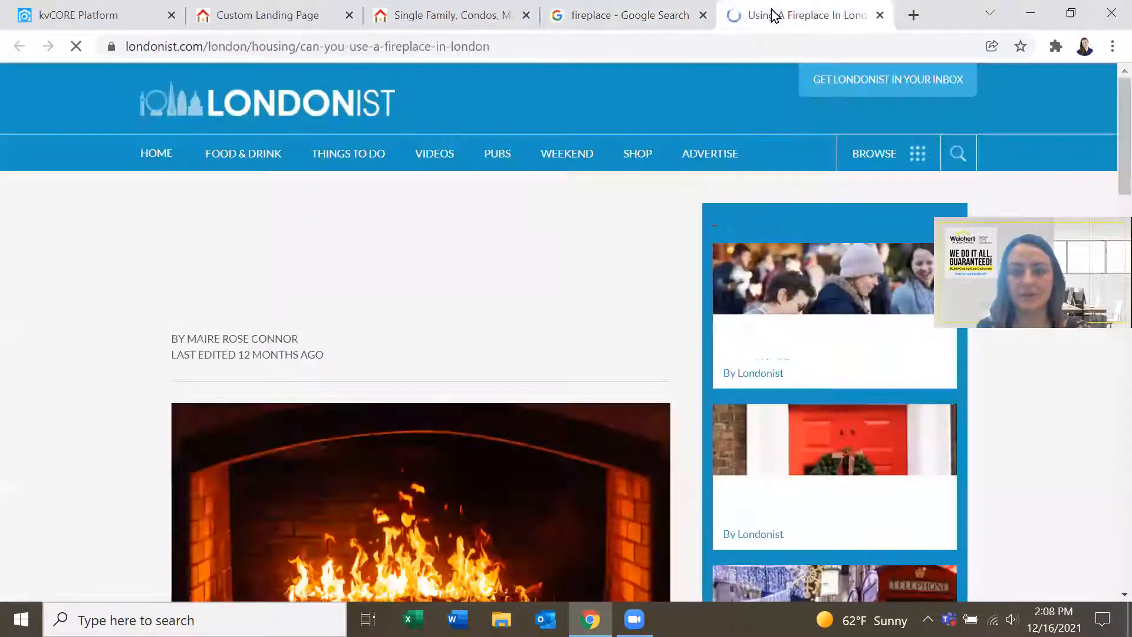
pyautogui.rightClick(414, 451)
pyautogui.click(490, 300)
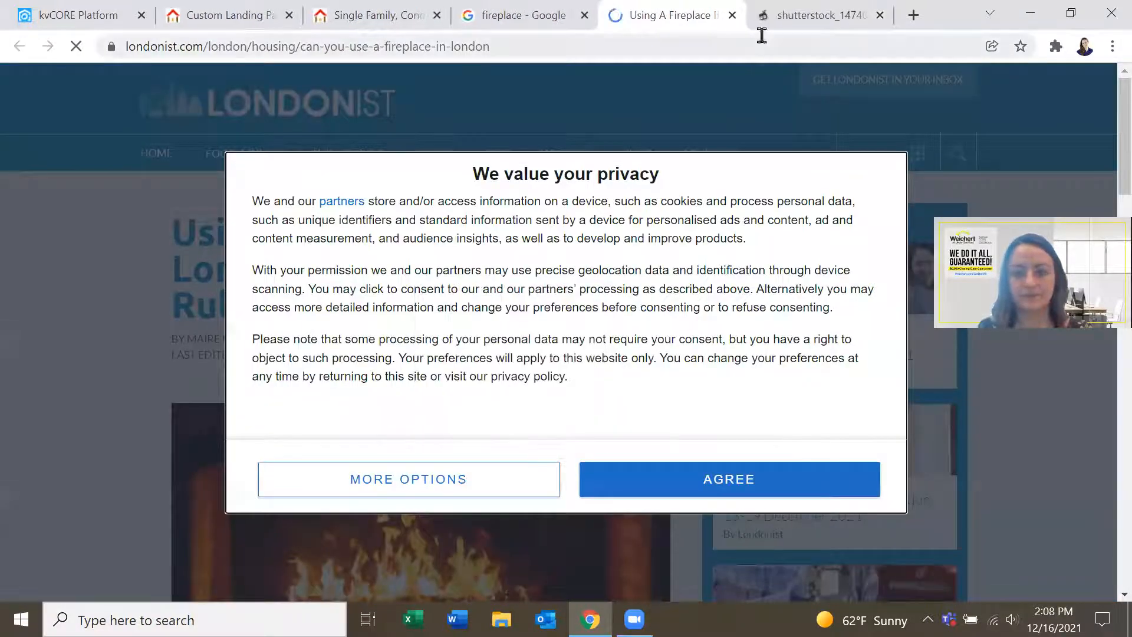
pyautogui.click(732, 16)
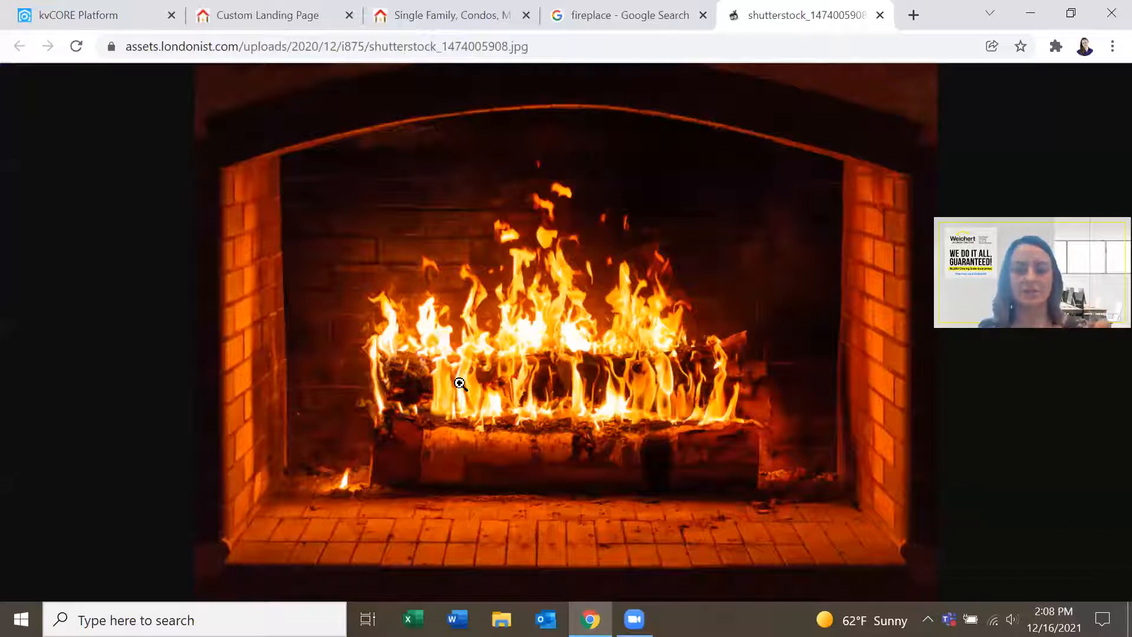
# - Copy the Londonist fireplace photo's web address and apply it as the landing page's Custom Background
pyautogui.click(556, 41)
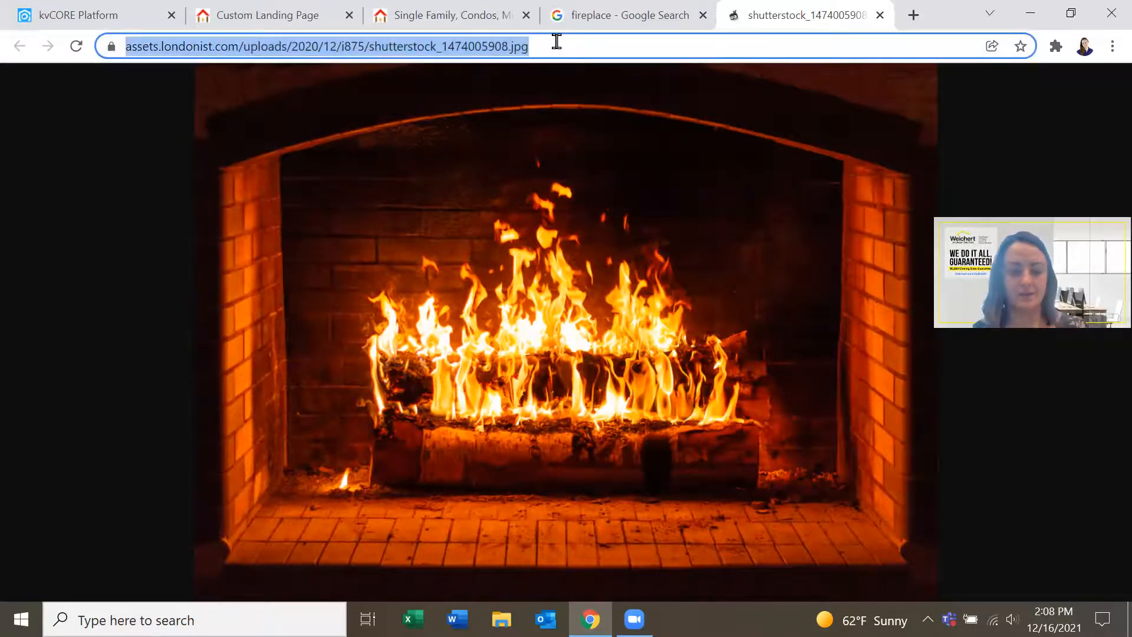
pyautogui.press('BackSpace')
pyautogui.click(230, 15)
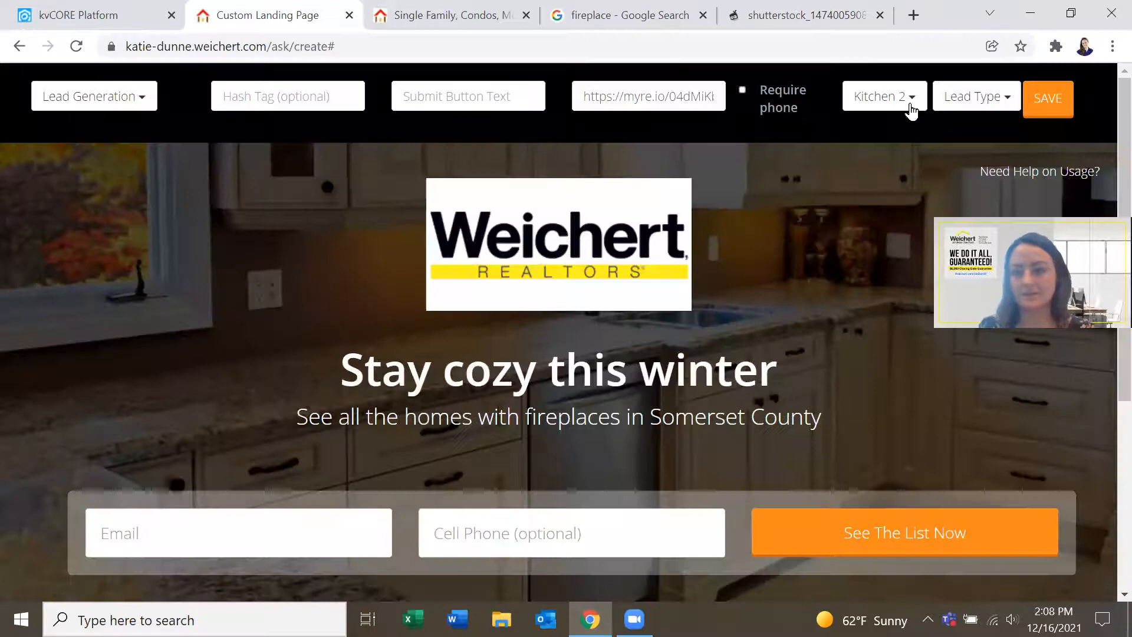
pyautogui.click(882, 88)
pyautogui.scroll(-5, 884, 436)
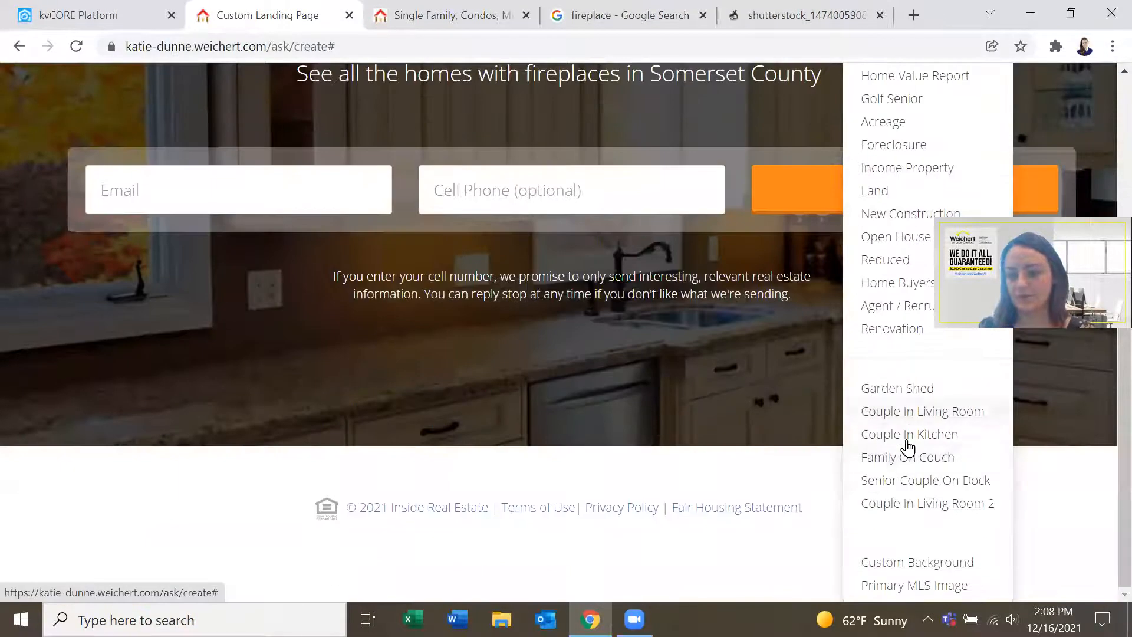
pyautogui.click(951, 563)
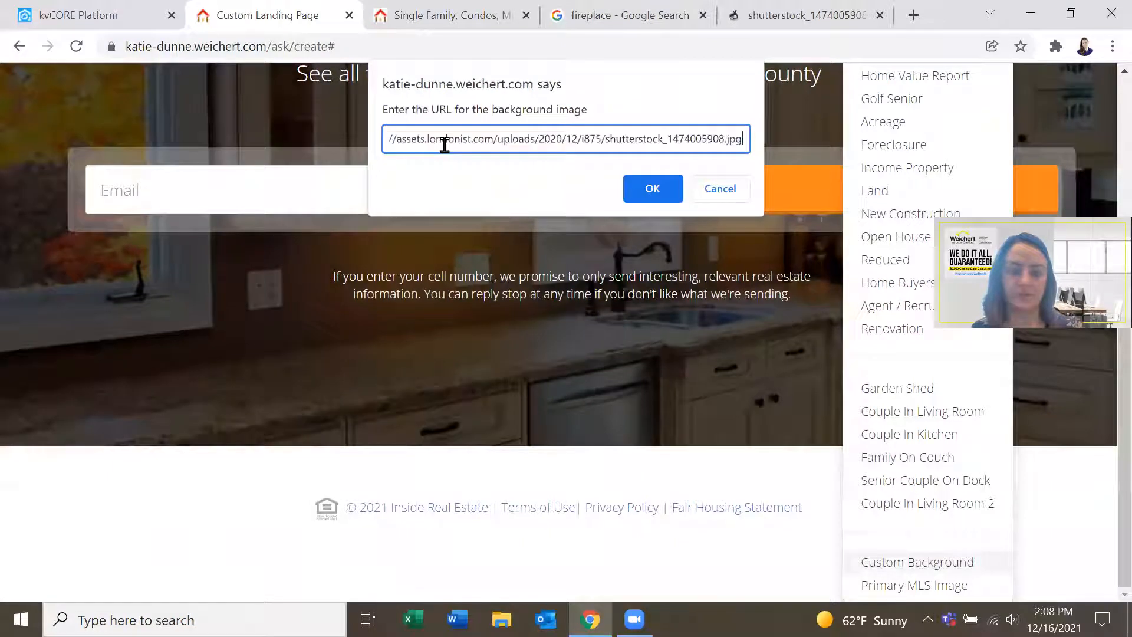
pyautogui.click(658, 195)
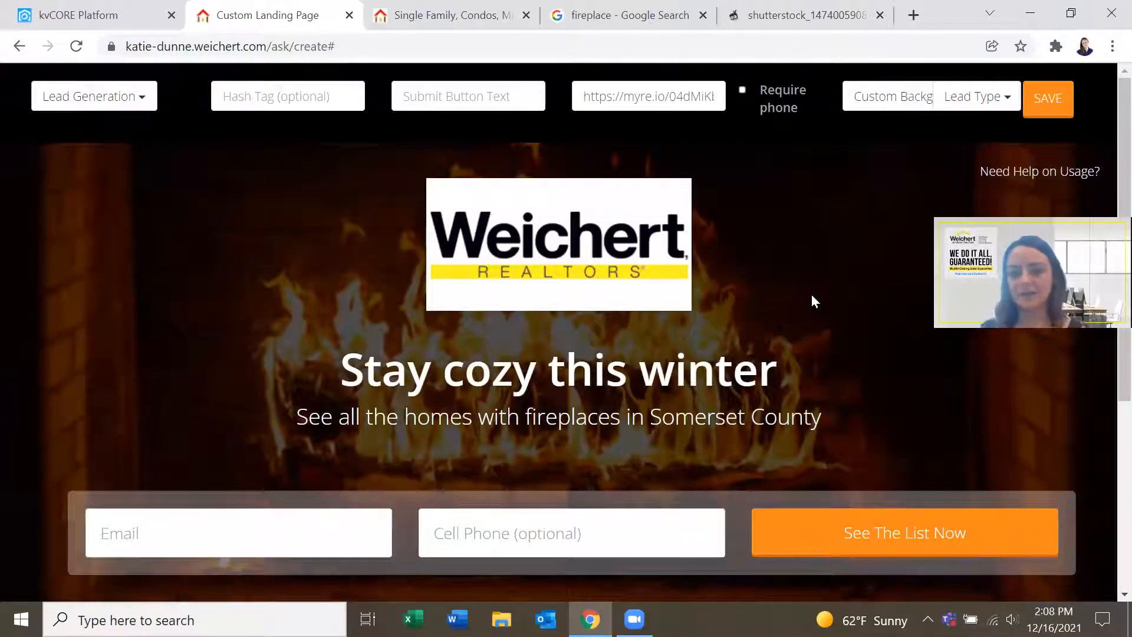
# - Close the fireplace photo's tab and search Google Images for "fireplace gif"
pyautogui.click(880, 15)
pyautogui.click(725, 15)
pyautogui.click(301, 87)
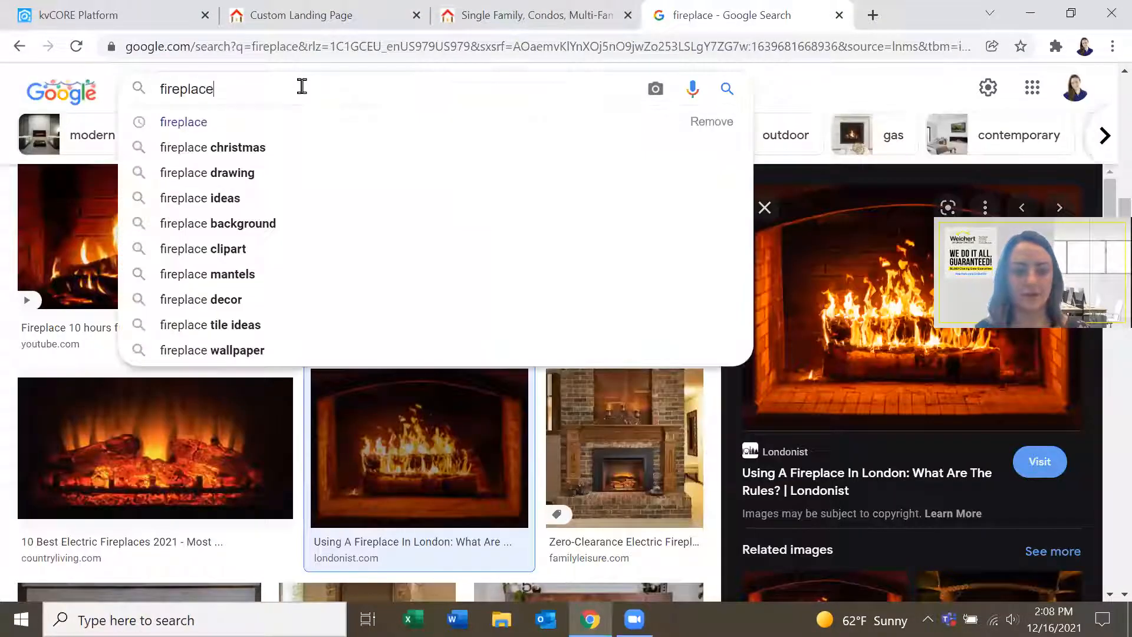
pyautogui.write('gif')
pyautogui.press('Return')
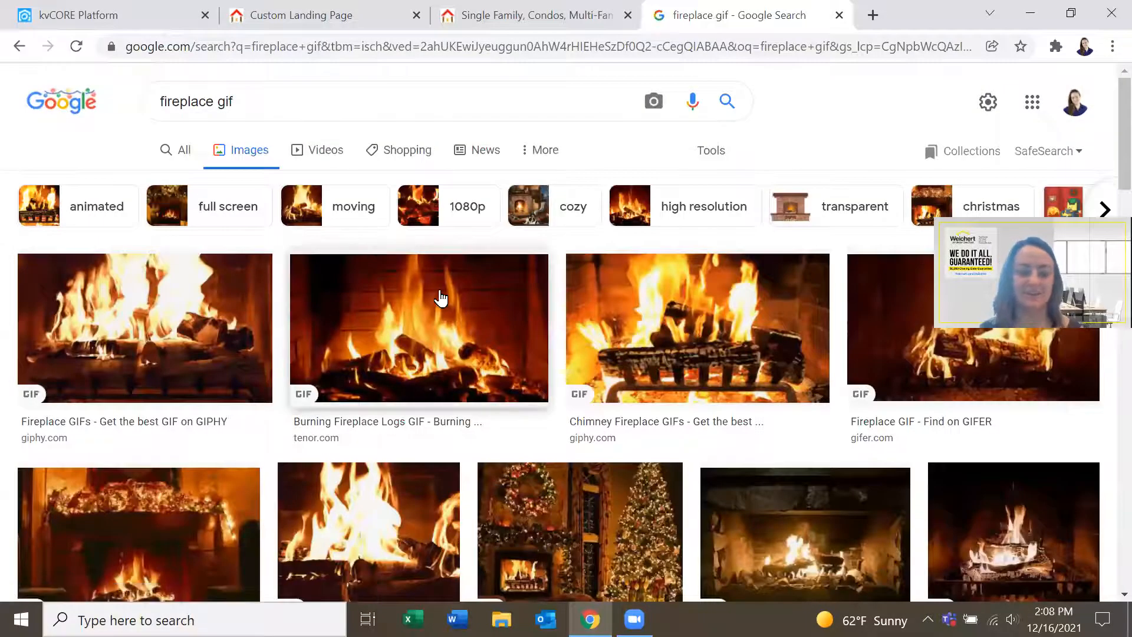
# - Open Tenor's Burning Fireplace Logs GIF from the image results and display the GIF file in its own tab
pyautogui.click(421, 317)
pyautogui.rightClick(773, 239)
pyautogui.click(795, 255)
pyautogui.click(801, 17)
pyautogui.rightClick(487, 386)
pyautogui.click(519, 402)
pyautogui.click(803, 14)
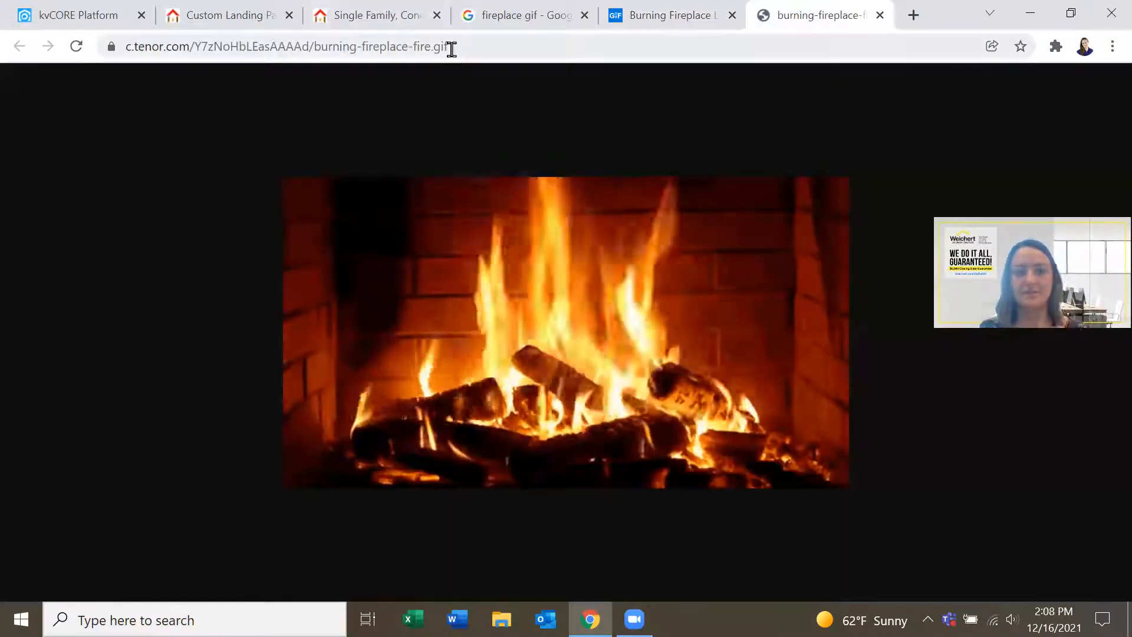
# - Copy the burning-fireplace-fire.gif address, apply it as the landing page's Custom Background, and look over the animated result
pyautogui.click(472, 39)
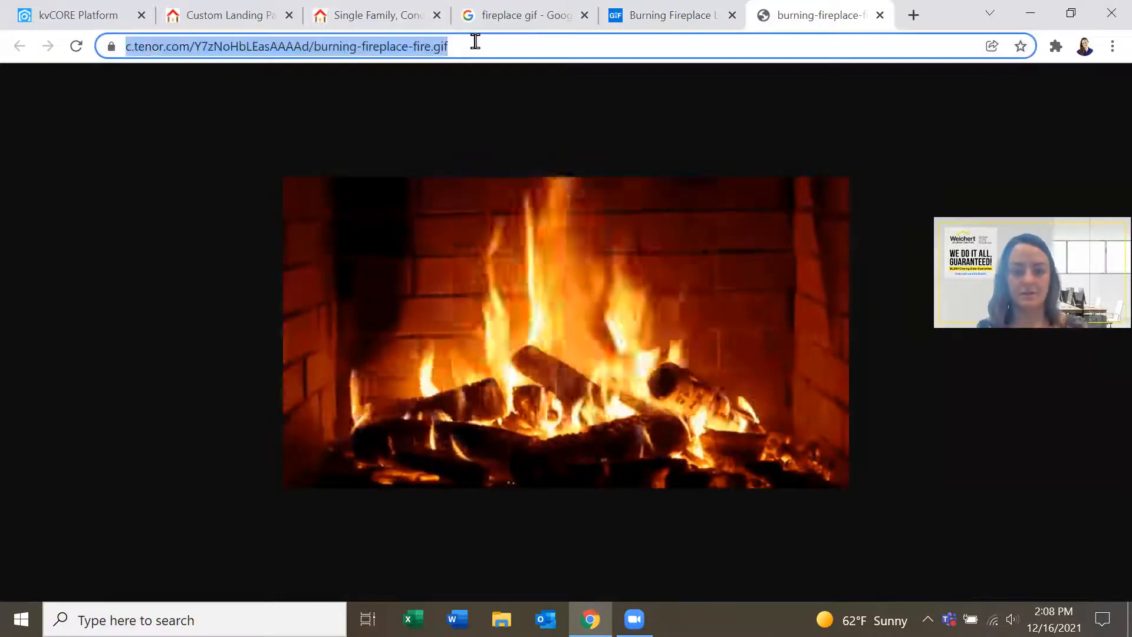
pyautogui.press('BackSpace')
pyautogui.click(177, 15)
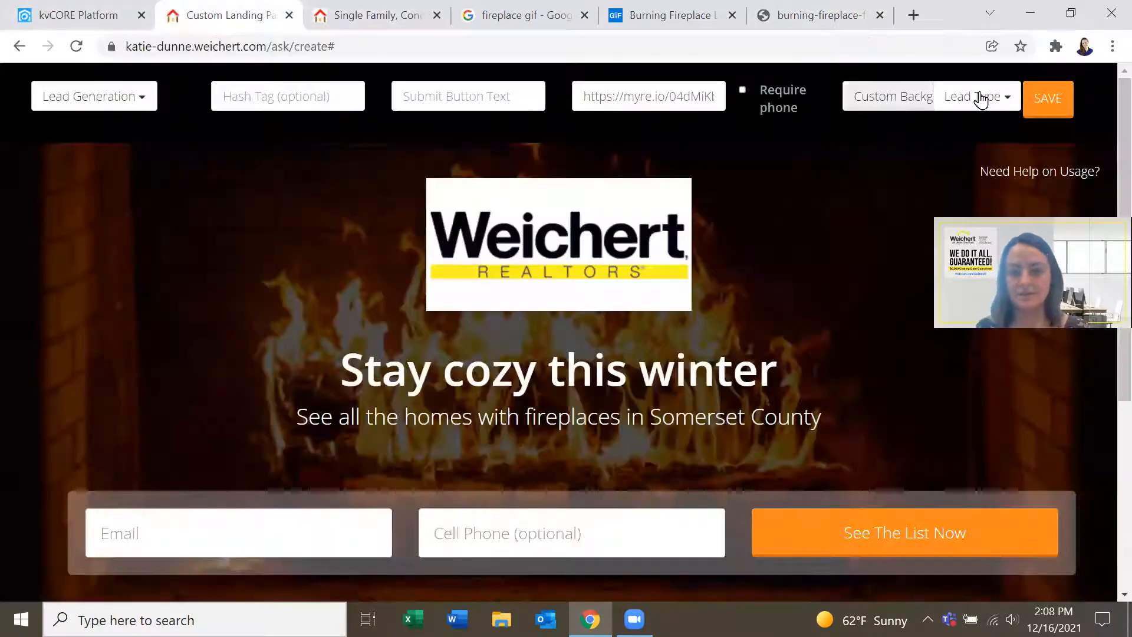
pyautogui.click(920, 99)
pyautogui.scroll(-5, 890, 413)
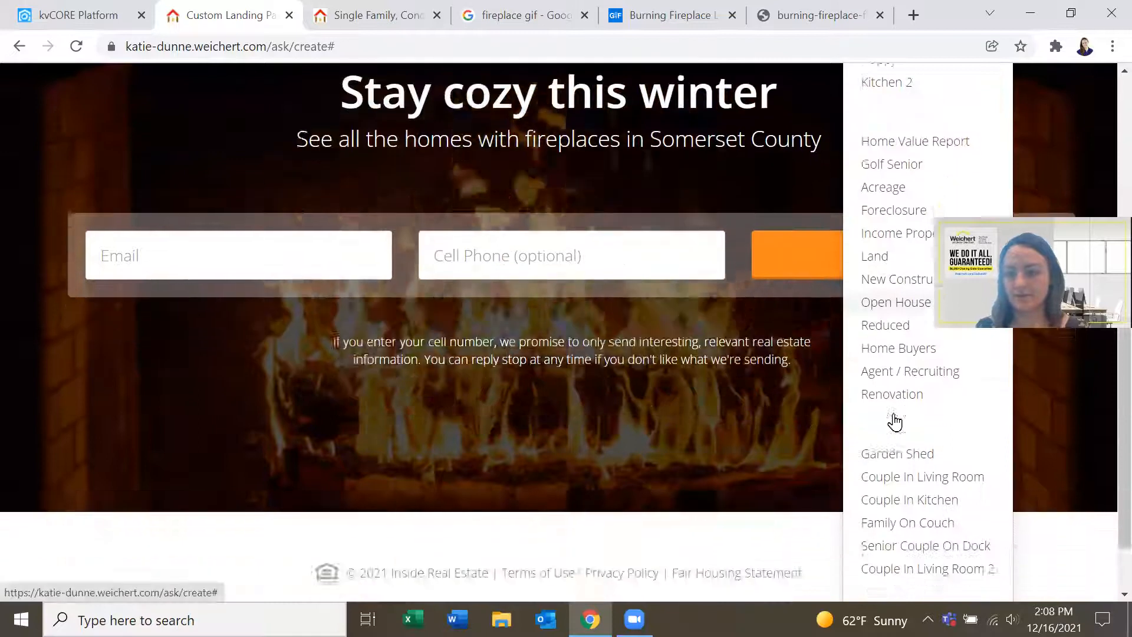
pyautogui.scroll(-1, 896, 431)
pyautogui.click(921, 563)
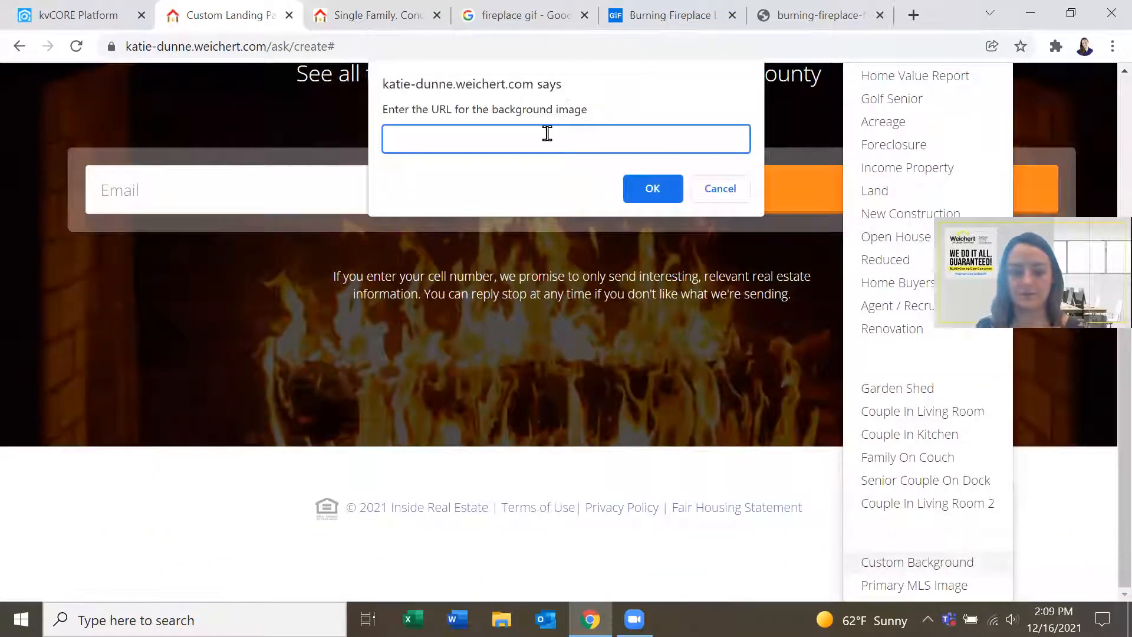
pyautogui.click(645, 188)
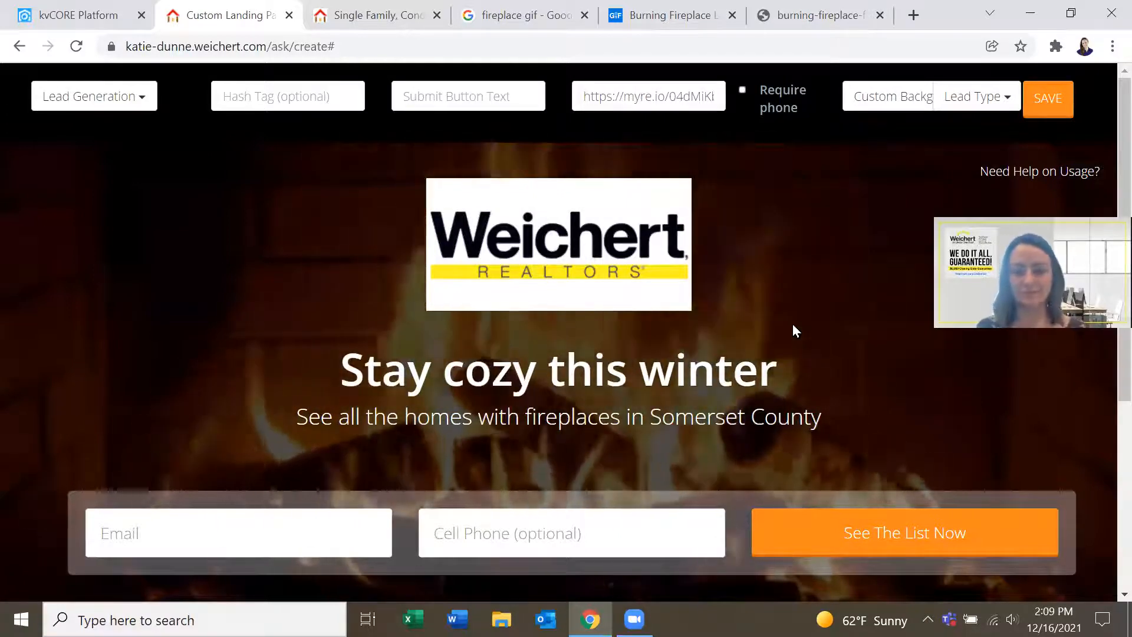
pyautogui.scroll(-3, 766, 318)
pyautogui.scroll(-2, 783, 429)
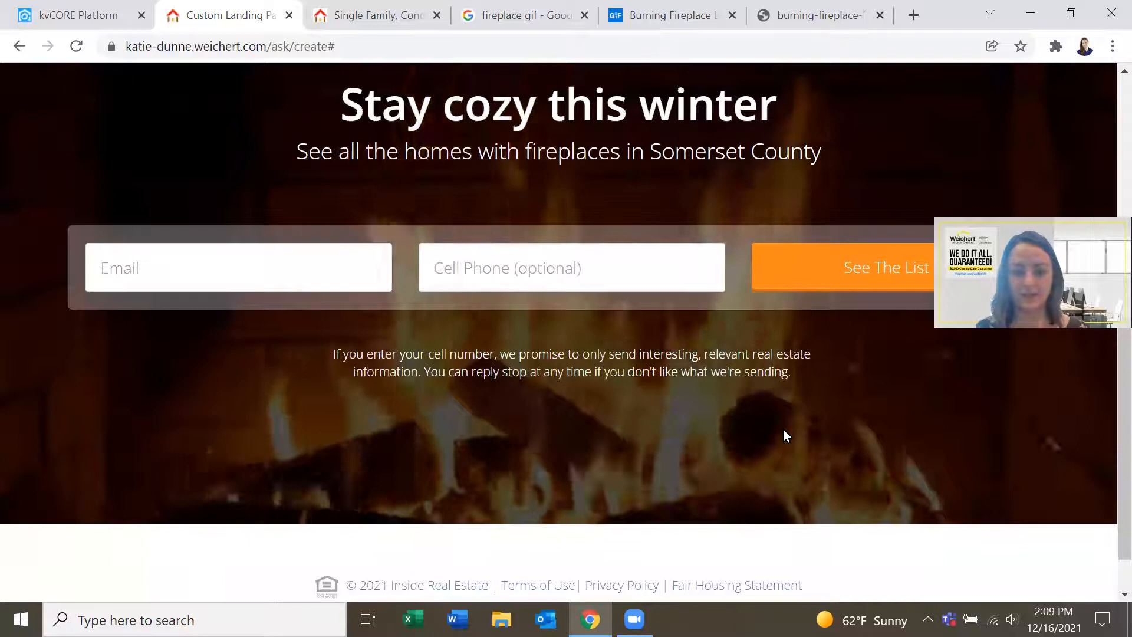
# - Add the hash tag #fireplace to the landing page, save it, and continue to the final published page
pyautogui.scroll(-1, 695, 431)
pyautogui.scroll(6, 727, 415)
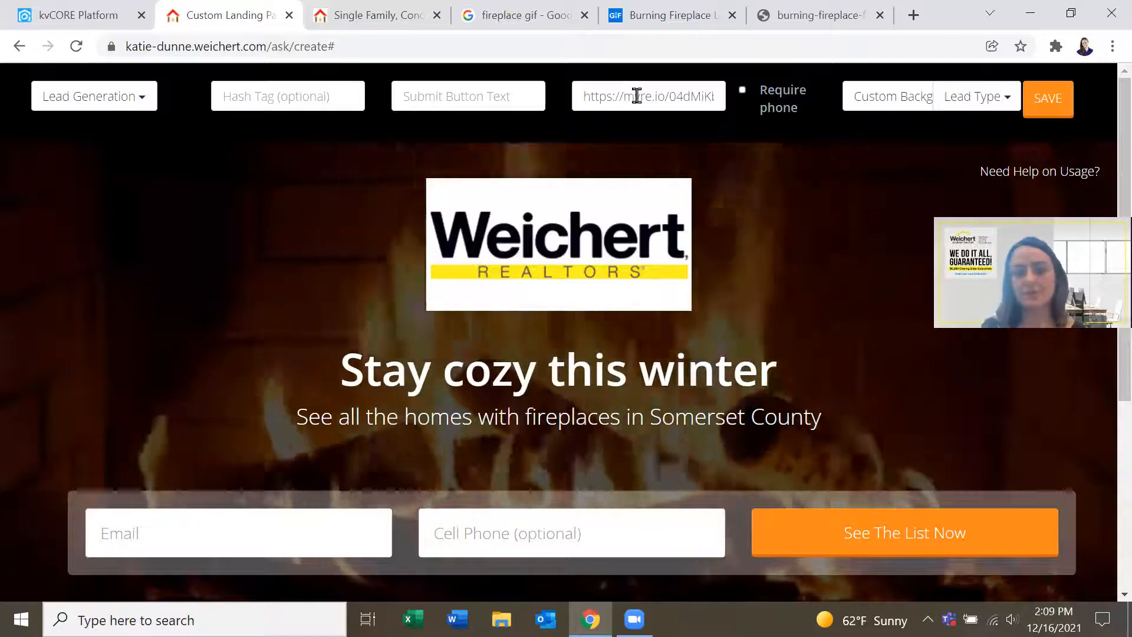
pyautogui.click(292, 96)
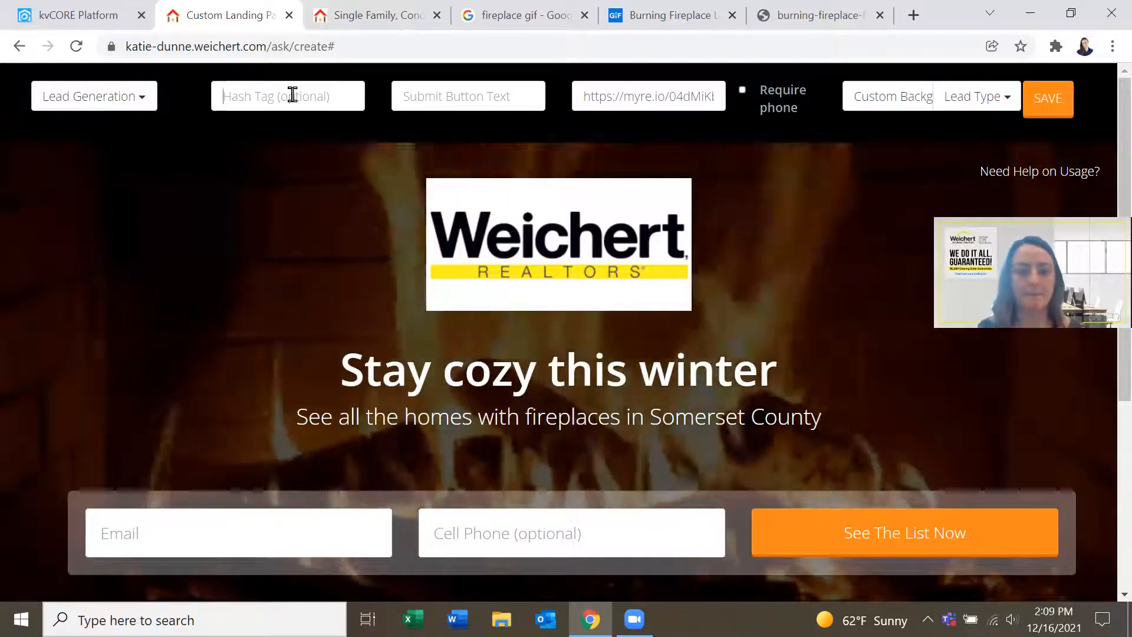
pyautogui.write('#fireplace')
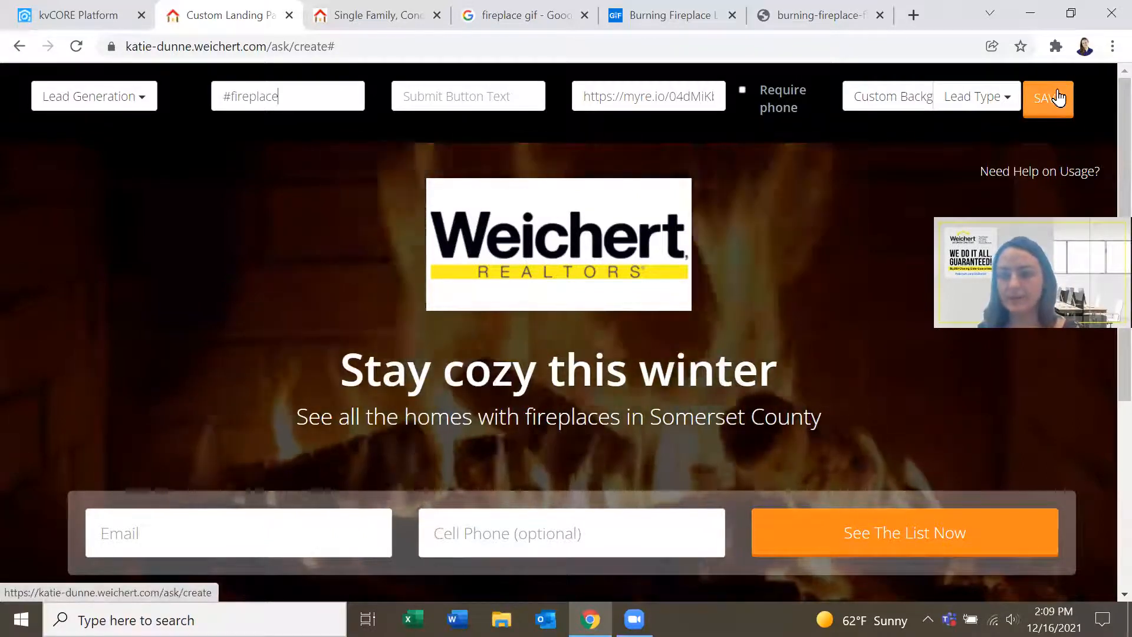
pyautogui.click(1050, 99)
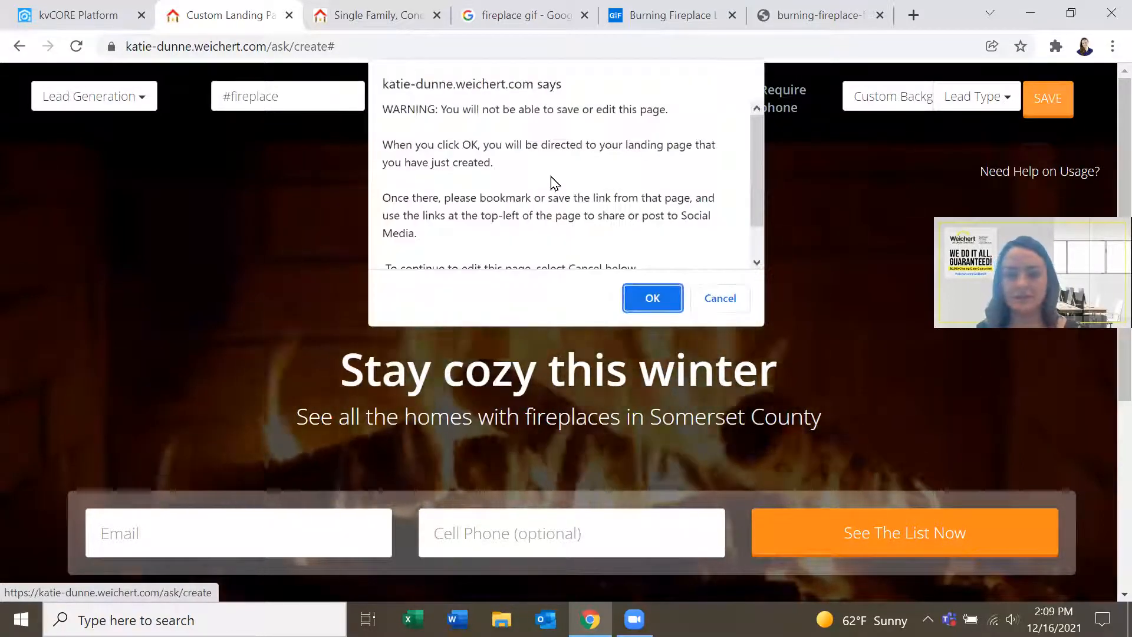
pyautogui.scroll(-1, 577, 168)
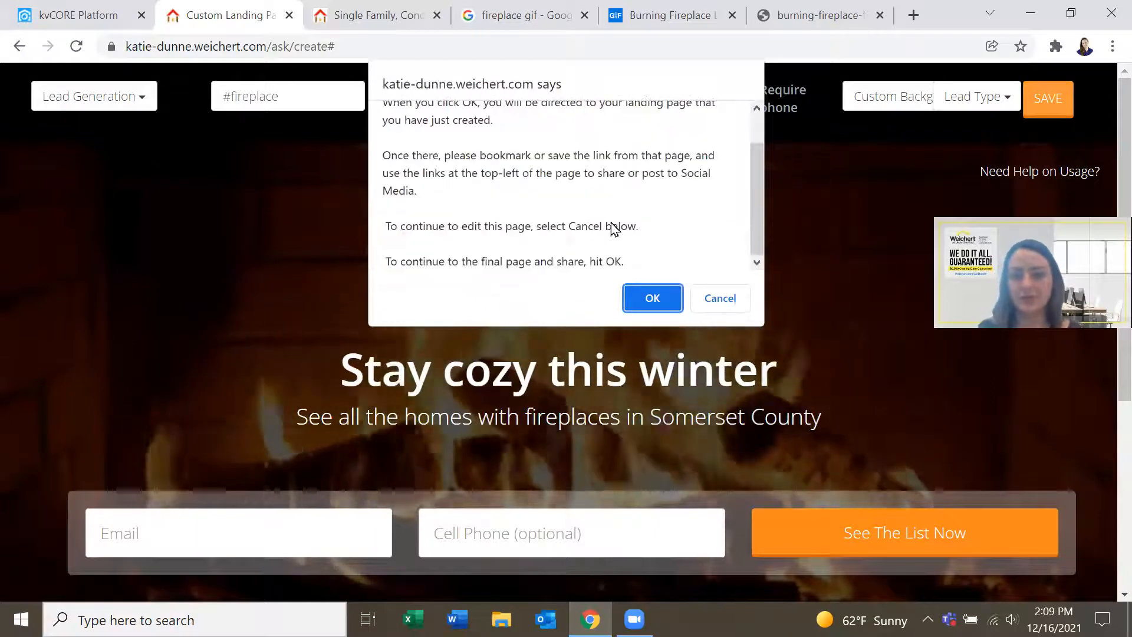
pyautogui.click(650, 302)
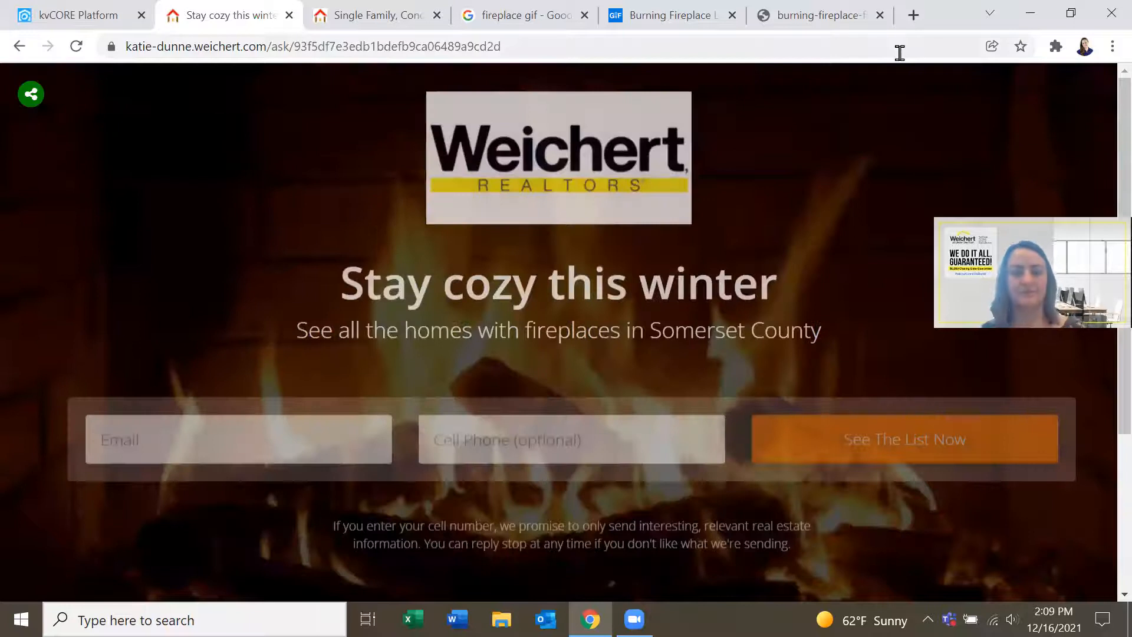
# - Select the published landing page's web address and open a Facebook share of the page
pyautogui.click(525, 46)
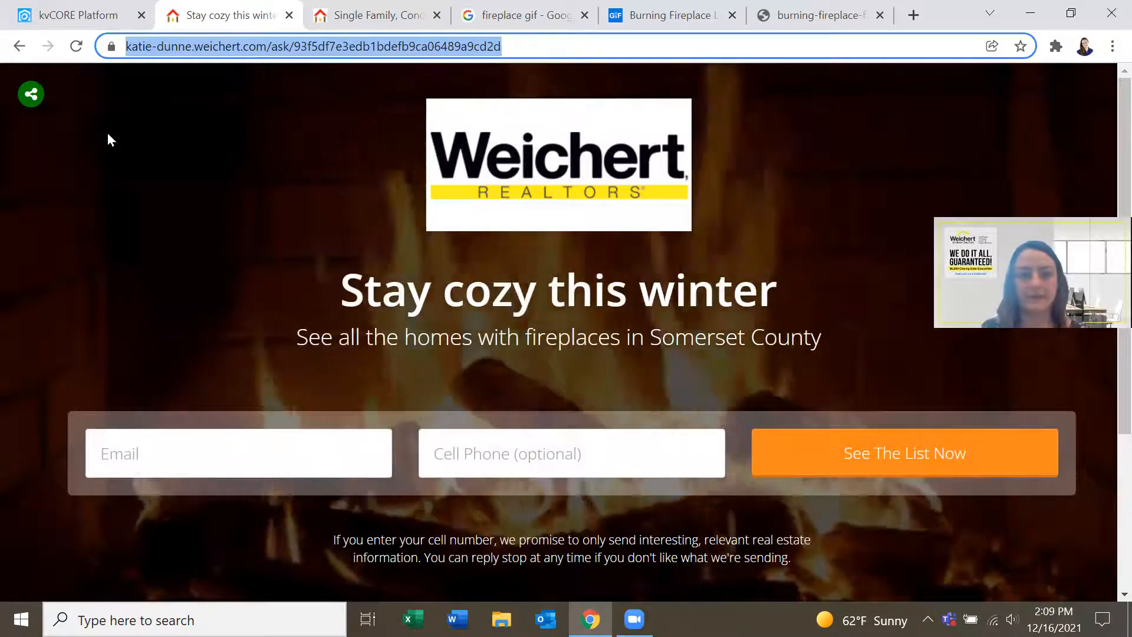
pyautogui.click(31, 97)
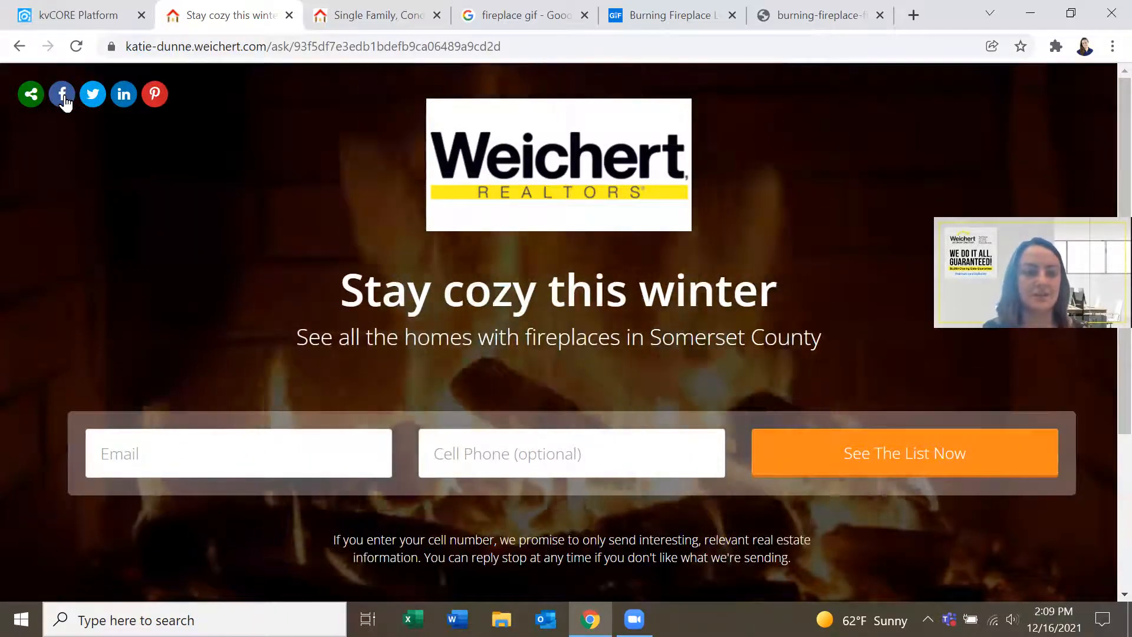
pyautogui.click(63, 96)
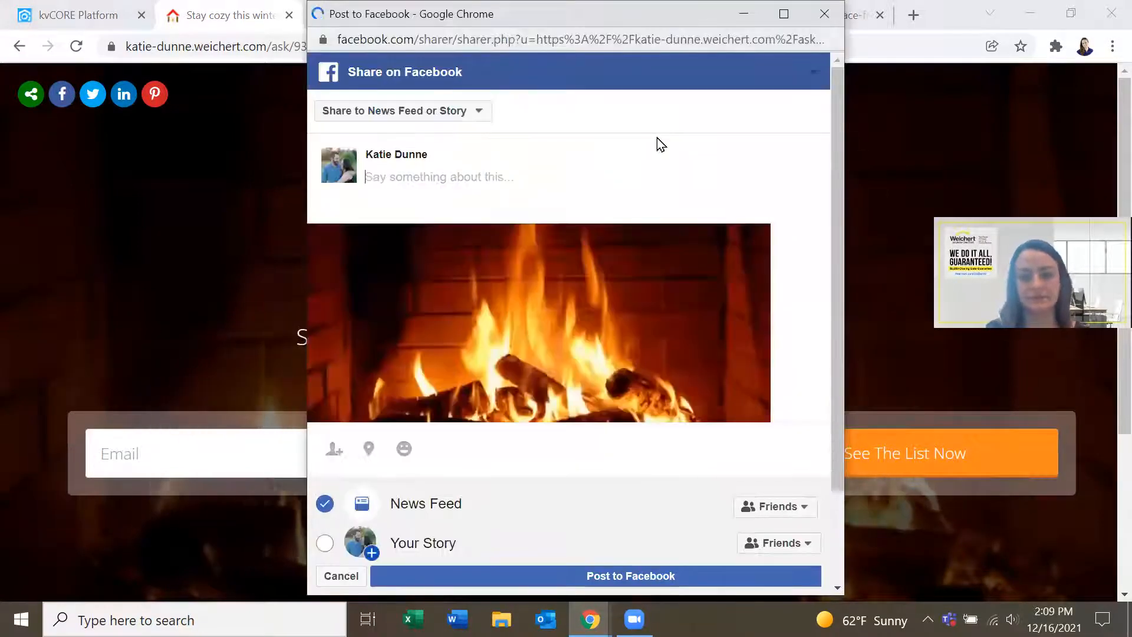
# - Set the Facebook share to a page you manage and choose the MTS page as the destination
pyautogui.click(450, 112)
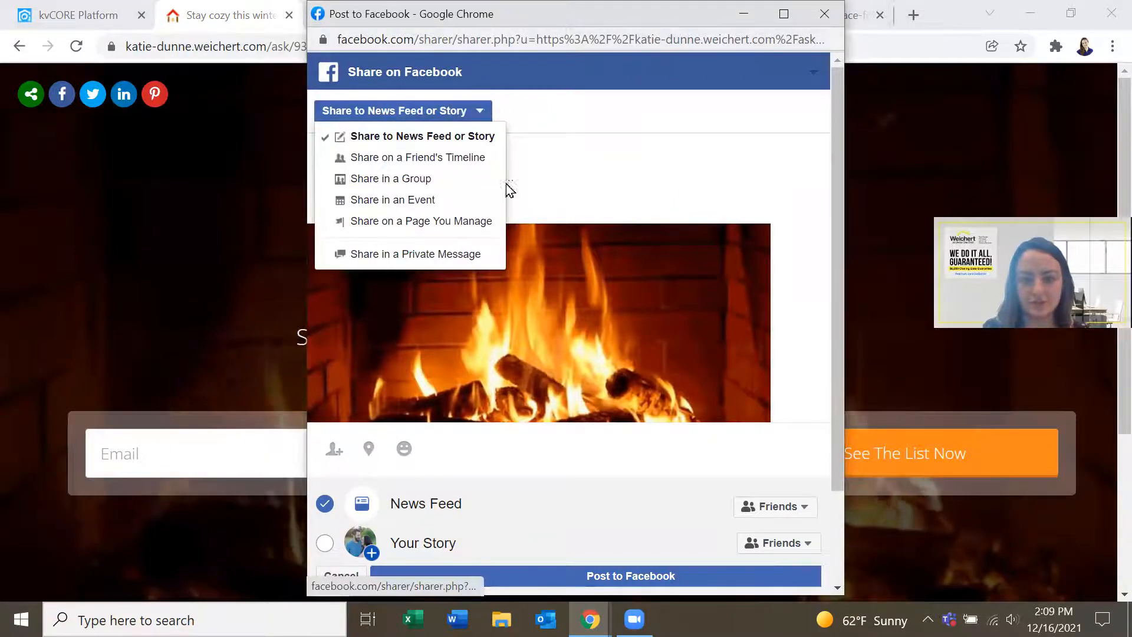
pyautogui.click(475, 223)
pyautogui.click(445, 151)
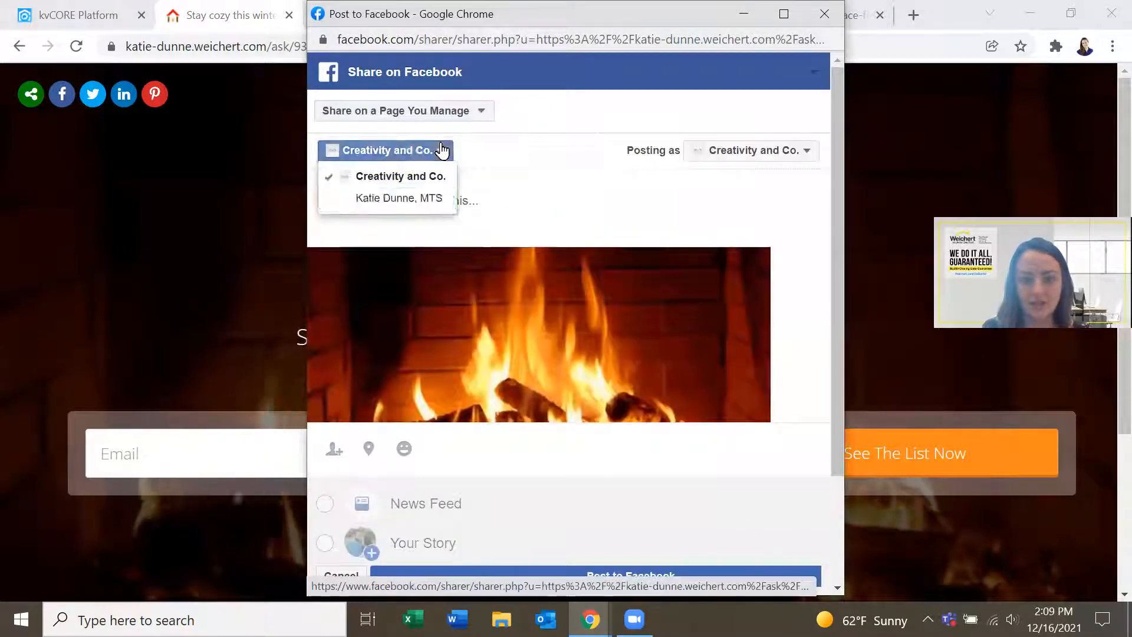
pyautogui.click(421, 200)
# - Review the Facebook post's fireplace image, title and description preview, and post it to Facebook
pyautogui.scroll(-2, 590, 194)
pyautogui.scroll(2, 592, 215)
pyautogui.scroll(-3, 580, 221)
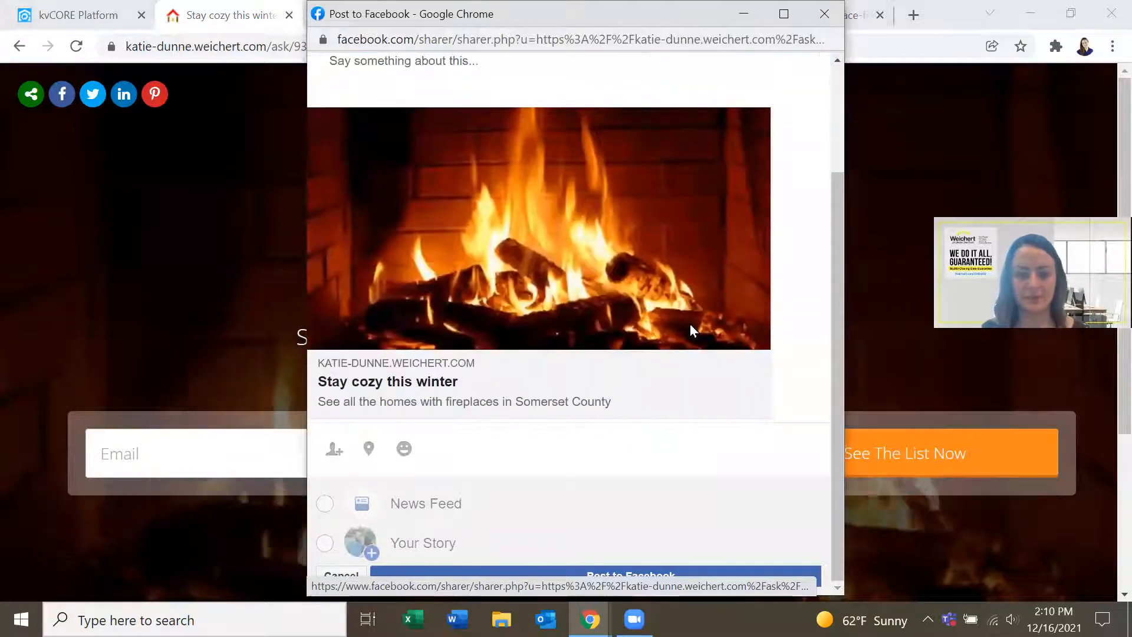
pyautogui.scroll(3, 694, 407)
pyautogui.scroll(-3, 645, 229)
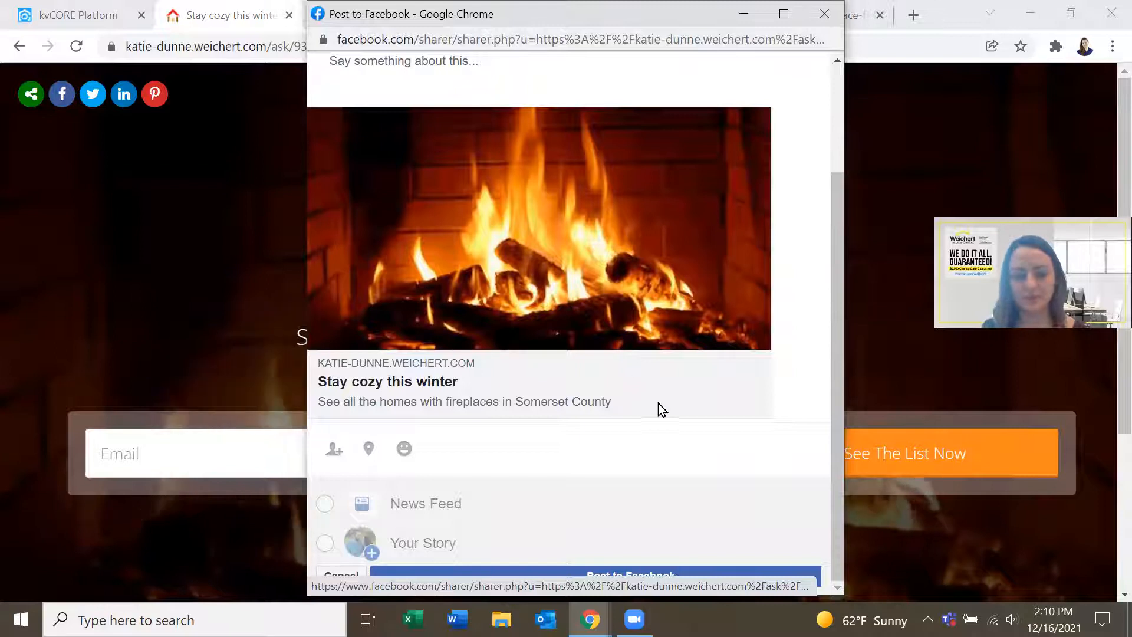
pyautogui.click(641, 576)
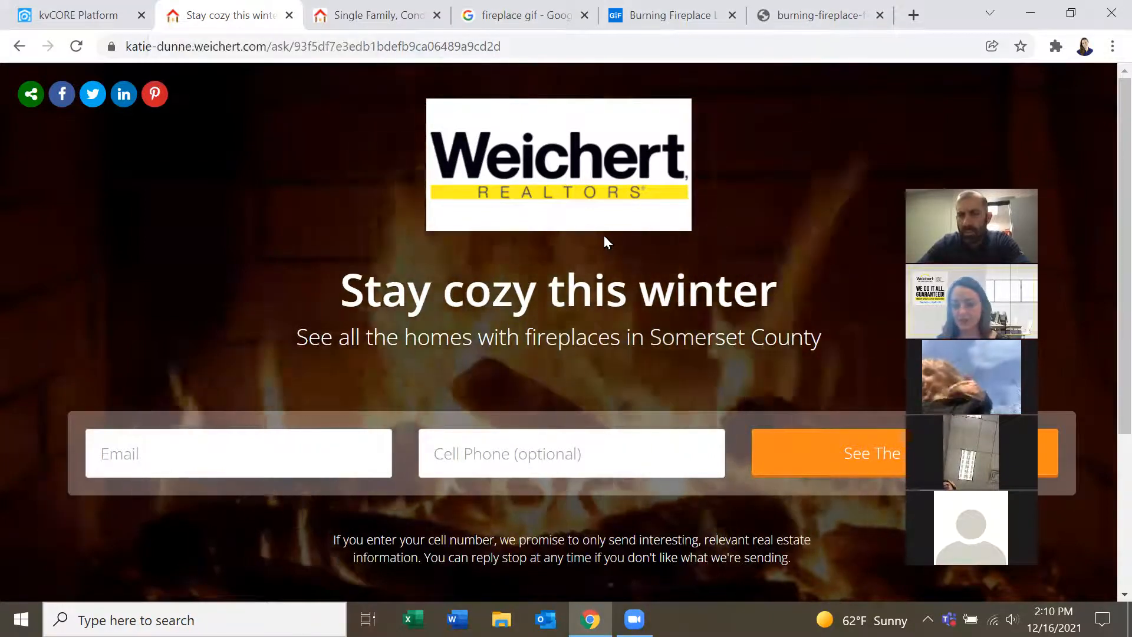
# - Close the burning-fireplace GIF, Tenor and "fireplace gif" Google Images tabs
pyautogui.moveTo(930, 175); pyautogui.dragTo(893, 147)
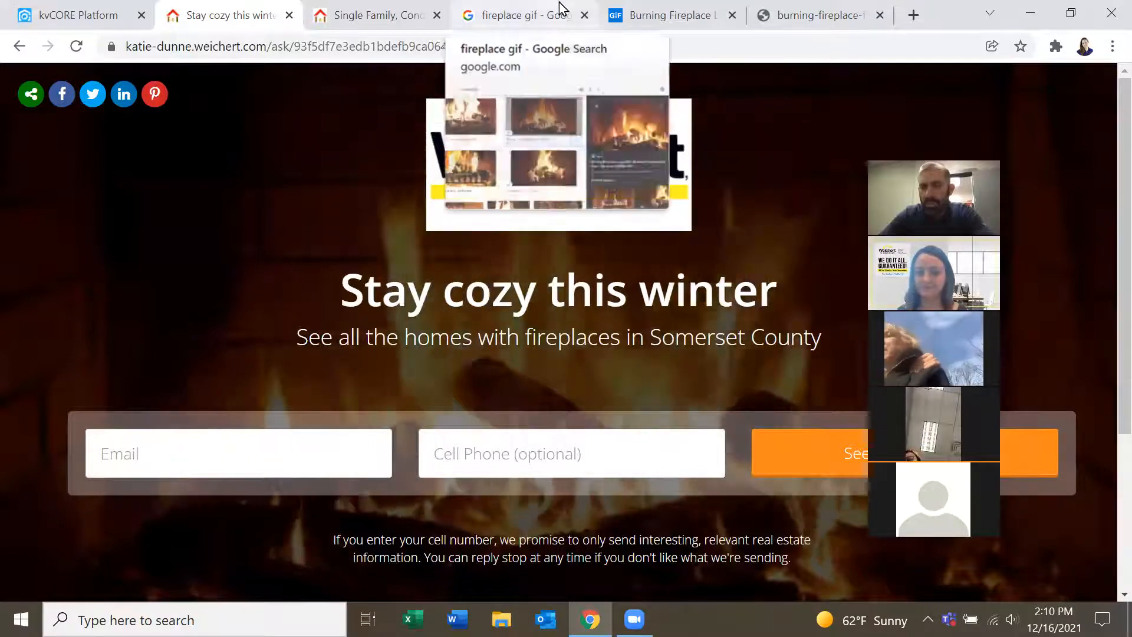
pyautogui.click(880, 15)
pyautogui.click(877, 15)
pyautogui.click(719, 18)
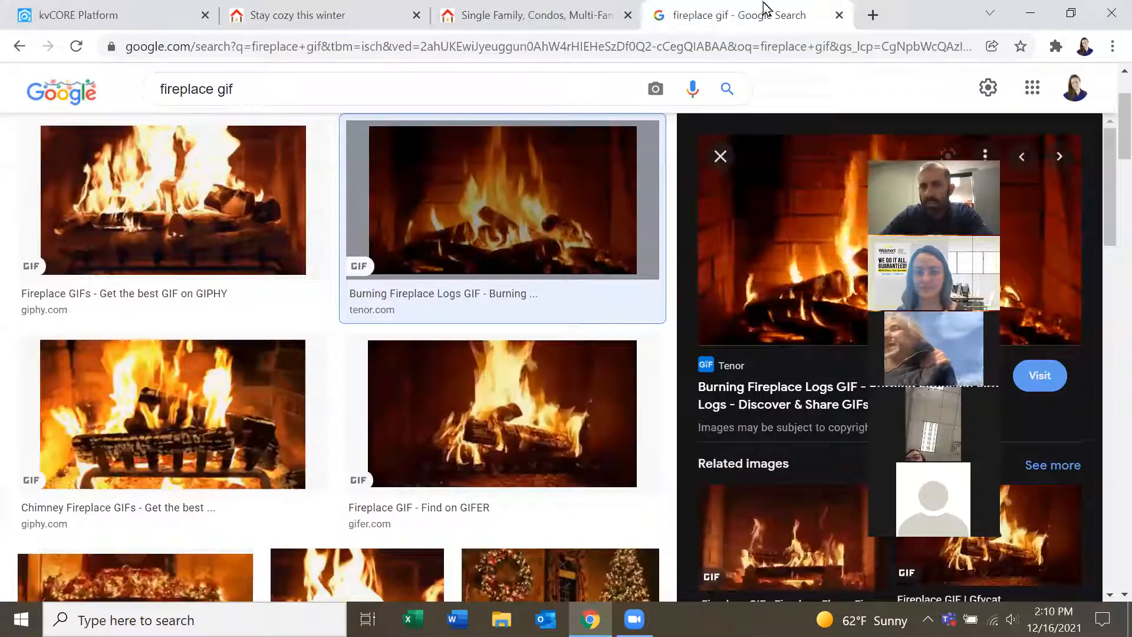
pyautogui.click(839, 15)
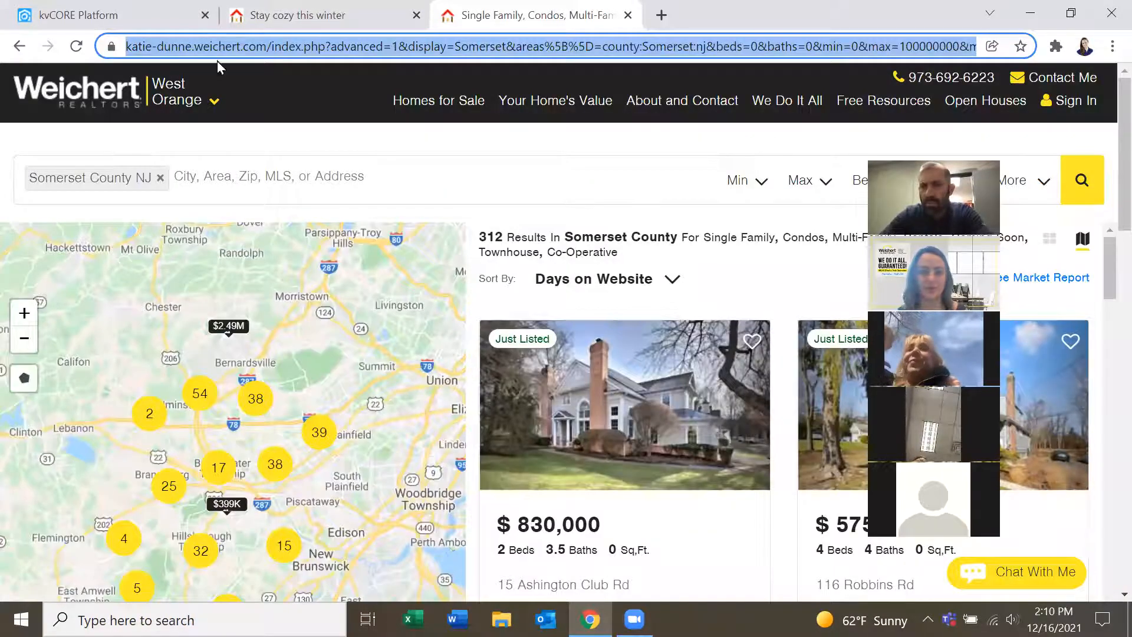
# - Return to the "Stay cozy this winter" landing page and look at the available browser page actions, including QR code creation
pyautogui.click(293, 16)
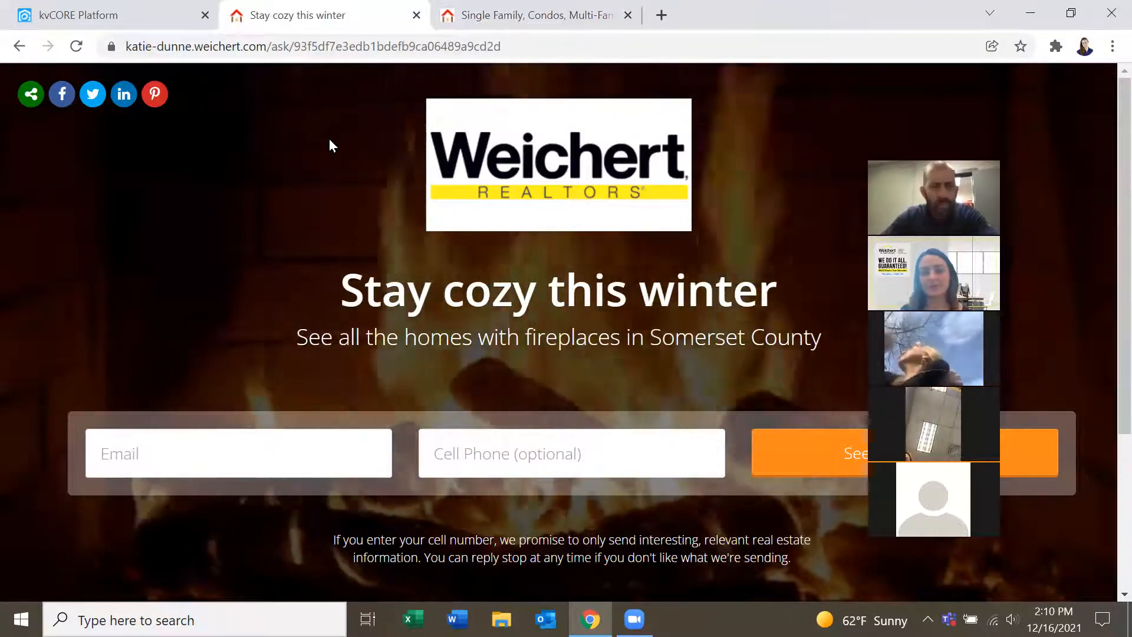
pyautogui.rightClick(259, 152)
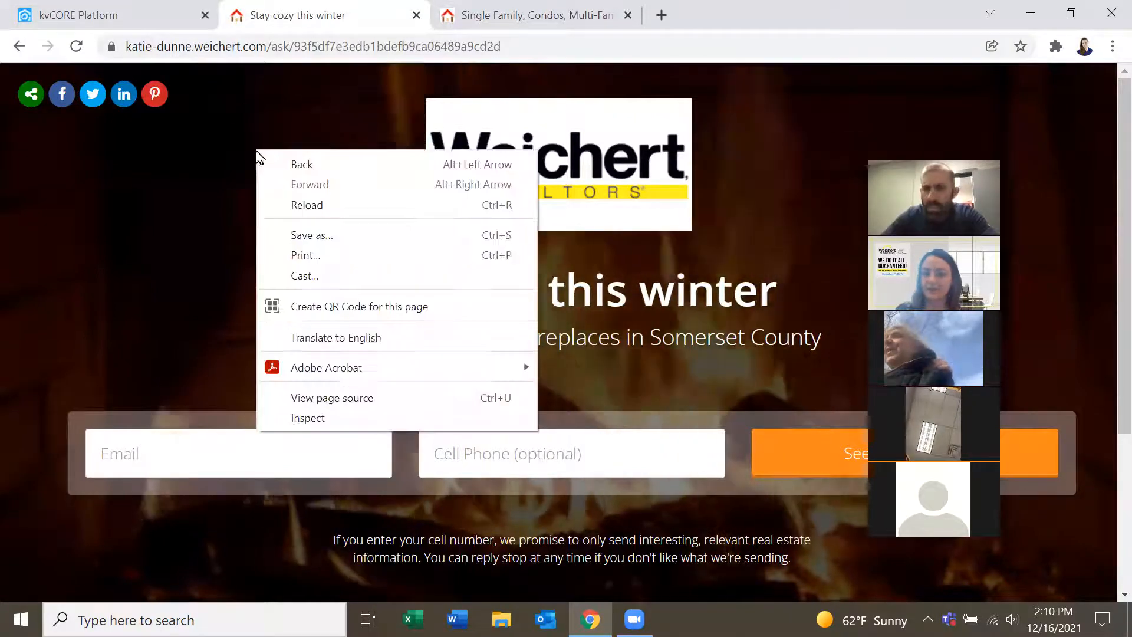
pyautogui.click(315, 19)
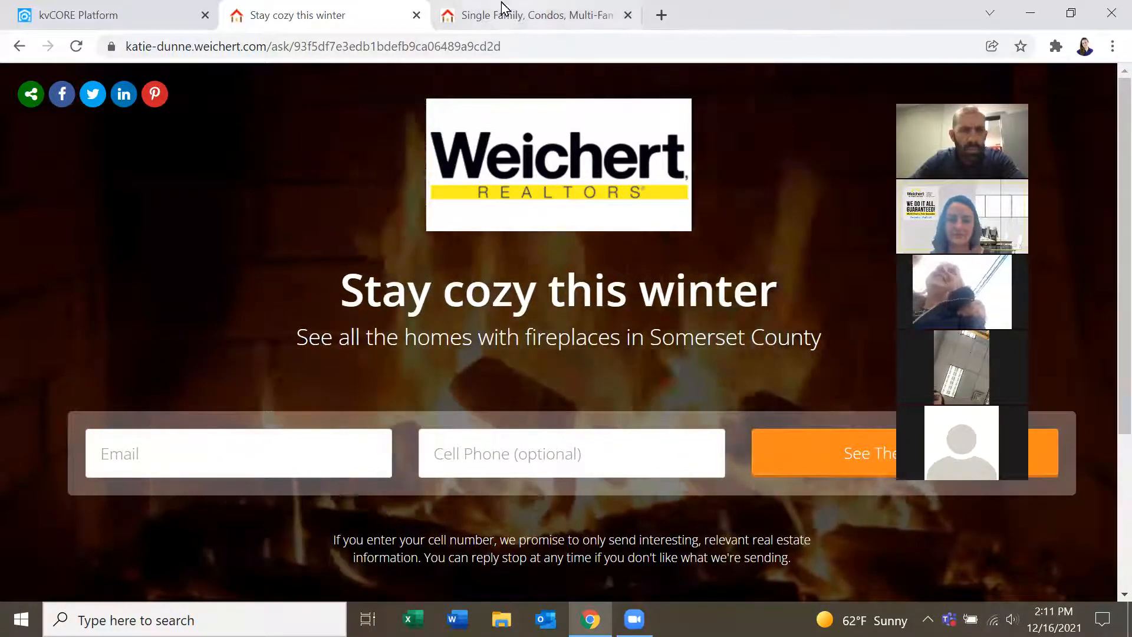
# - Return to kvCORE's squeeze page form and examine the full list of property Options available for filtering, from Just Listed to Allows Pets
pyautogui.click(78, 18)
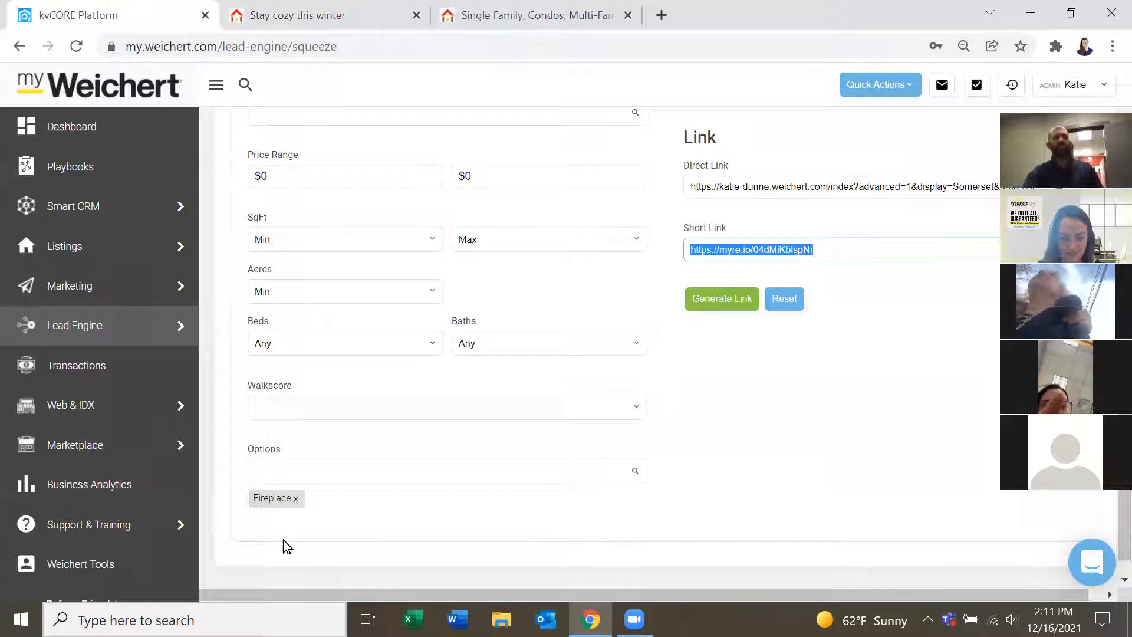
pyautogui.click(273, 464)
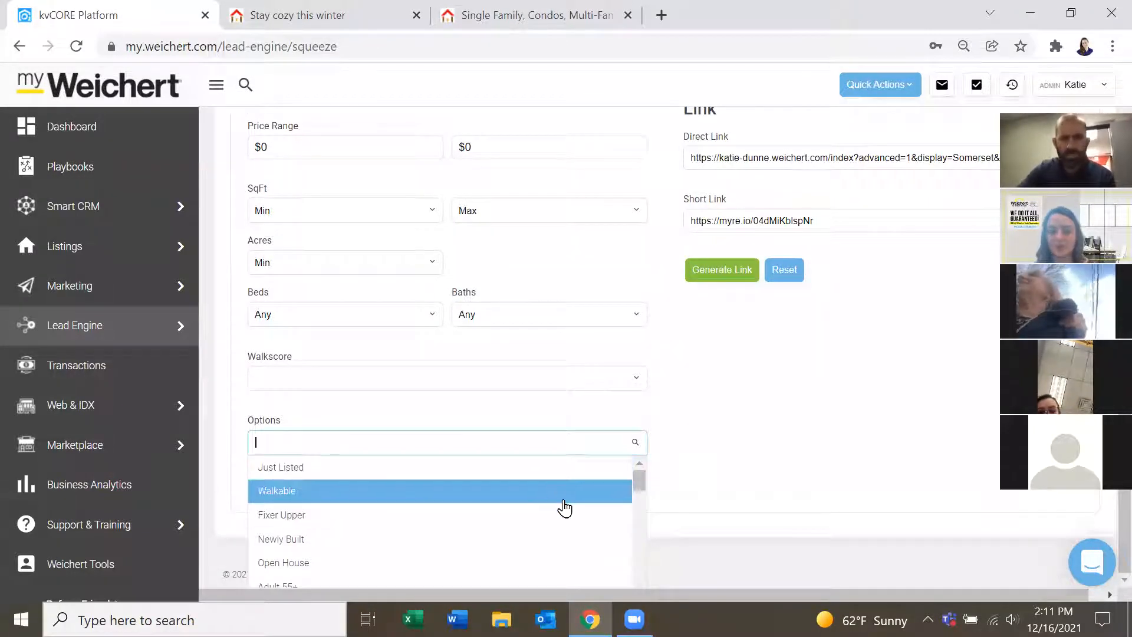
pyautogui.scroll(-2, 412, 484)
pyautogui.scroll(2, 383, 485)
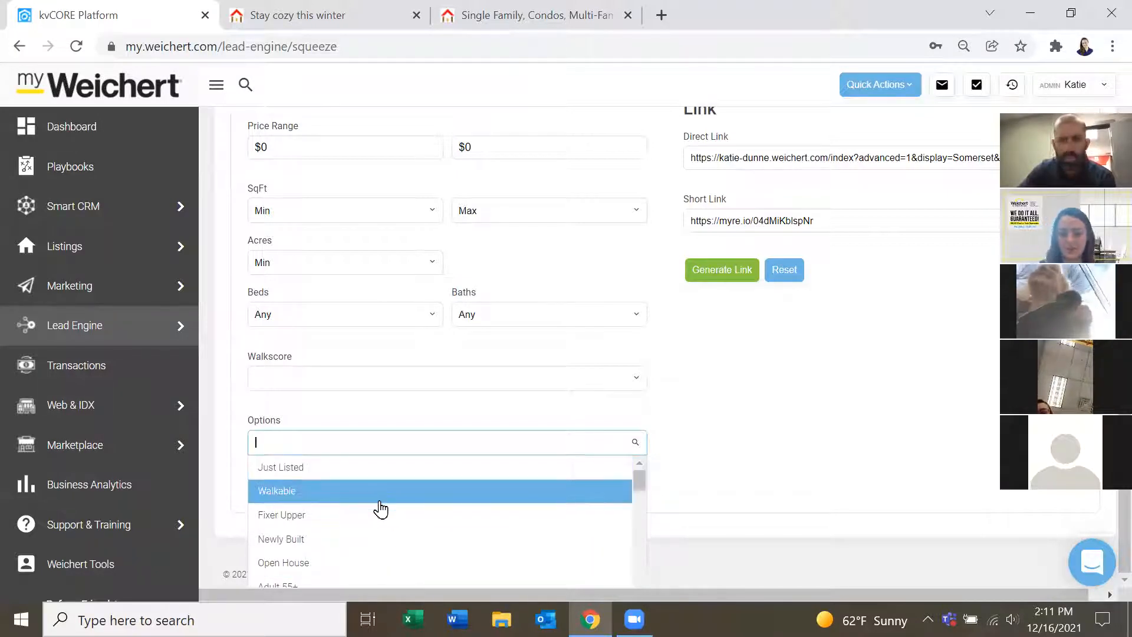
pyautogui.scroll(-2, 380, 509)
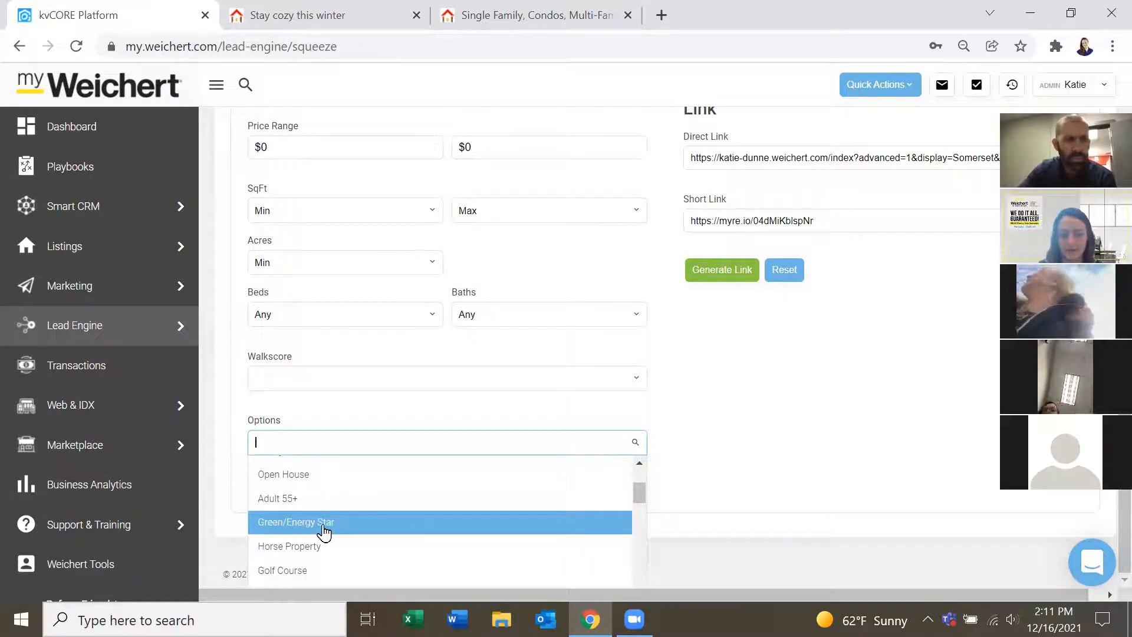
pyautogui.scroll(-2, 349, 533)
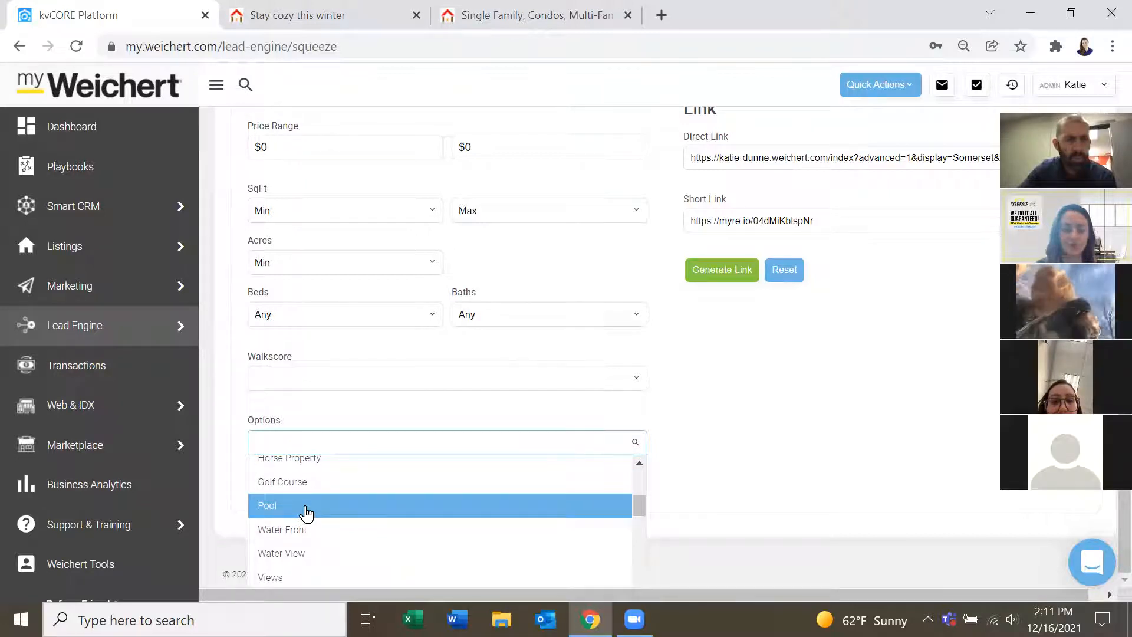
pyautogui.scroll(-2, 358, 530)
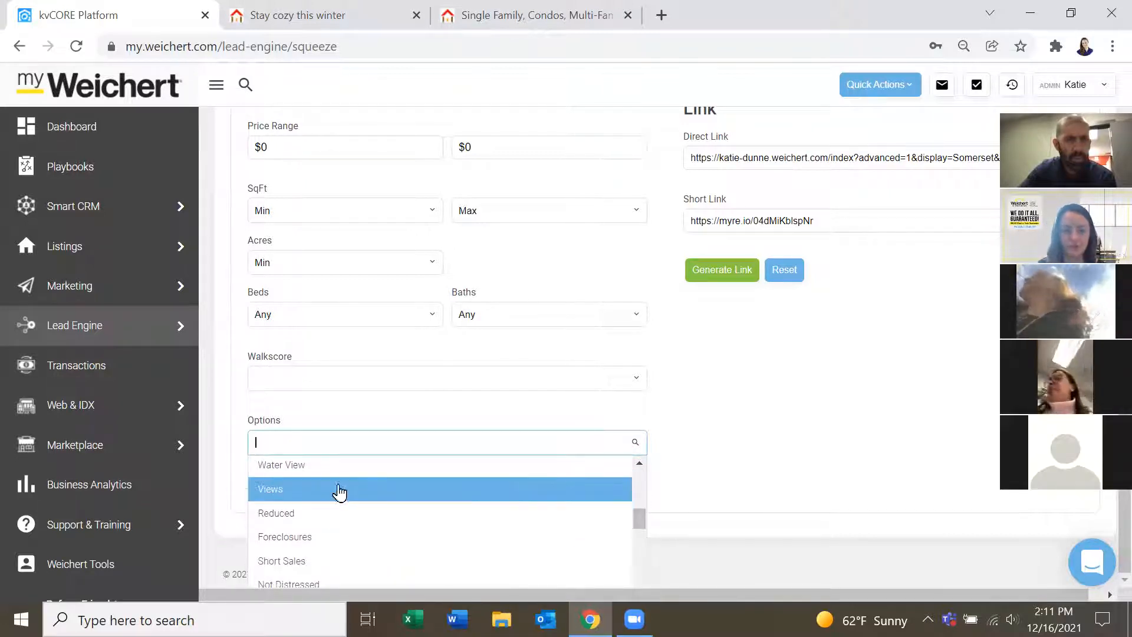
pyautogui.scroll(-2, 370, 511)
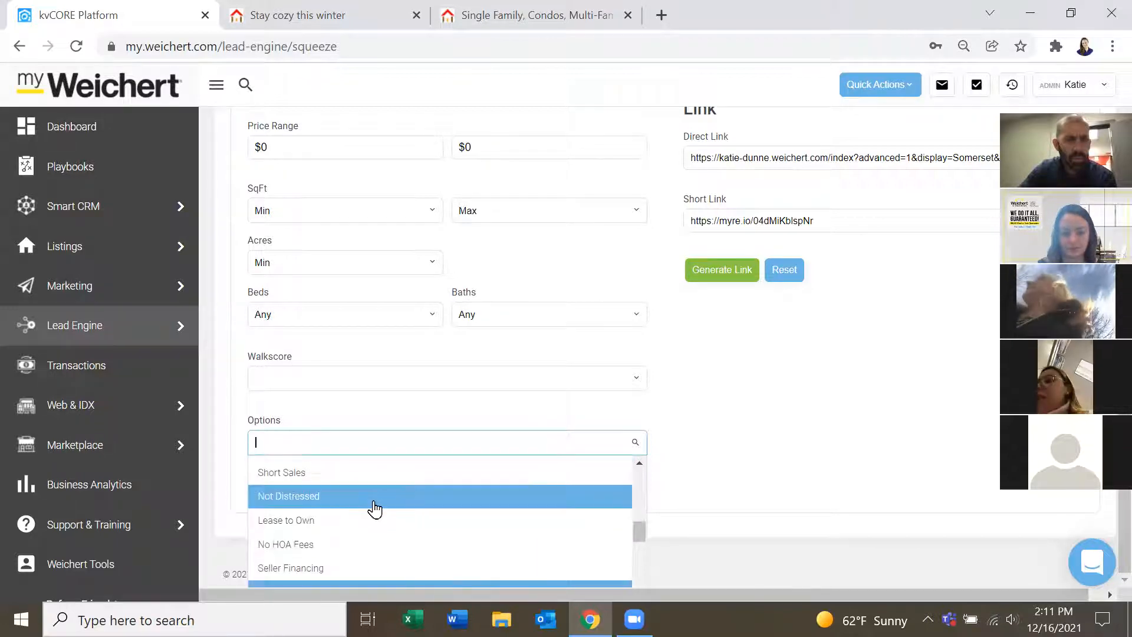
pyautogui.scroll(-2, 374, 508)
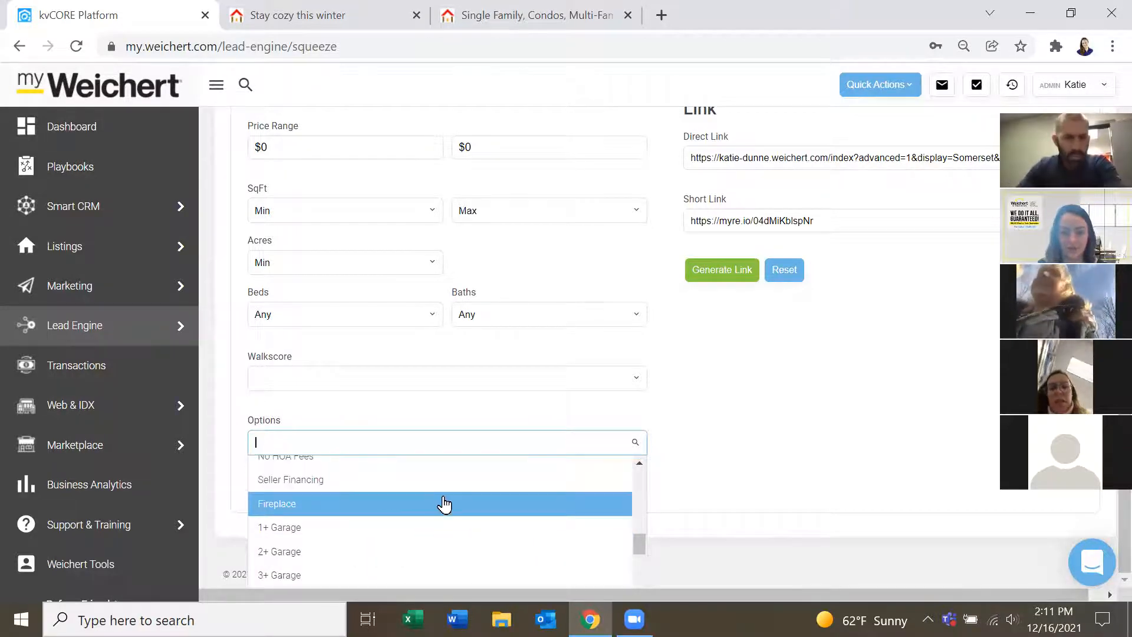
pyautogui.scroll(-2, 445, 502)
pyautogui.scroll(2, 328, 514)
pyautogui.scroll(-3, 324, 517)
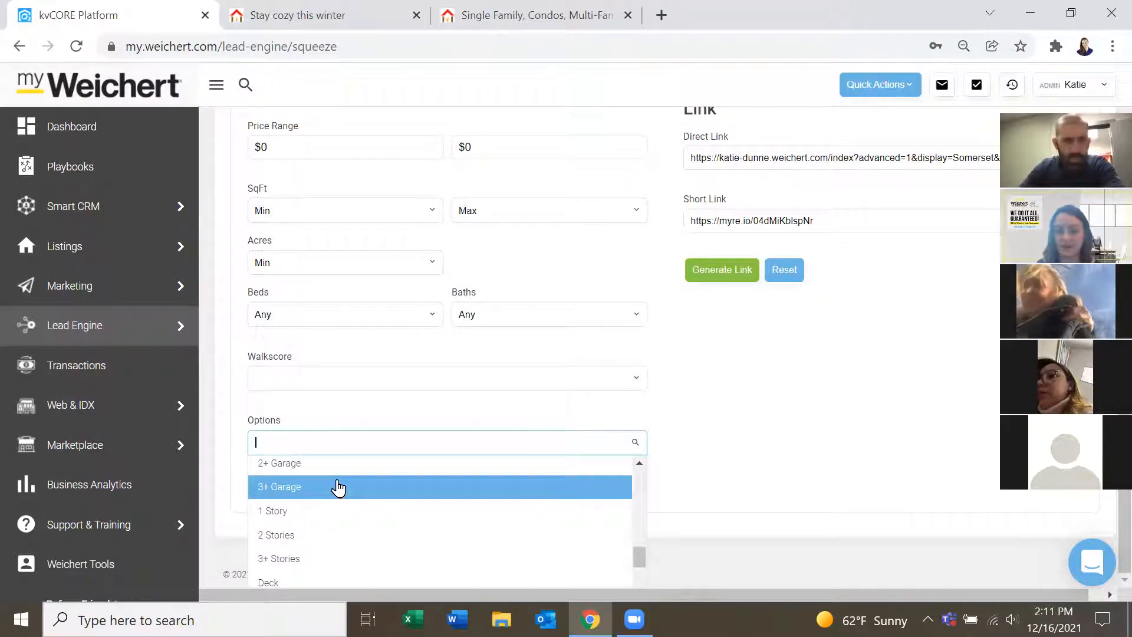
pyautogui.scroll(-2, 365, 507)
pyautogui.scroll(2, 330, 495)
pyautogui.scroll(-2, 346, 531)
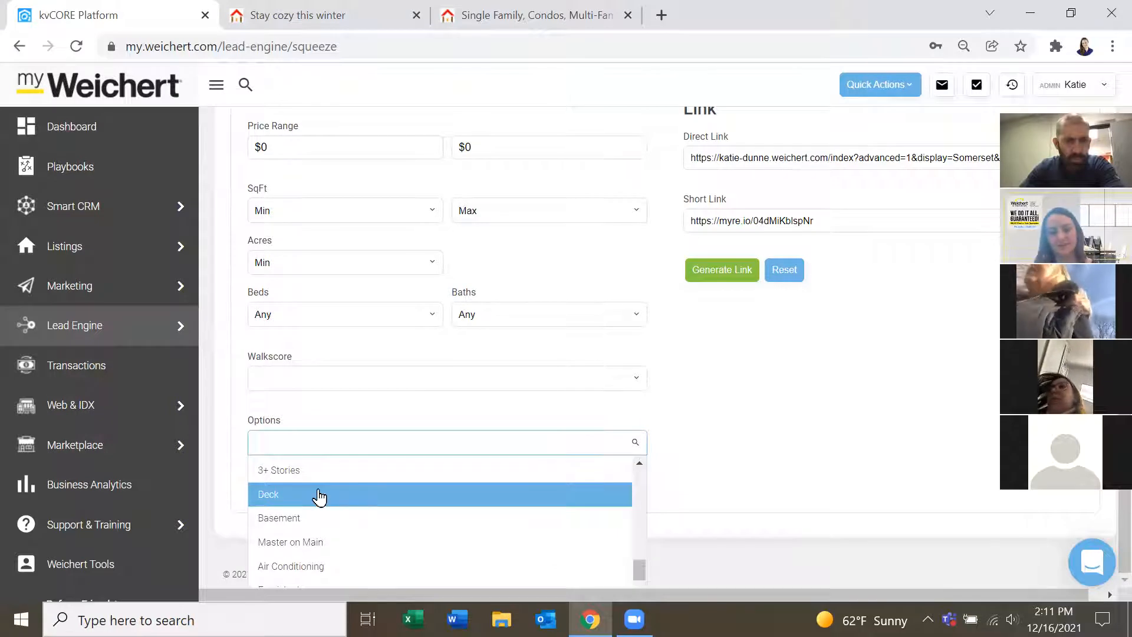
pyautogui.scroll(-1, 375, 522)
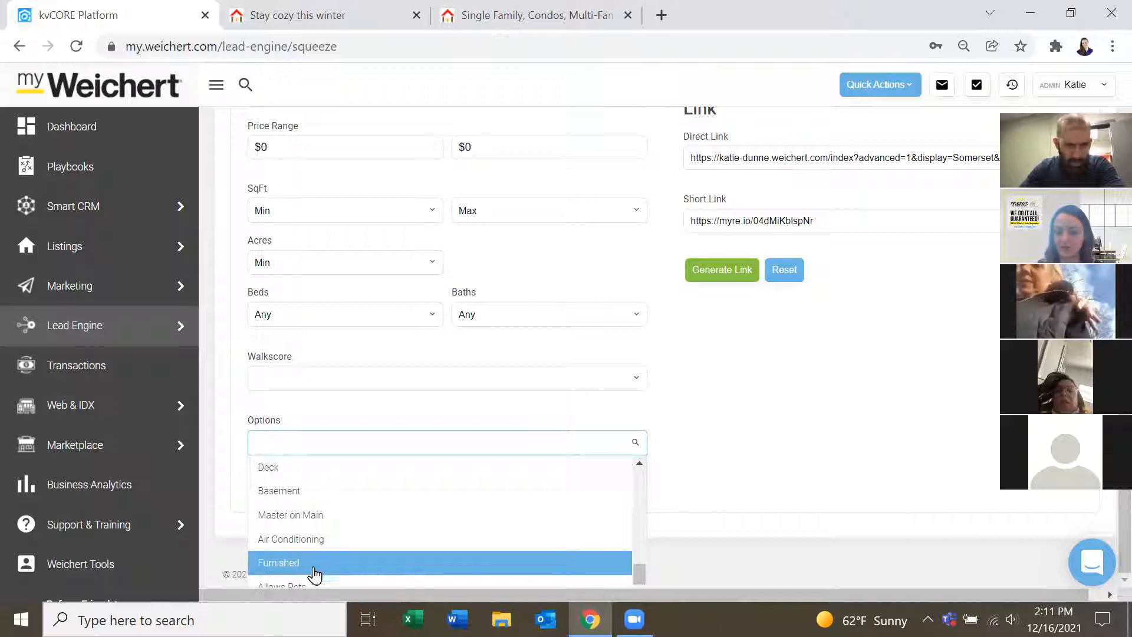
pyautogui.click(694, 455)
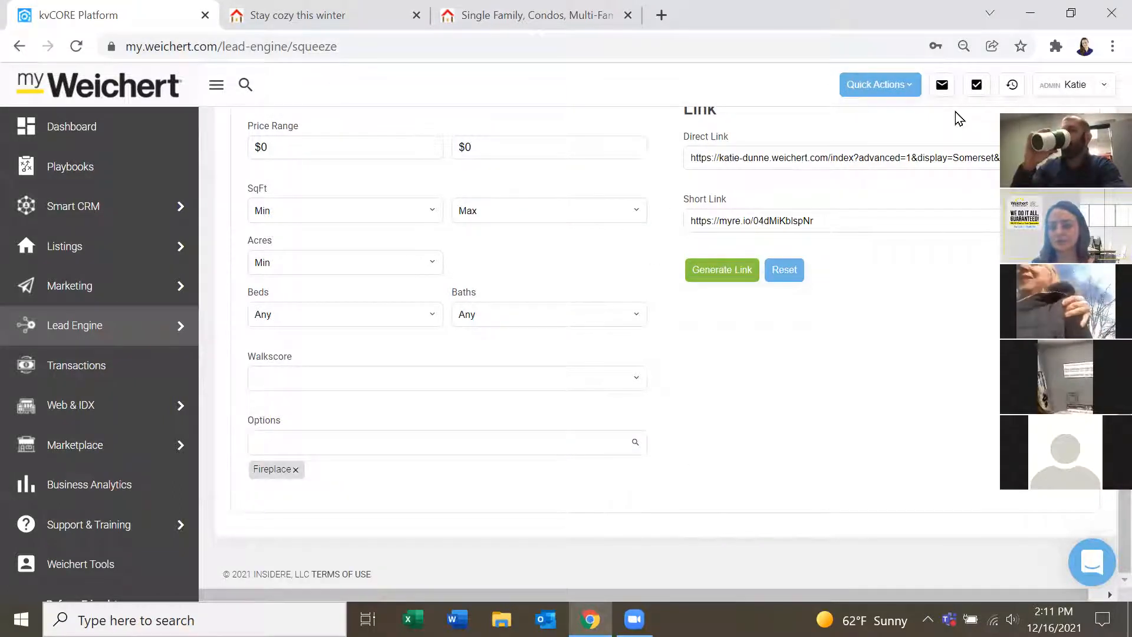